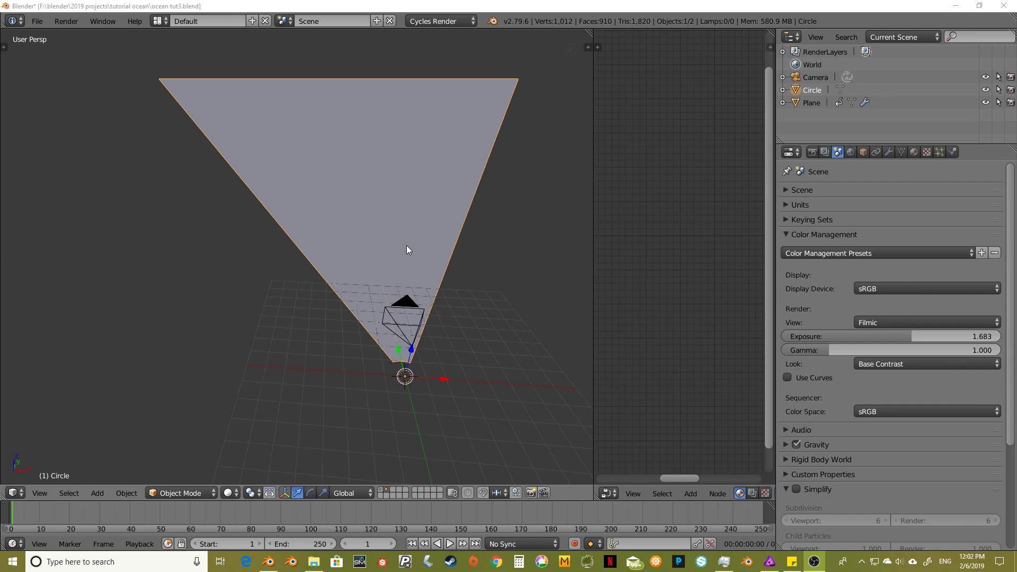
# - Orbit to a tilted view of the fan-shaped plane and bring up the Add menu
pyautogui.moveTo(402, 251); pyautogui.dragTo(380, 230, button='middle')
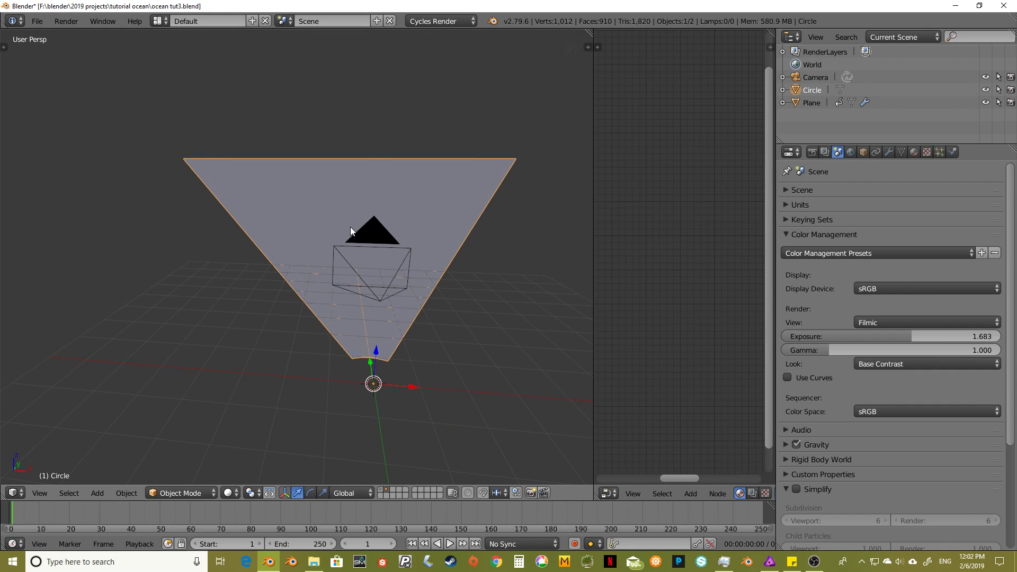
pyautogui.moveTo(352, 226); pyautogui.dragTo(372, 239, button='middle')
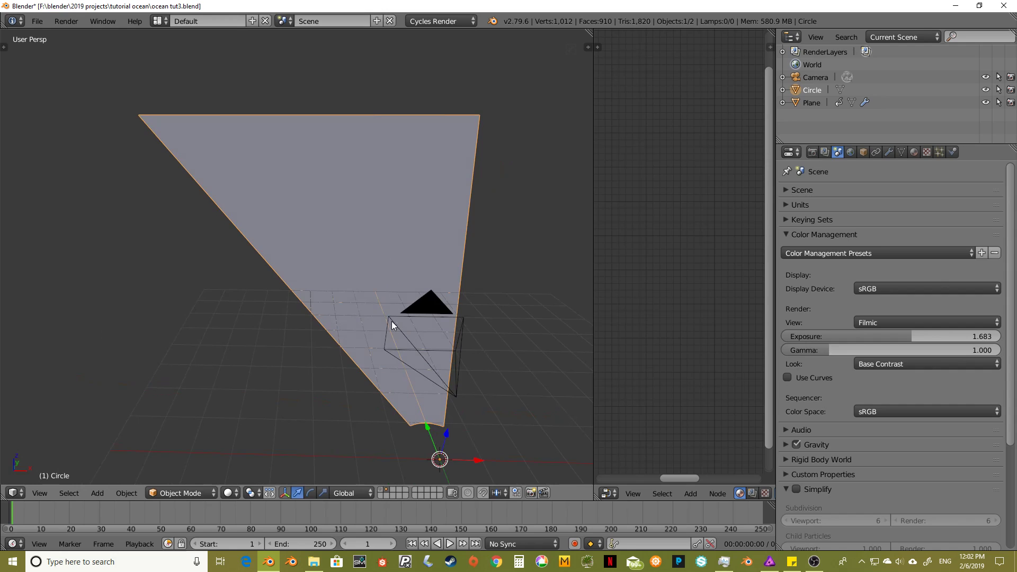
pyautogui.hotkey('shift', 'a')
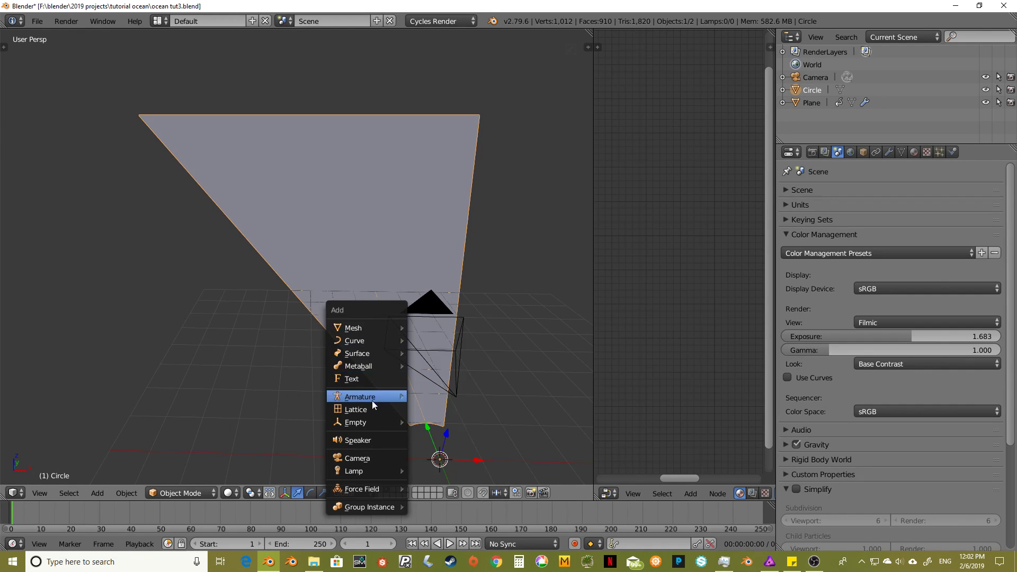
# - Add a Plain Axes empty and raise it along Z
pyautogui.moveTo(361, 423)
pyautogui.click(462, 418)
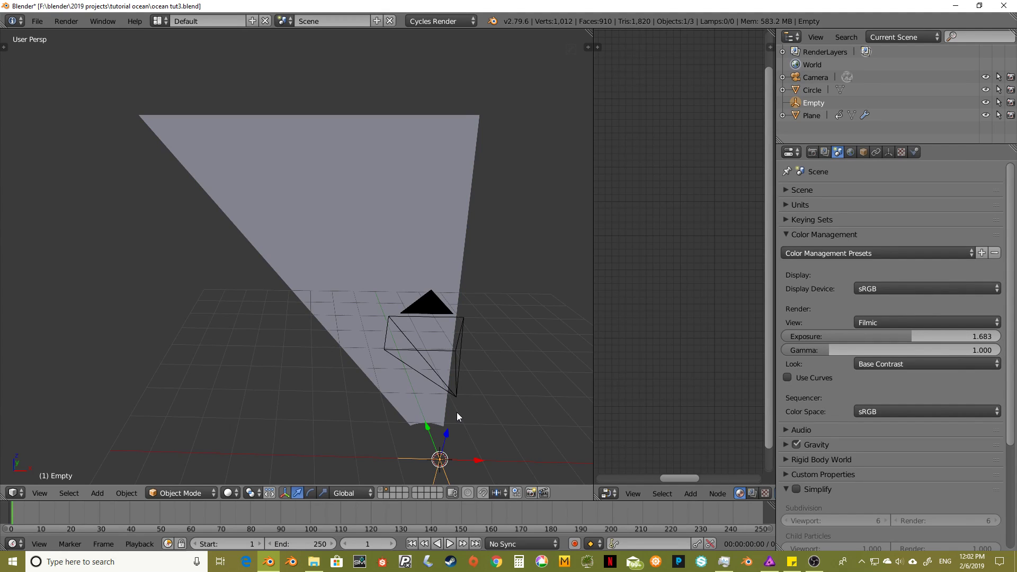
pyautogui.press('g')
pyautogui.press('z')
pyautogui.click(515, 207)
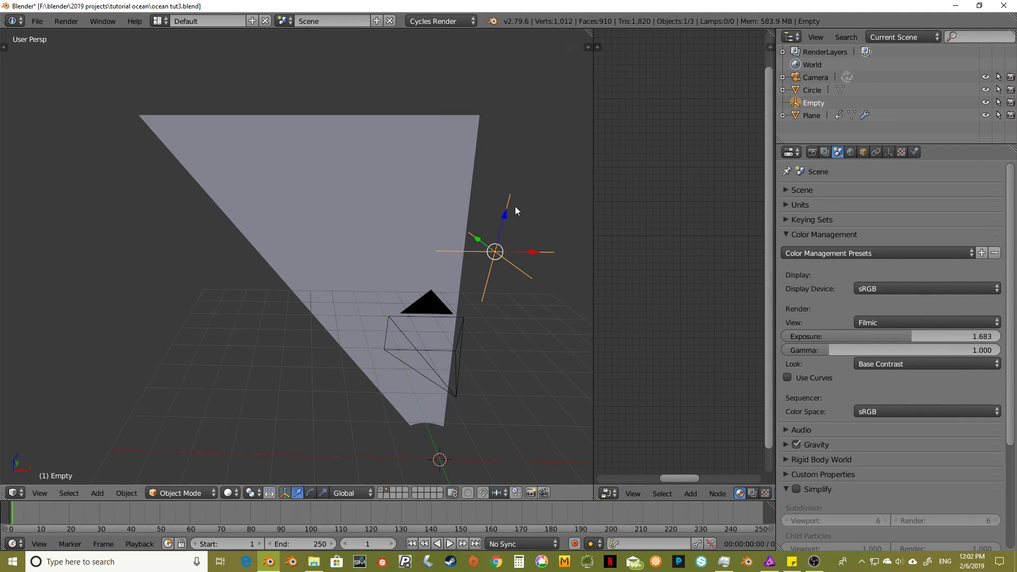
# - Shift the empty forward along Y, checking its position from Top view
pyautogui.press('g')
pyautogui.press('y')
pyautogui.click(451, 267)
pyautogui.press('KP_7')
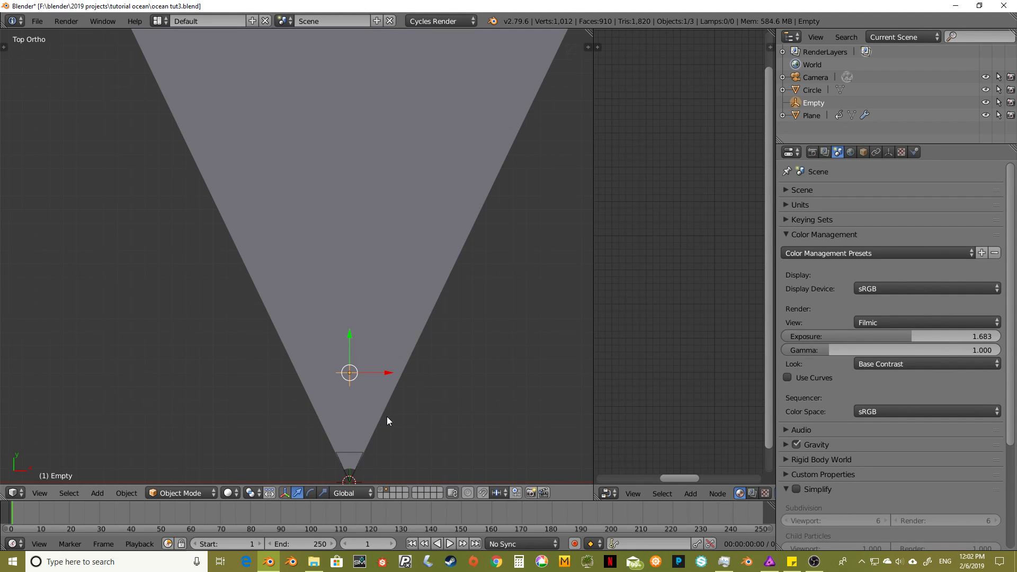
pyautogui.press('g')
pyautogui.press('y')
pyautogui.click(398, 327)
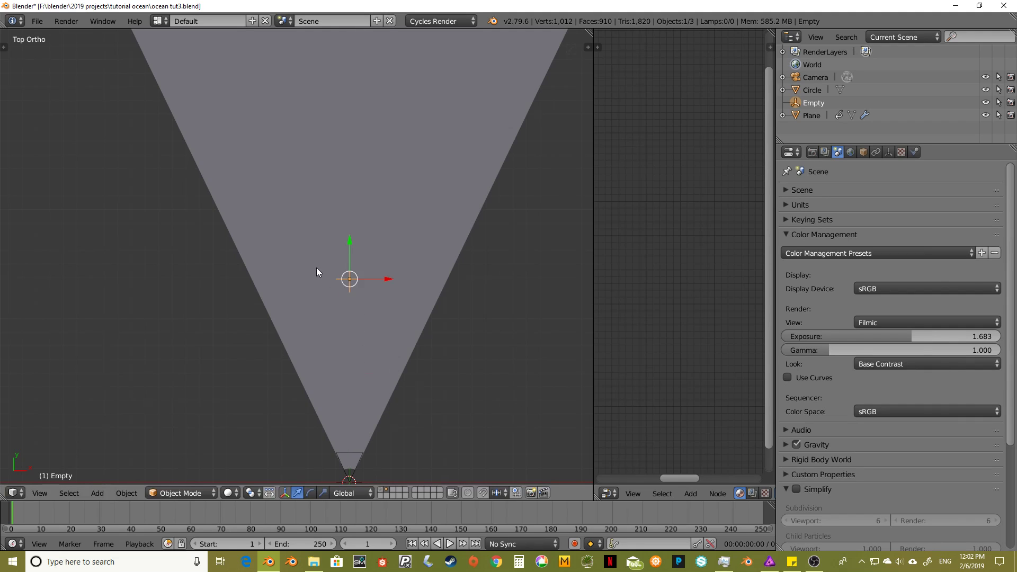
pyautogui.scroll(1, 351, 245)
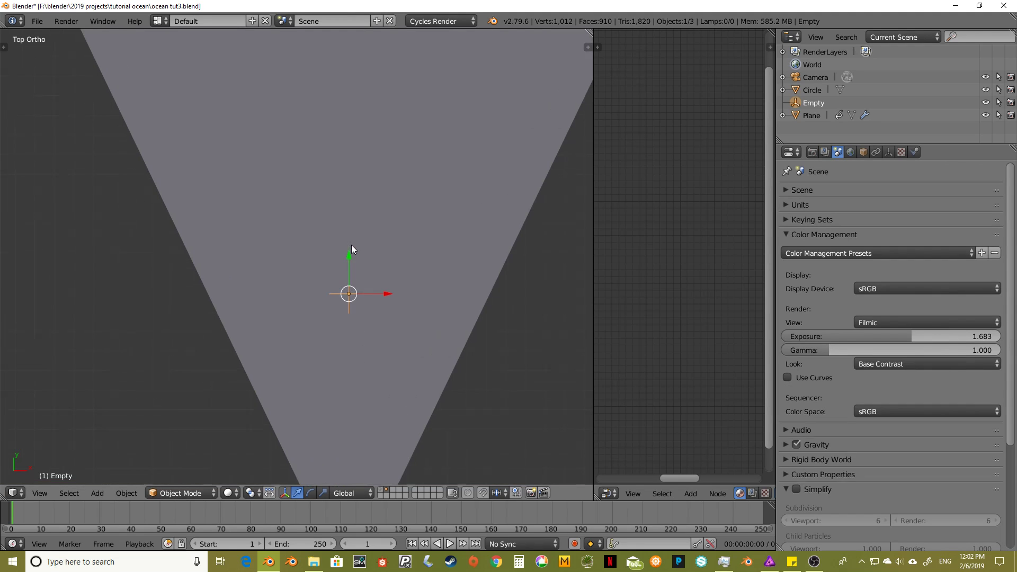
pyautogui.scroll(2, 357, 285)
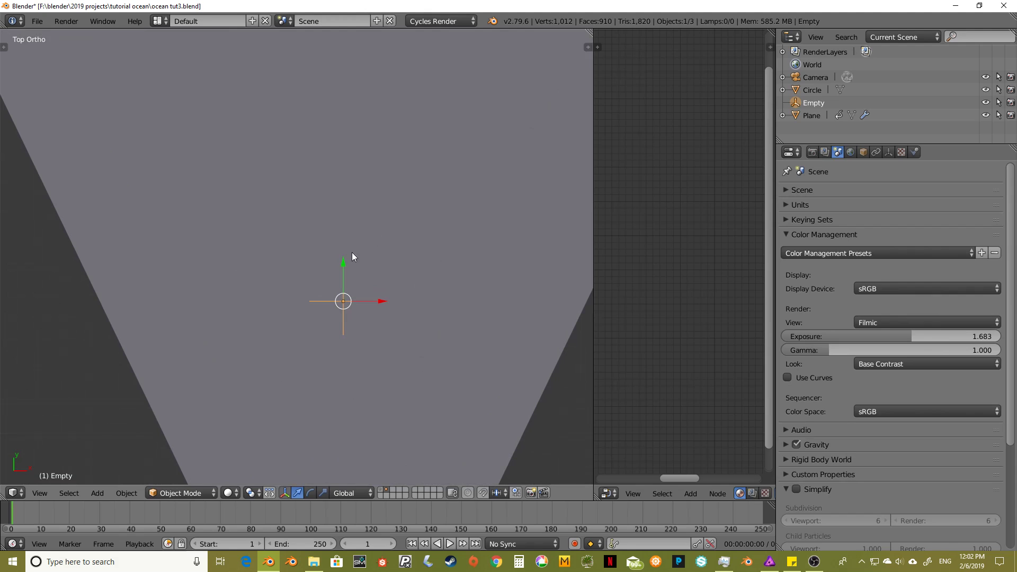
pyautogui.moveTo(348, 303); pyautogui.dragTo(351, 282, button='middle')
pyautogui.press('KP_7')
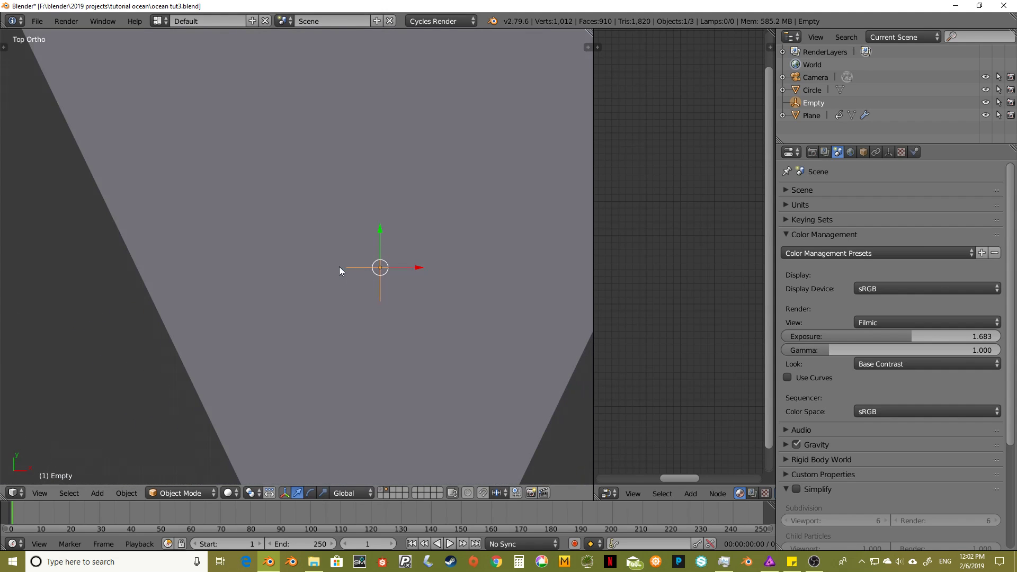
pyautogui.moveTo(429, 272); pyautogui.dragTo(413, 308, button='middle')
# - Turn off the 3D transform manipulator in the viewport header
pyautogui.click(286, 491)
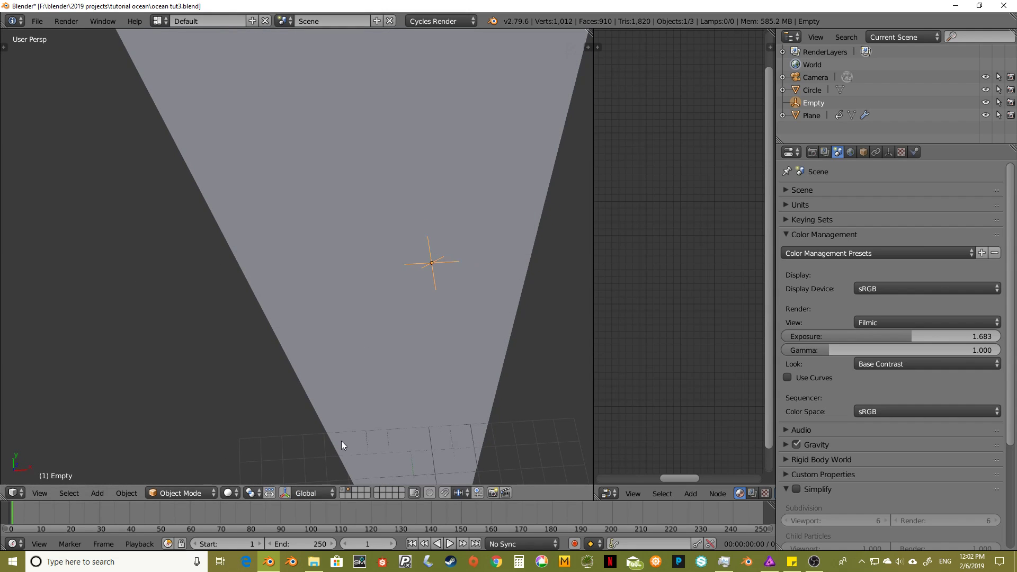
pyautogui.moveTo(420, 245); pyautogui.dragTo(406, 250, button='middle')
pyautogui.press('KP_7')
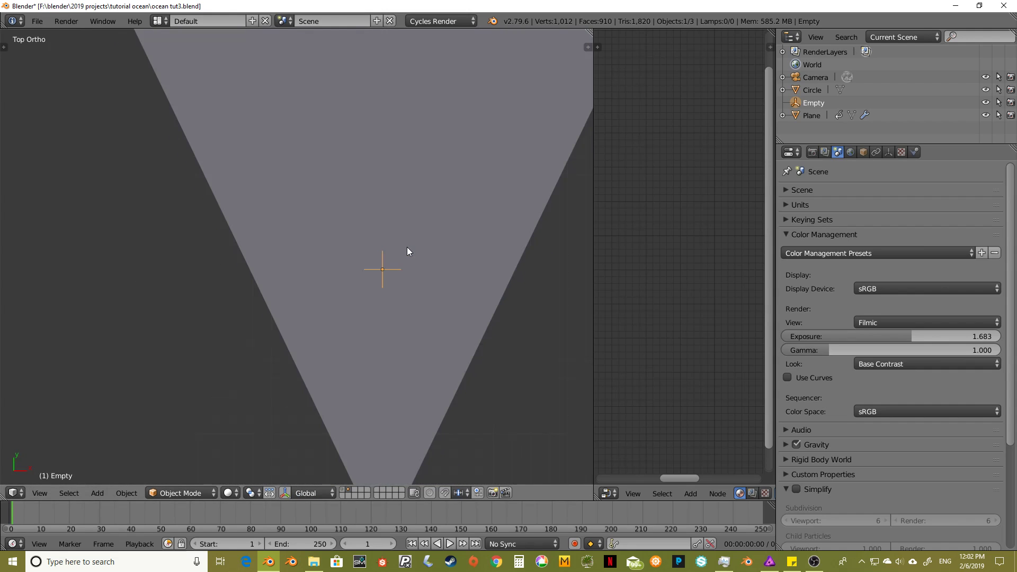
pyautogui.scroll(2, 391, 251)
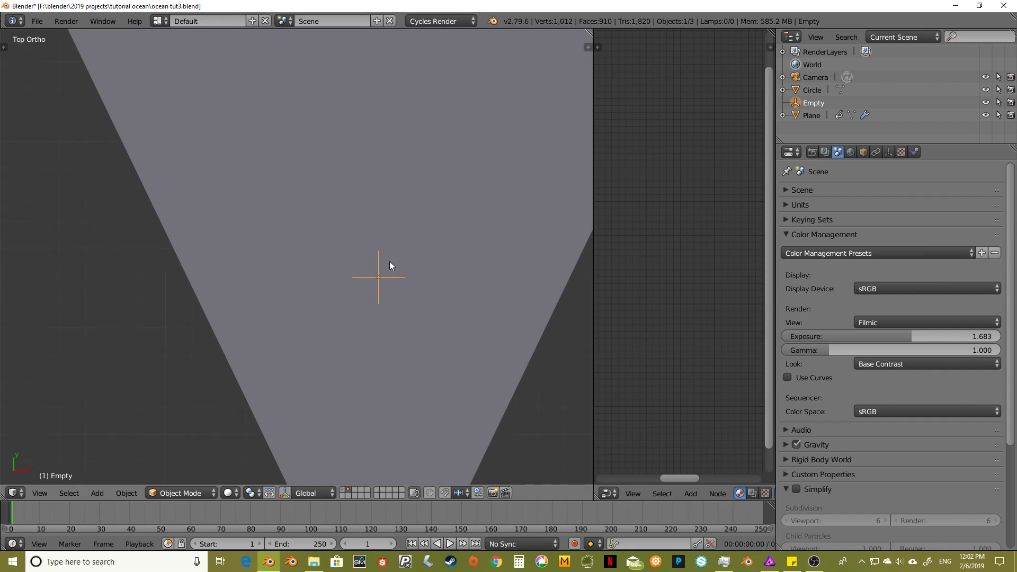
pyautogui.click(285, 493)
pyautogui.click(284, 493)
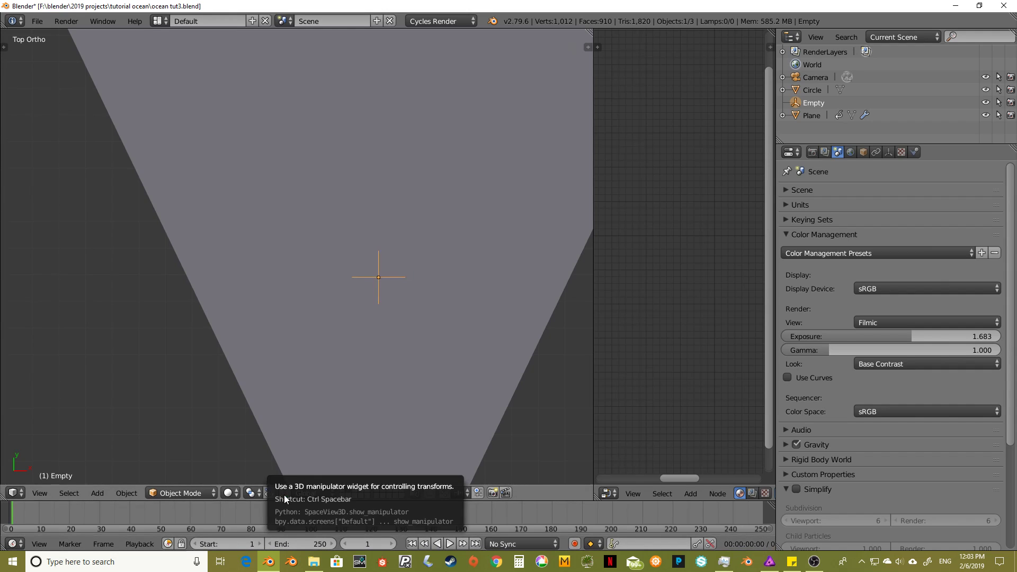
pyautogui.click(285, 493)
pyautogui.click(285, 492)
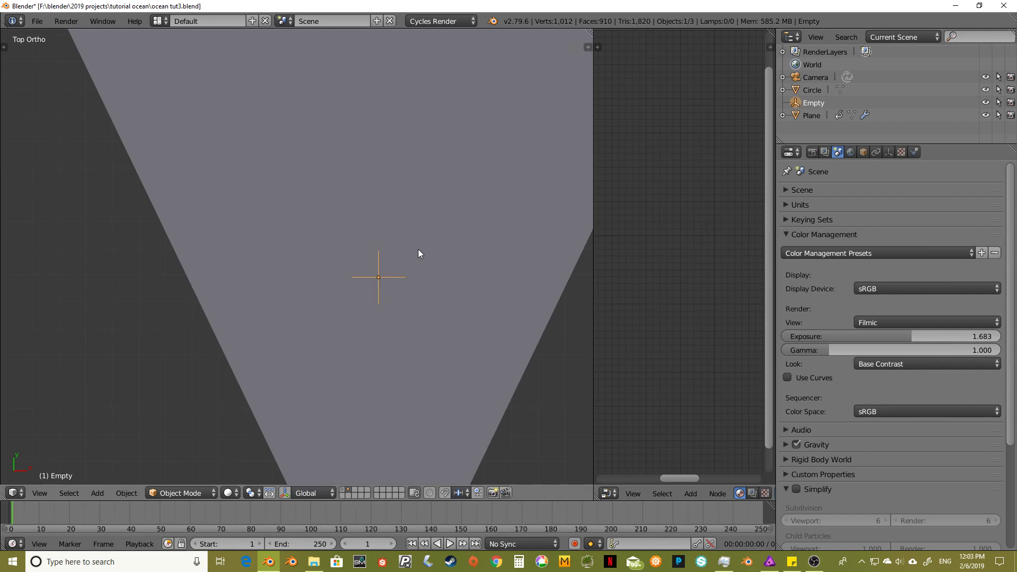
pyautogui.scroll(2, 400, 270)
pyautogui.scroll(-4, 396, 278)
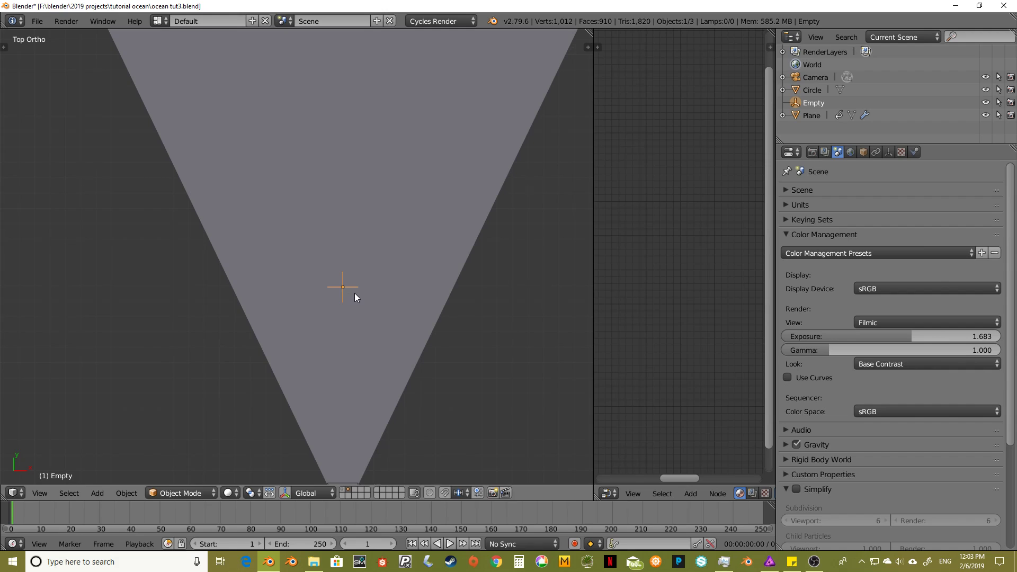
# - Scale the empty up by a factor of 50
pyautogui.write('s50')
pyautogui.press('Return')
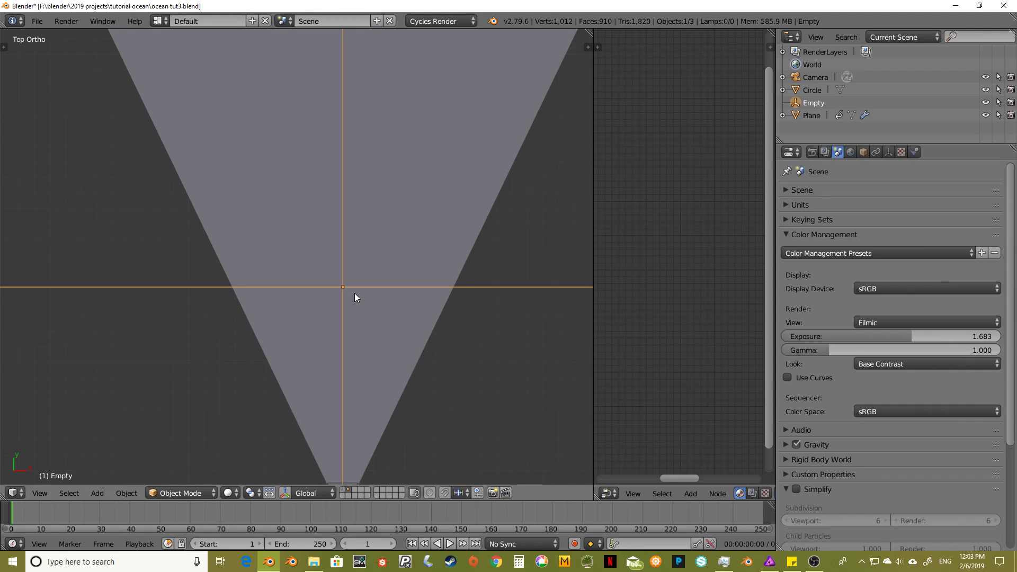
pyautogui.scroll(-4, 355, 296)
pyautogui.keyDown('shift'); pyautogui.moveTo(368, 277); pyautogui.dragTo(425, 365, button='middle'); pyautogui.keyUp('shift')
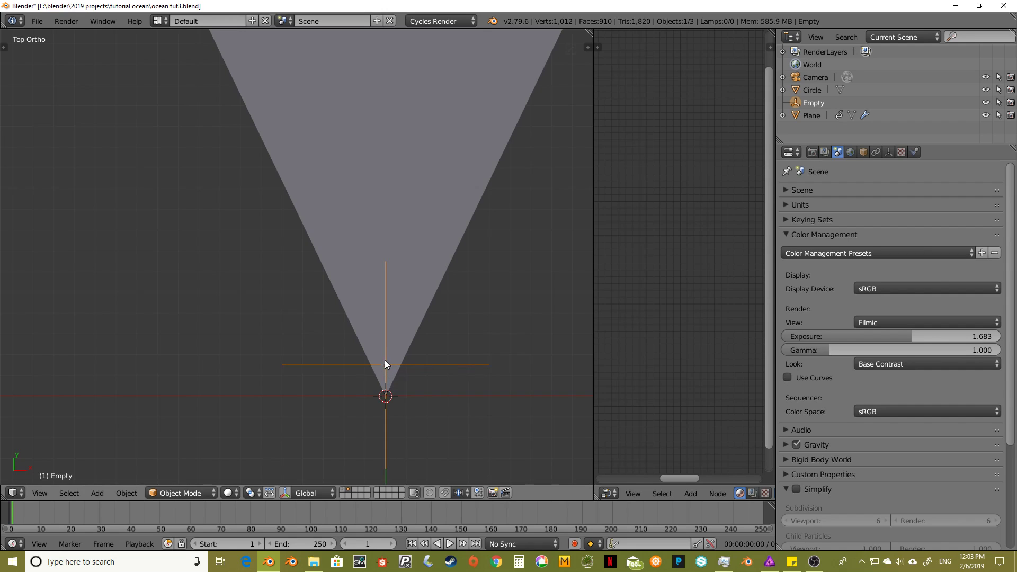
pyautogui.scroll(-3, 425, 343)
pyautogui.keyDown('shift'); pyautogui.moveTo(447, 309); pyautogui.dragTo(417, 364, button='middle'); pyautogui.keyUp('shift')
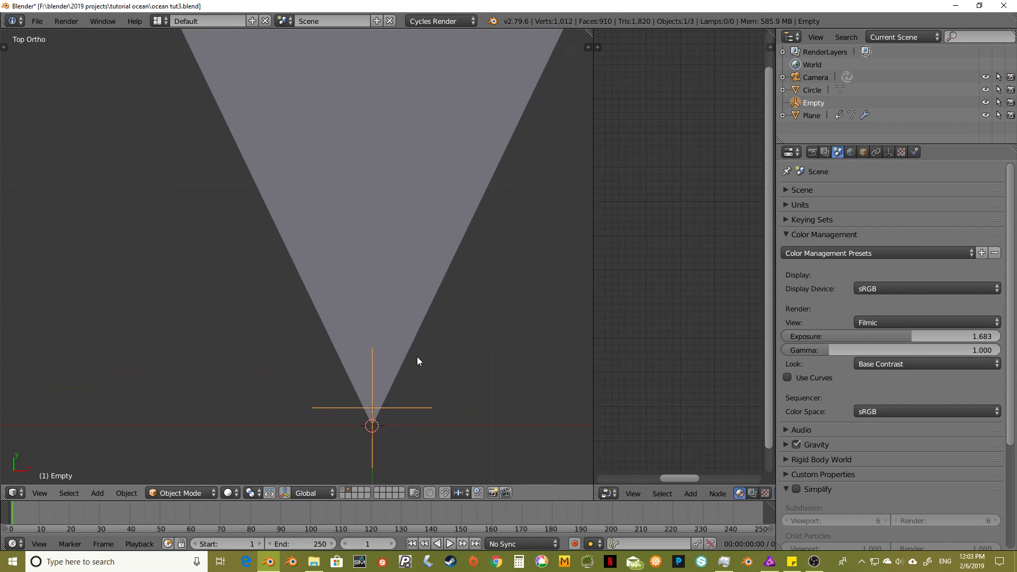
pyautogui.keyDown('shift'); pyautogui.moveTo(386, 401); pyautogui.dragTo(400, 371, button='middle'); pyautogui.keyUp('shift')
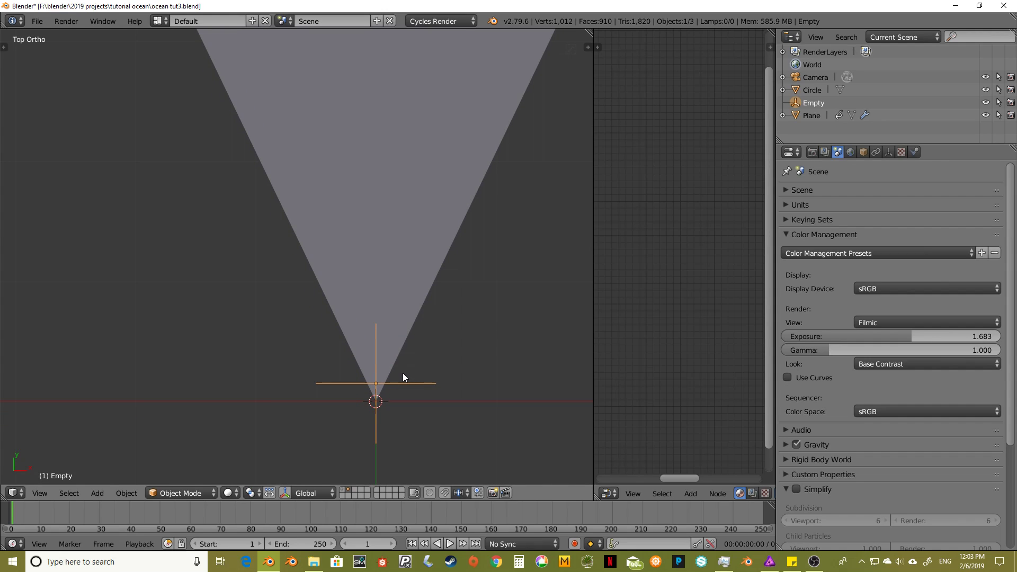
# - Move the empty along Y to sit over the middle of the plane
pyautogui.moveTo(389, 244); pyautogui.dragTo(392, 148, button='middle')
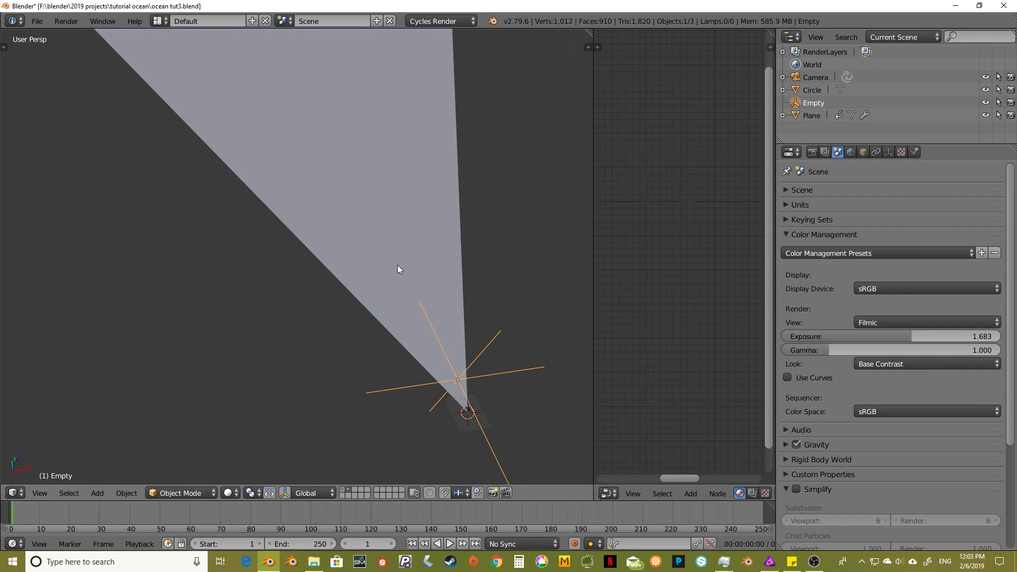
pyautogui.press('KP_7')
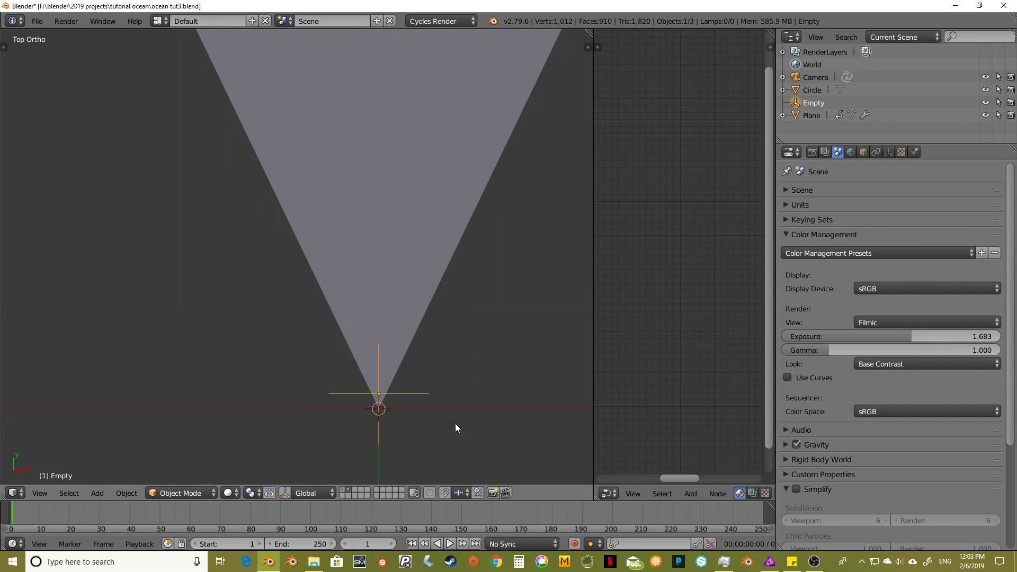
pyautogui.press('g')
pyautogui.press('y')
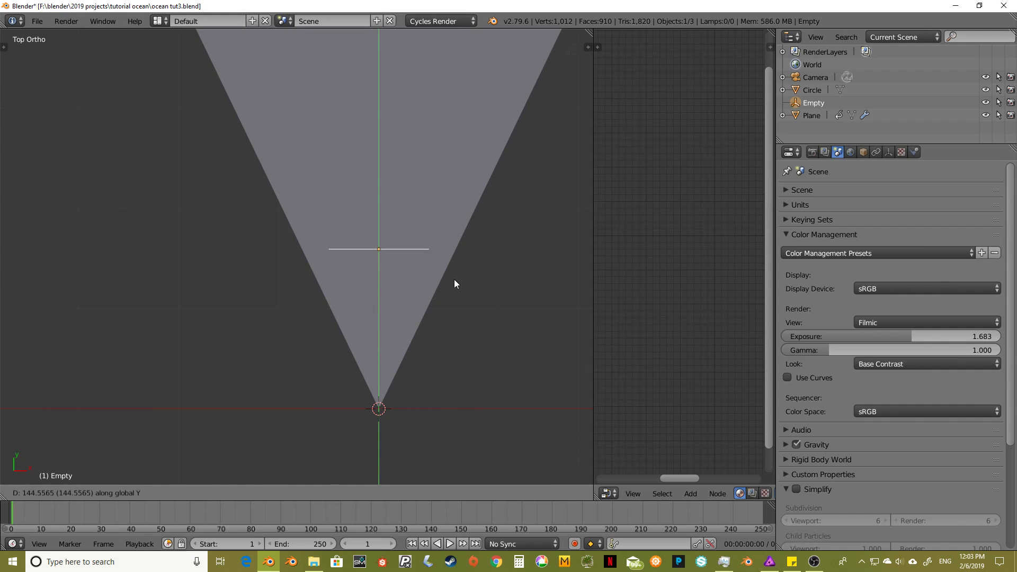
pyautogui.click(454, 279)
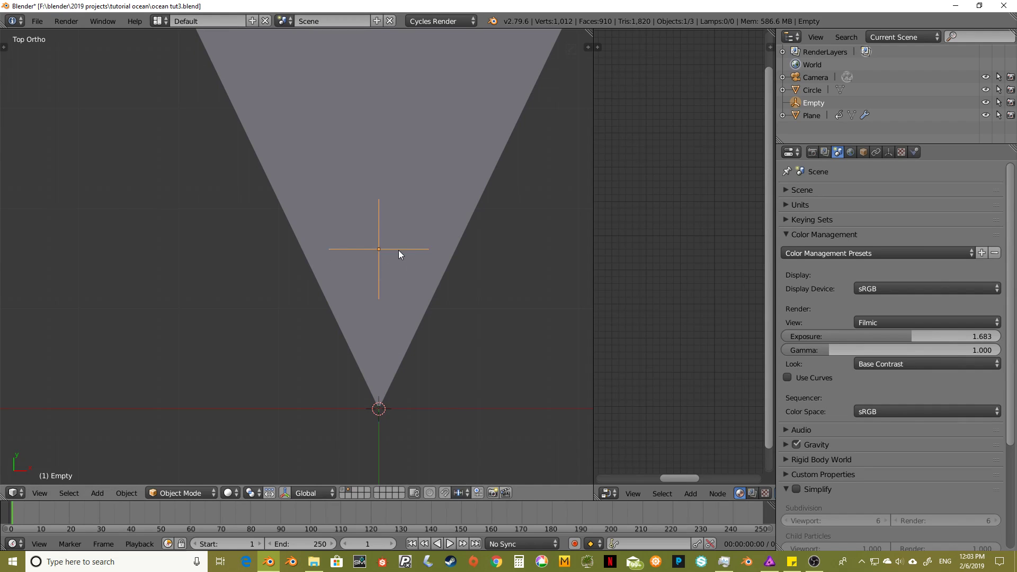
pyautogui.moveTo(396, 257); pyautogui.dragTo(433, 169, button='middle')
# - Select the Circle and give it a level-2 Subdivision Surface modifier
pyautogui.rightClick(441, 260)
pyautogui.moveTo(442, 260)
pyautogui.mouseDown(button='middle')
pyautogui.moveTo(431, 261)
pyautogui.moveTo(439, 259)
pyautogui.mouseUp(button='middle')
pyautogui.click(888, 153)
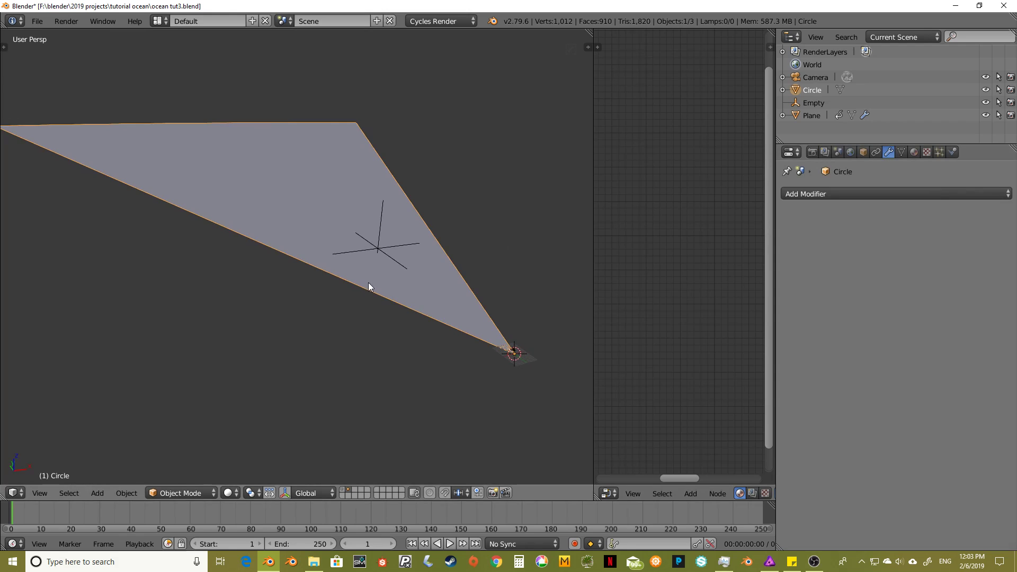
pyautogui.moveTo(368, 282)
pyautogui.mouseDown(button='middle')
pyautogui.moveTo(366, 258)
pyautogui.moveTo(361, 279)
pyautogui.mouseUp(button='middle')
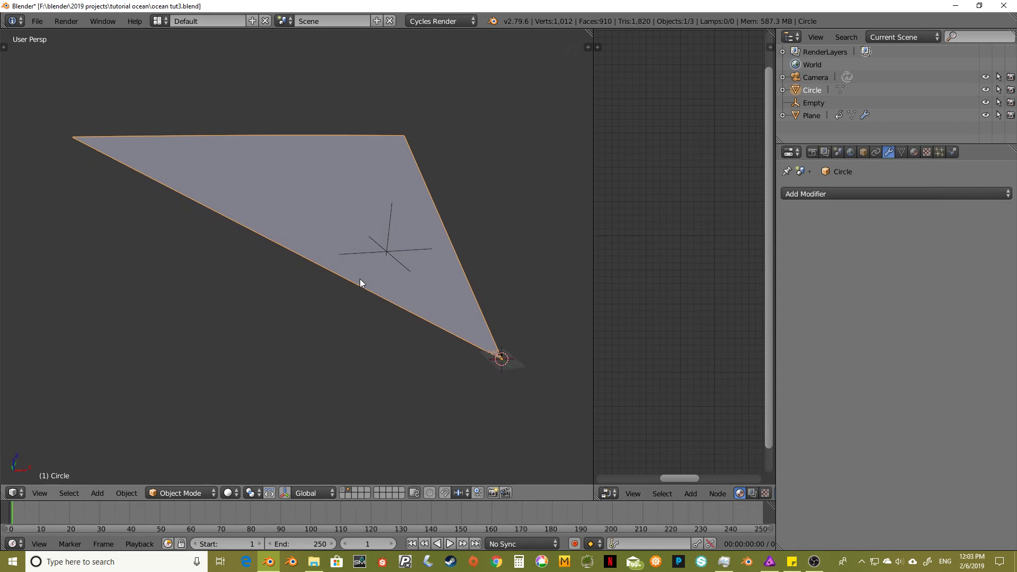
pyautogui.click(801, 194)
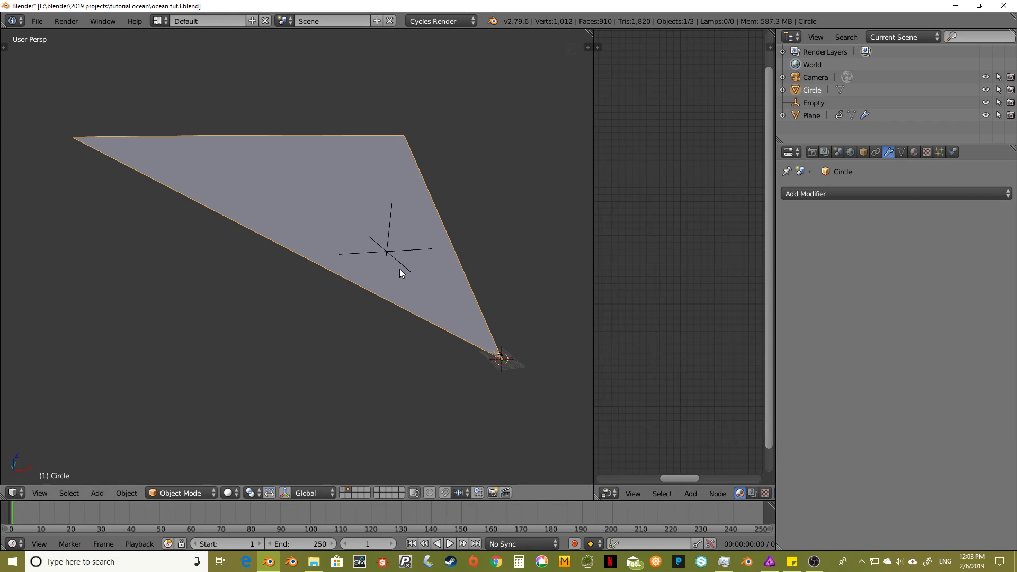
pyautogui.hotkey('ctrl', '2')
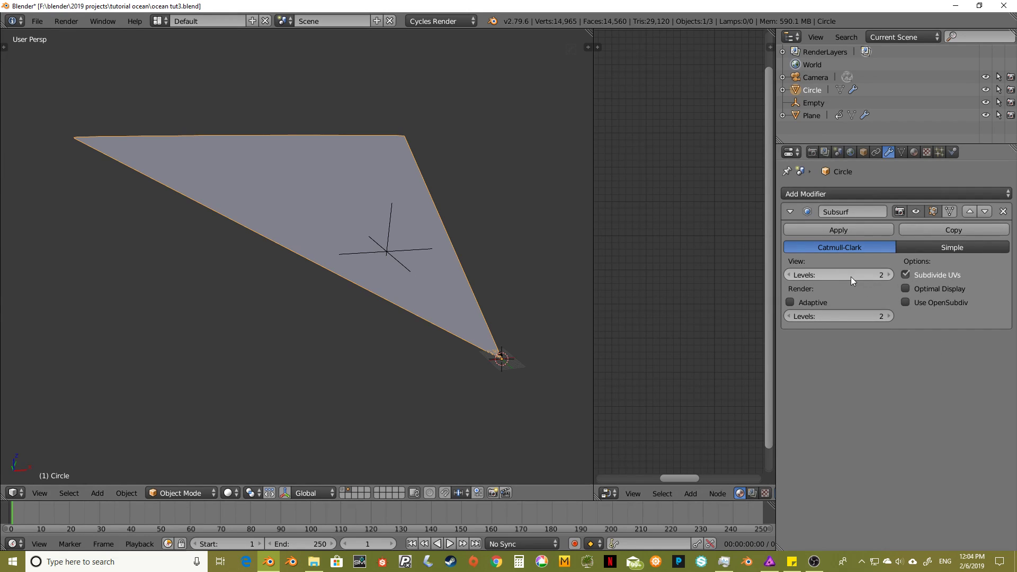
# - Add a Displace modifier with a new texture and show that texture's settings
pyautogui.click(813, 196)
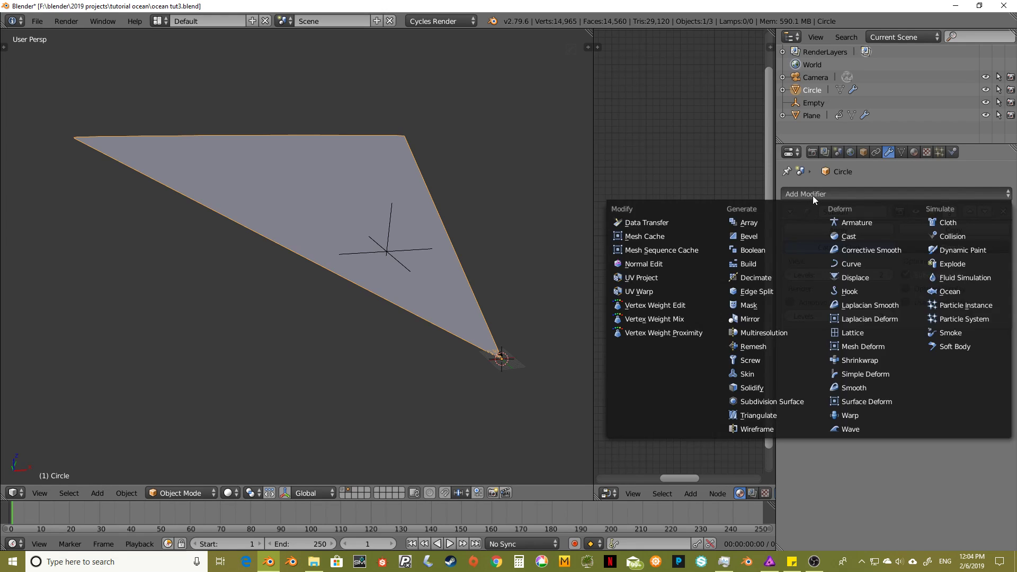
pyautogui.click(851, 275)
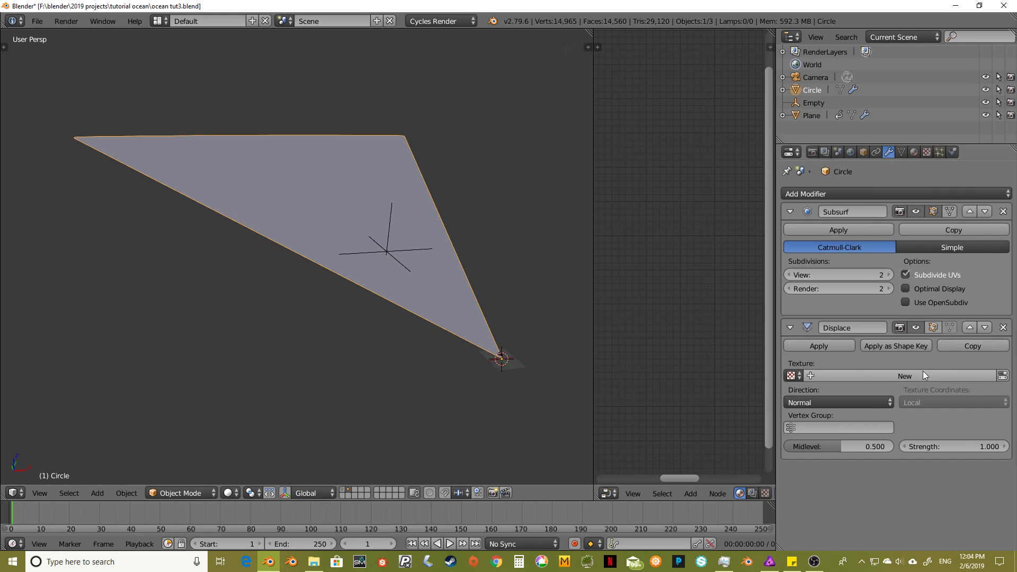
pyautogui.scroll(2, 461, 291)
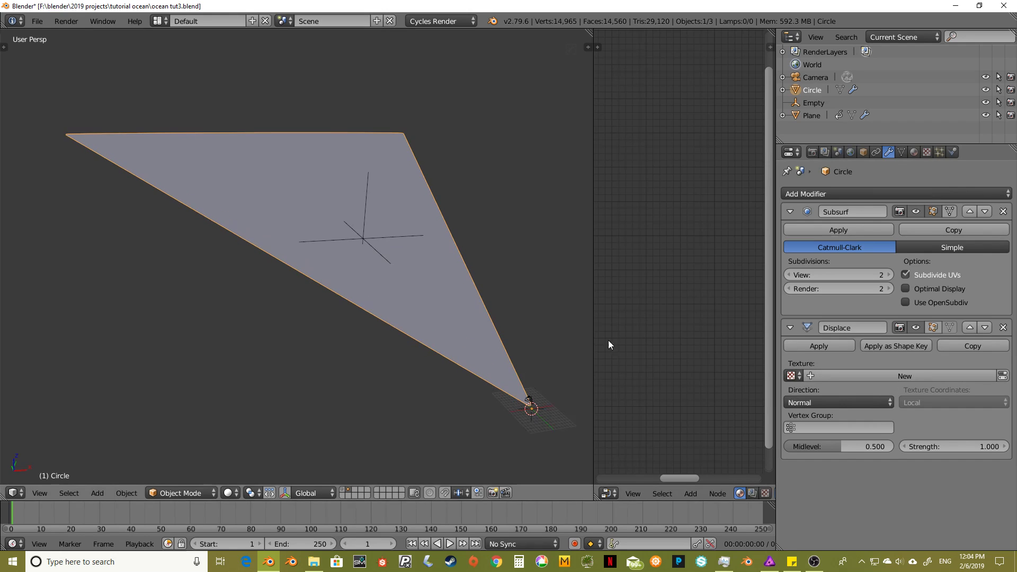
pyautogui.click(811, 374)
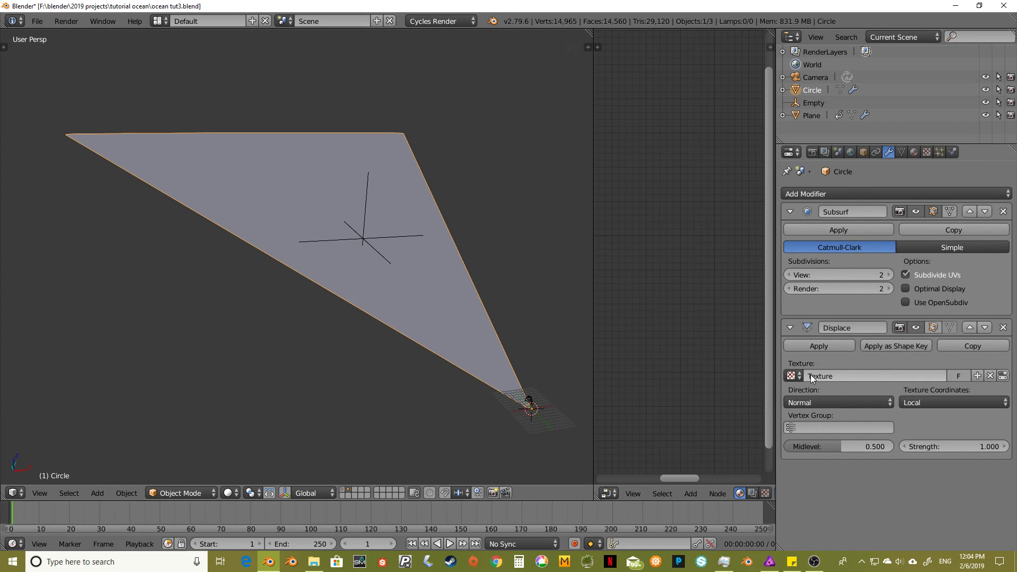
pyautogui.click(1003, 376)
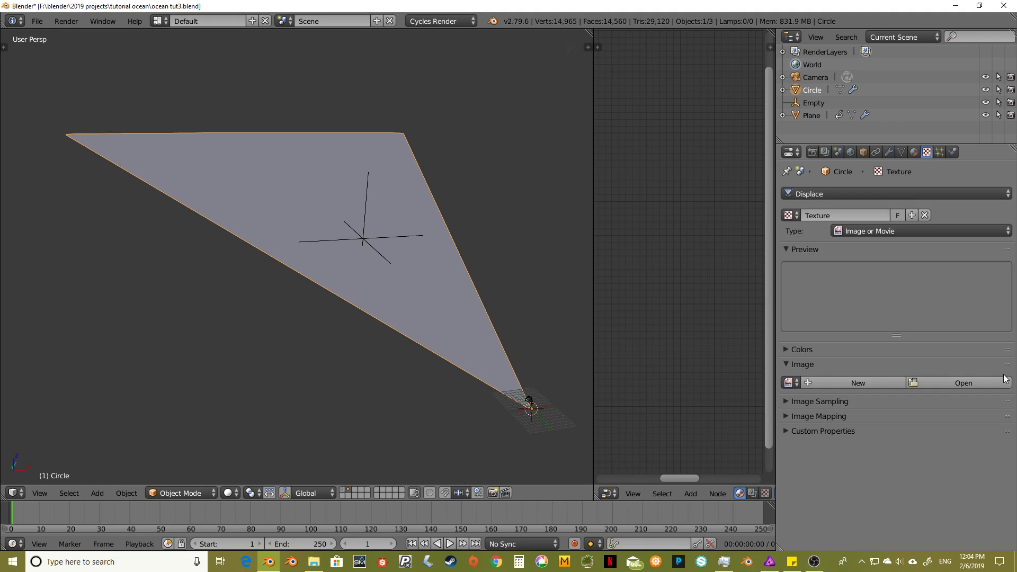
# - Browse into the chache_ocean folder and pick disp_0001.exr as the texture image
pyautogui.click(913, 383)
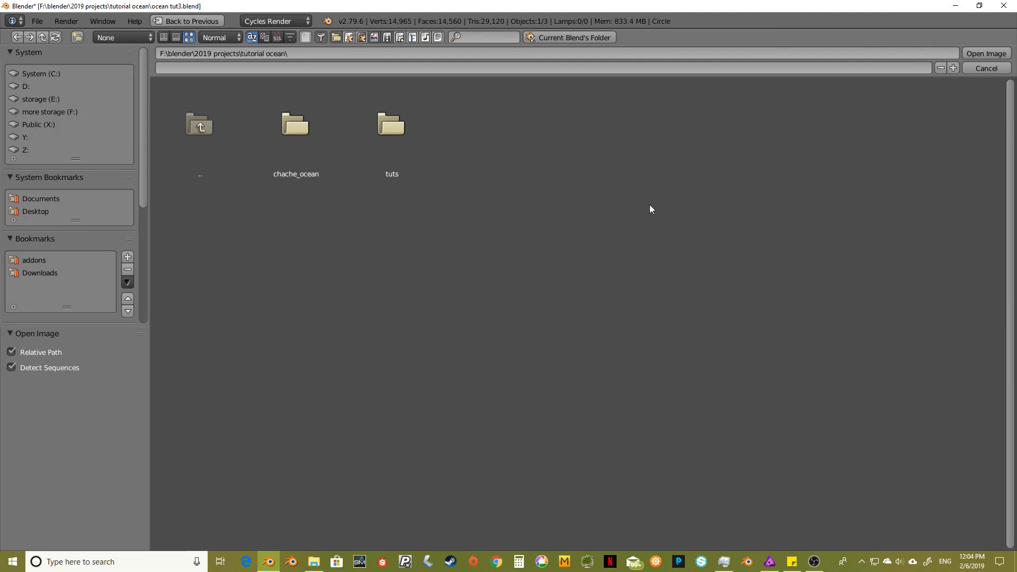
pyautogui.click(295, 128)
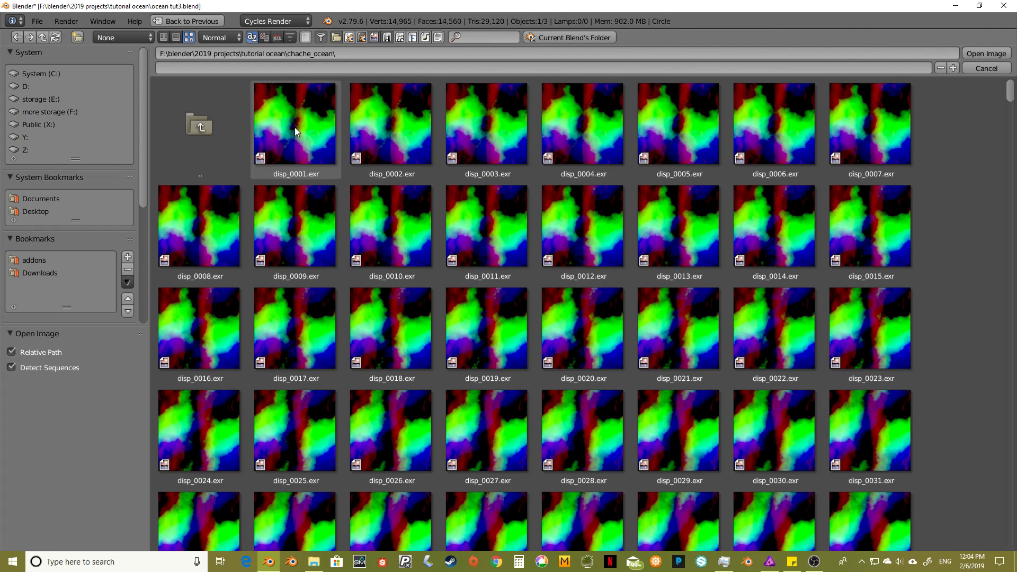
pyautogui.click(297, 117)
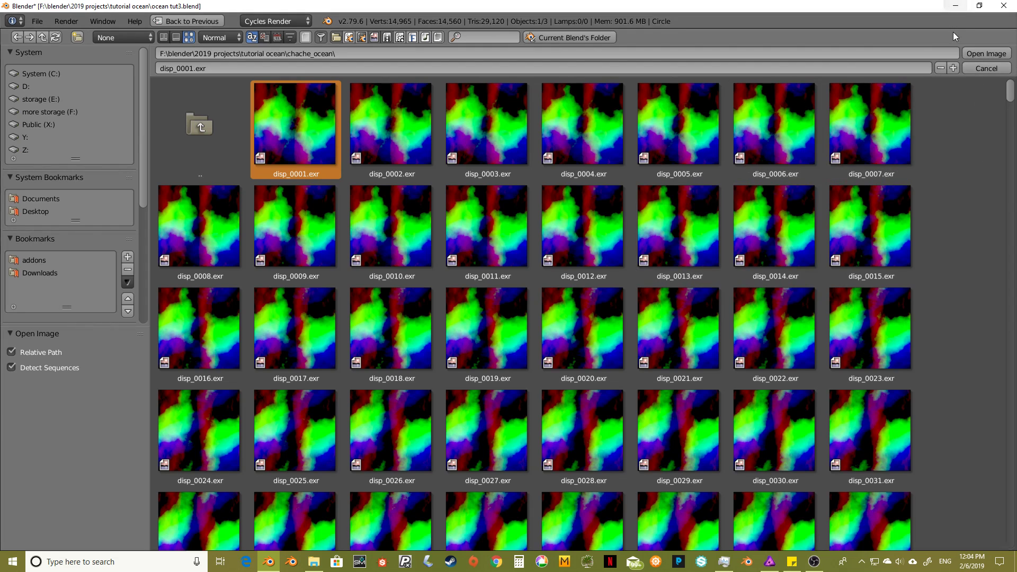
# - Load disp_0001.exr and check Image Mapping shows Repeat with X and Y repeat 1
pyautogui.click(981, 55)
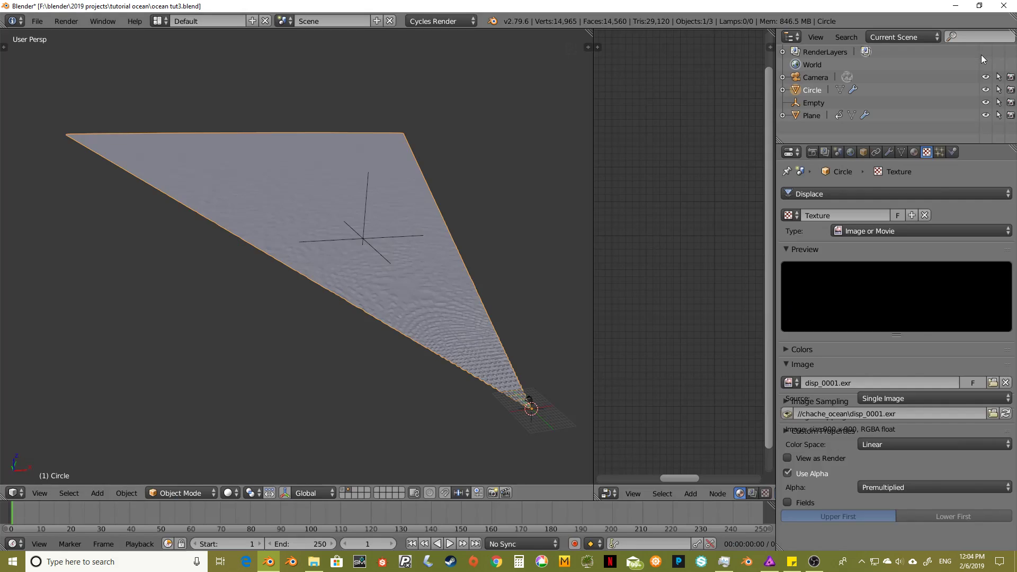
pyautogui.moveTo(431, 329); pyautogui.dragTo(468, 309, button='middle')
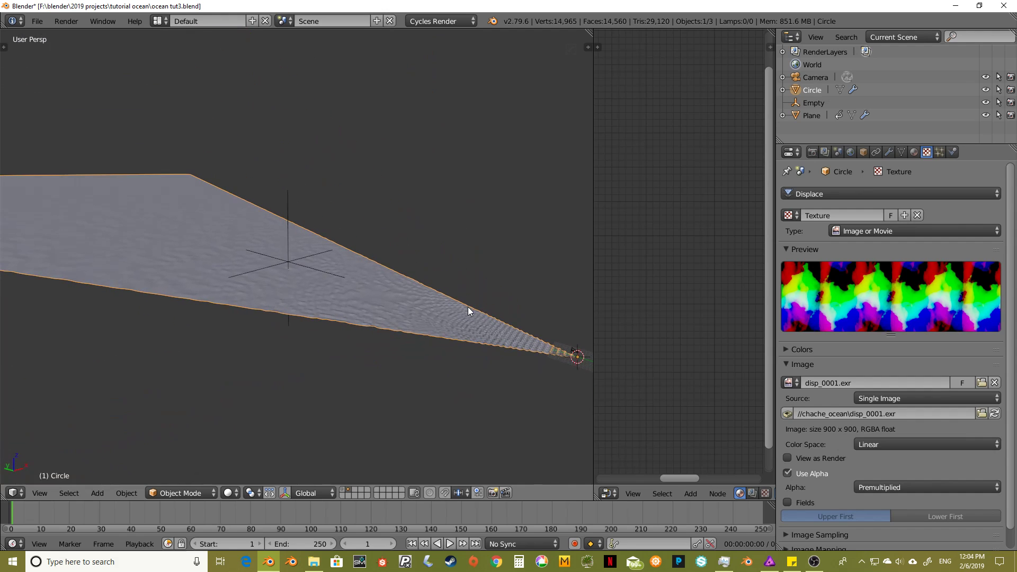
pyautogui.scroll(-1, 804, 403)
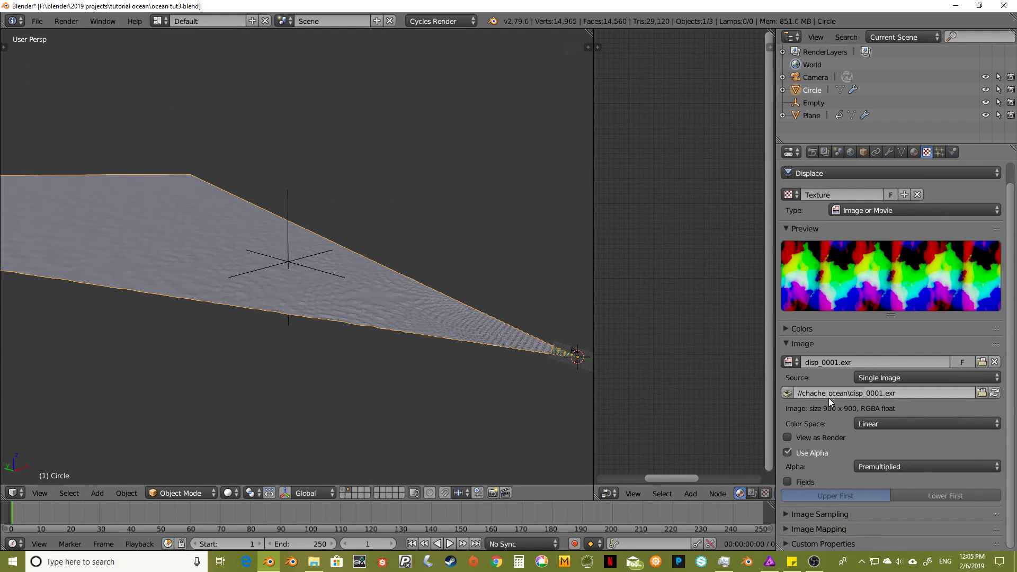
pyautogui.click(785, 528)
pyautogui.scroll(-5, 873, 428)
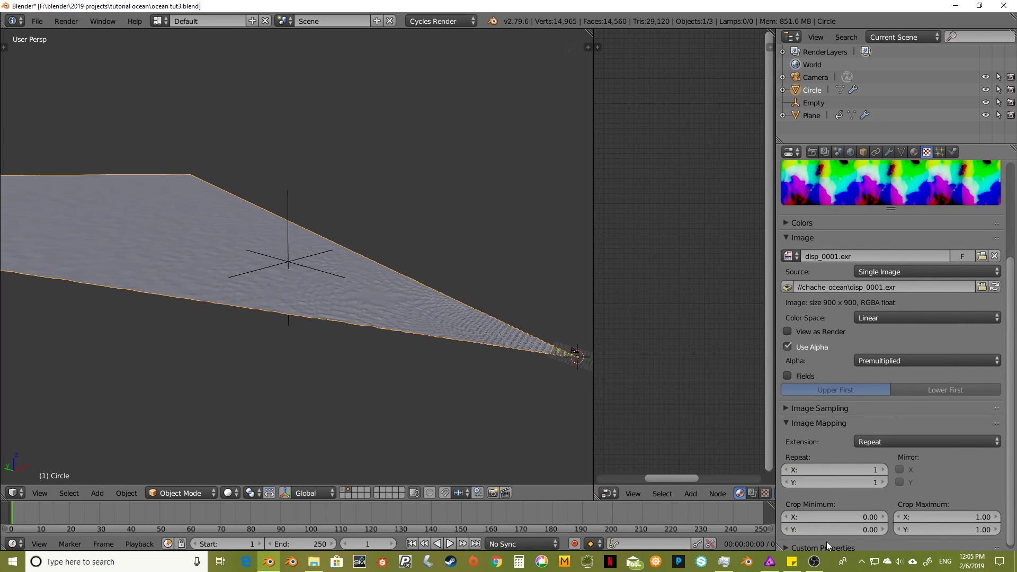
pyautogui.scroll(6, 917, 482)
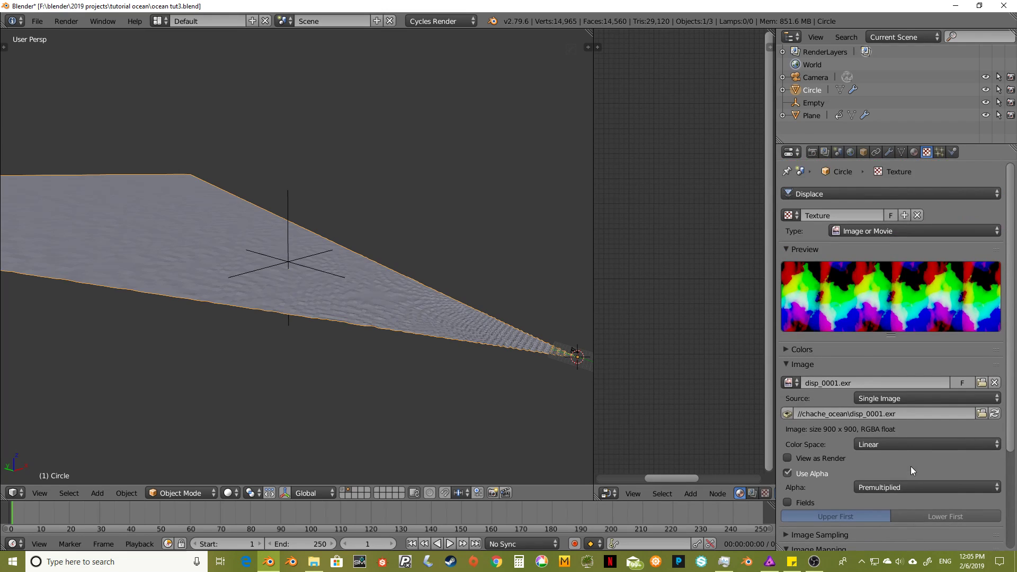
# - Set the Displace modifier's texture coordinates to Object, using the Empty
pyautogui.click(889, 154)
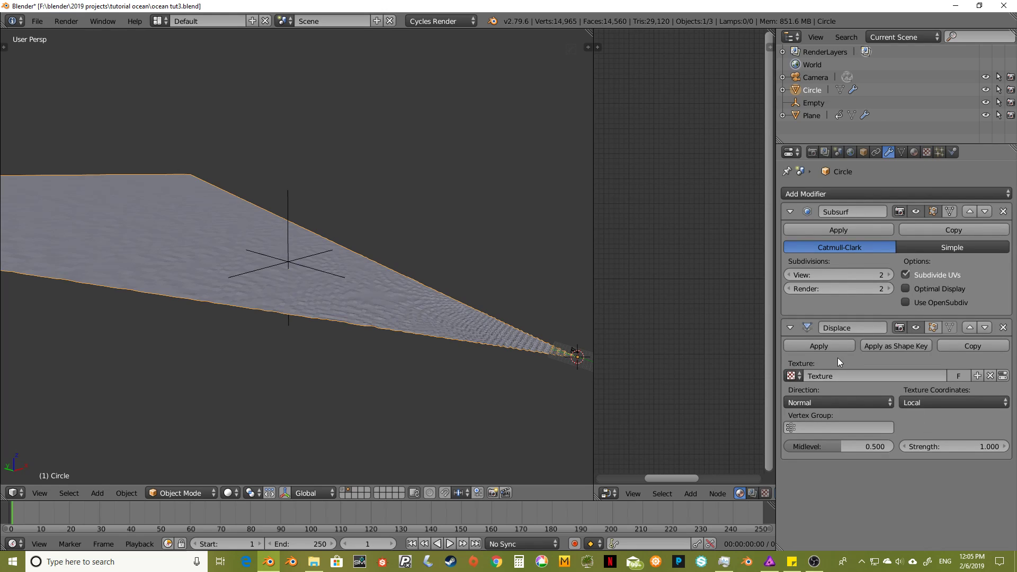
pyautogui.click(924, 400)
pyautogui.click(909, 359)
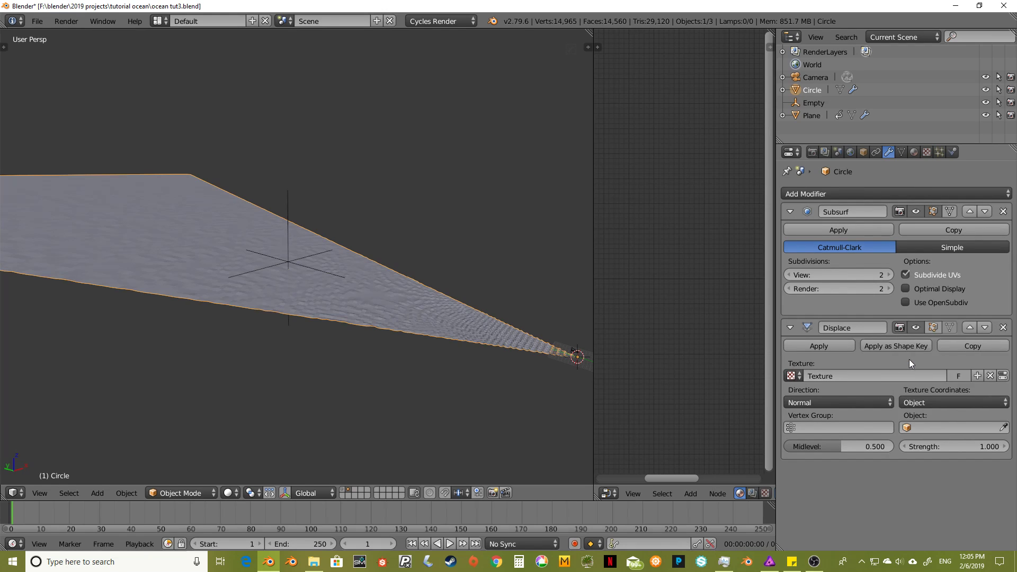
pyautogui.click(933, 429)
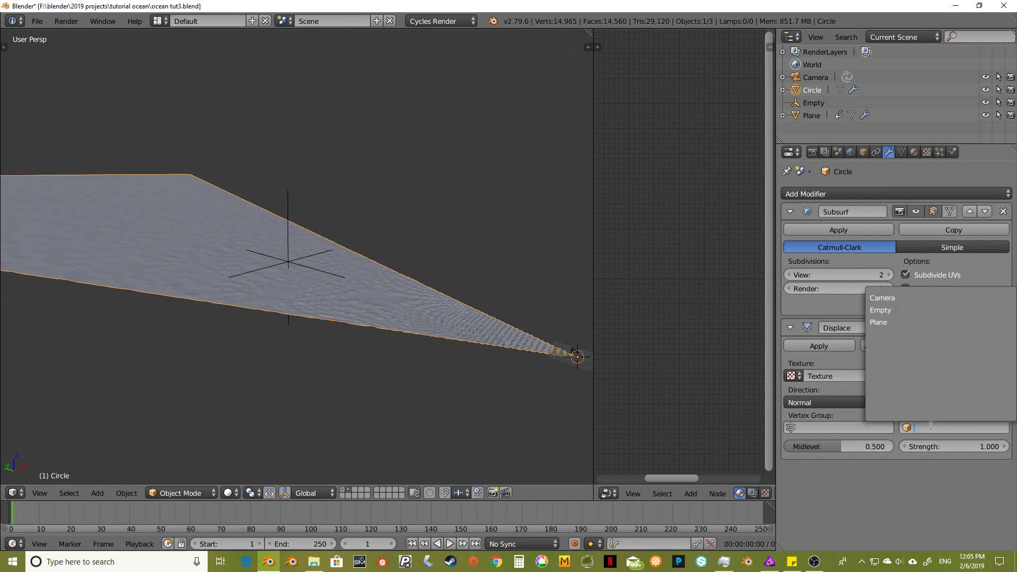
pyautogui.click(887, 311)
# - Select the Empty and move it higher above the plane's corner
pyautogui.scroll(5, 270, 251)
pyautogui.moveTo(290, 327); pyautogui.dragTo(359, 247, button='middle')
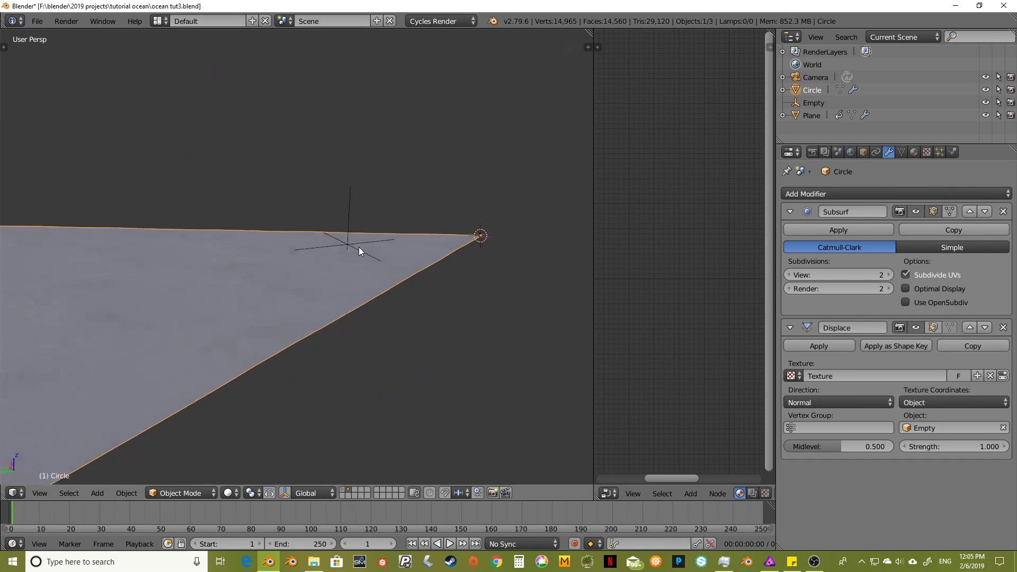
pyautogui.rightClick(347, 196)
pyautogui.press('g')
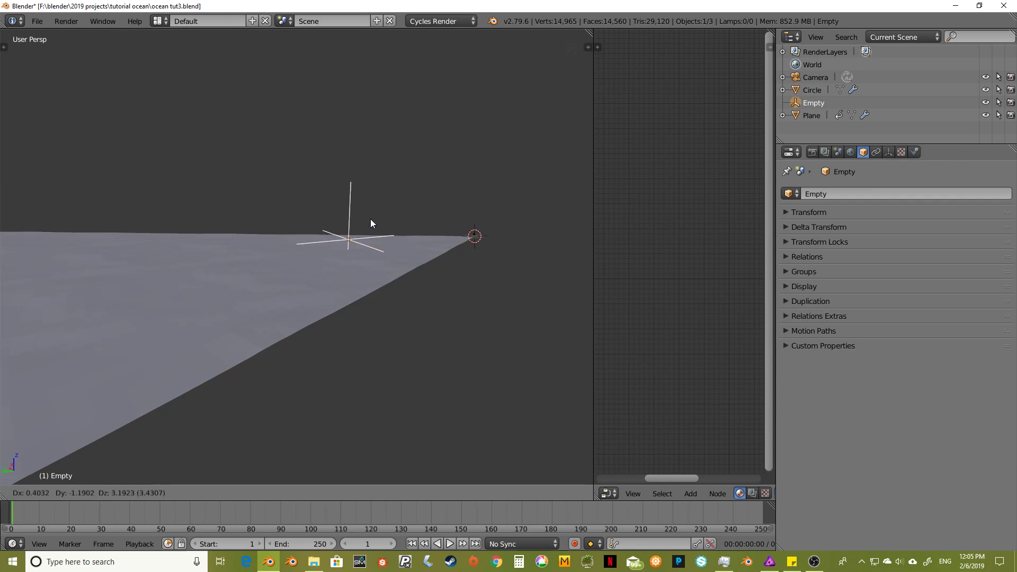
pyautogui.click(374, 160)
pyautogui.moveTo(371, 214); pyautogui.dragTo(347, 266, button='middle')
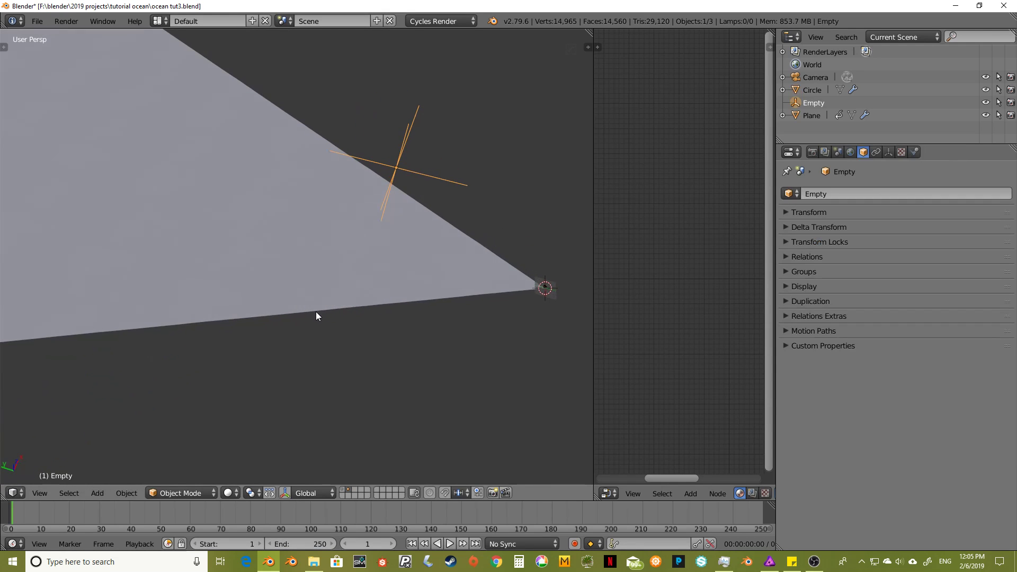
pyautogui.moveTo(317, 316); pyautogui.dragTo(395, 267, button='middle')
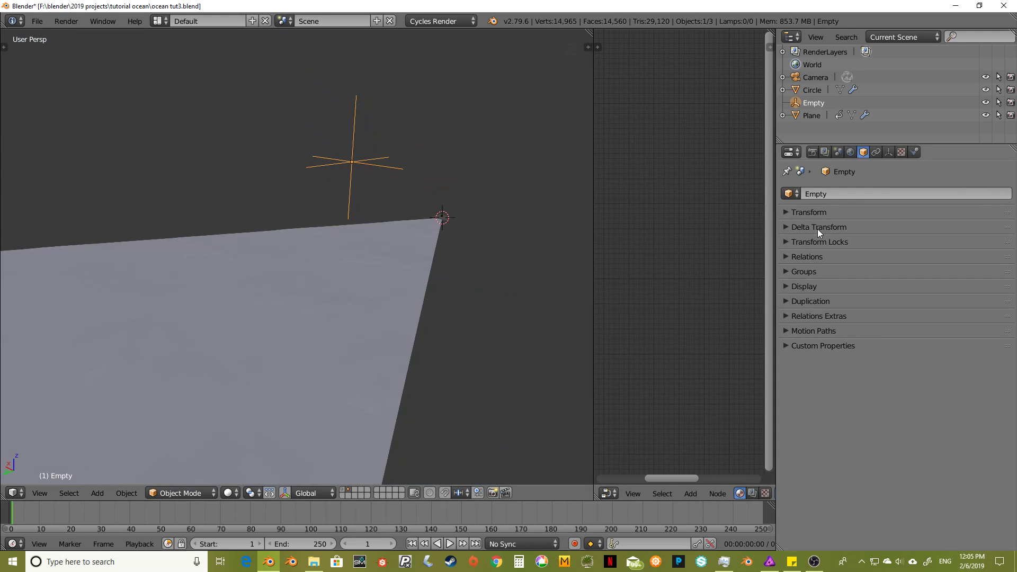
# - Reselect the plane and raise its Subsurf viewport level to 4
pyautogui.rightClick(349, 290)
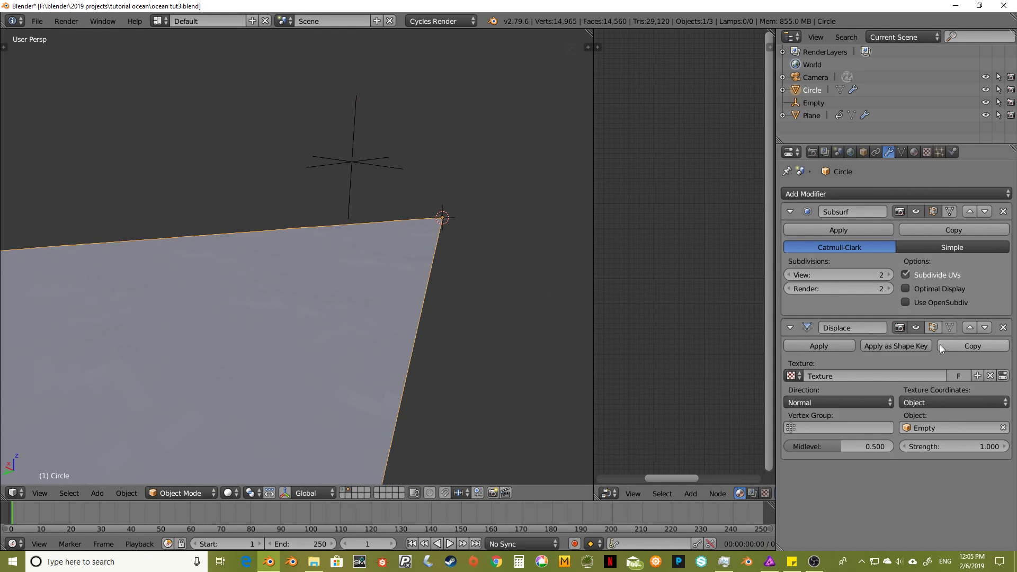
pyautogui.click(890, 274)
pyautogui.click(889, 274)
pyautogui.moveTo(284, 285); pyautogui.dragTo(364, 296, button='middle')
# - Set Displace strength to 5 and inspect the bumpy surface from several angles
pyautogui.click(950, 446)
pyautogui.write('5')
pyautogui.press('Return')
pyautogui.moveTo(392, 243); pyautogui.dragTo(353, 312, button='middle')
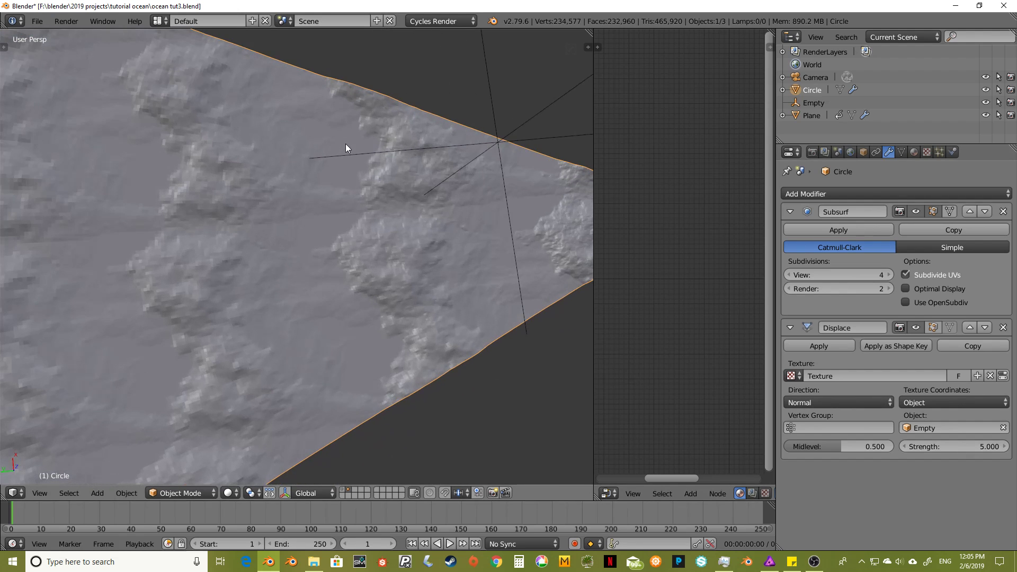
pyautogui.scroll(3, 344, 153)
pyautogui.moveTo(331, 150); pyautogui.dragTo(325, 279, button='middle')
pyautogui.scroll(-8, 313, 254)
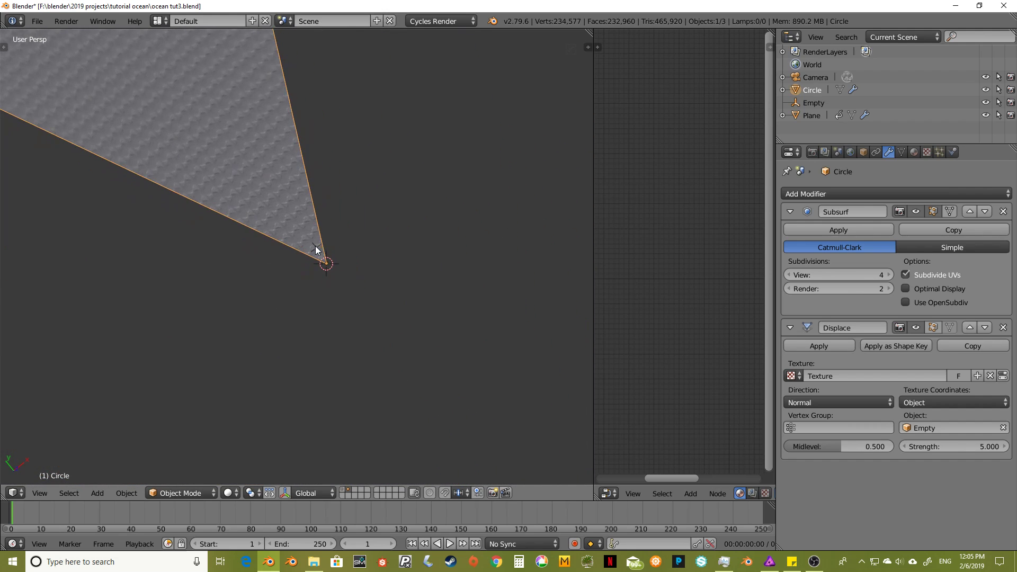
pyautogui.scroll(5, 286, 198)
pyautogui.scroll(-2, 281, 212)
pyautogui.scroll(-2, 297, 225)
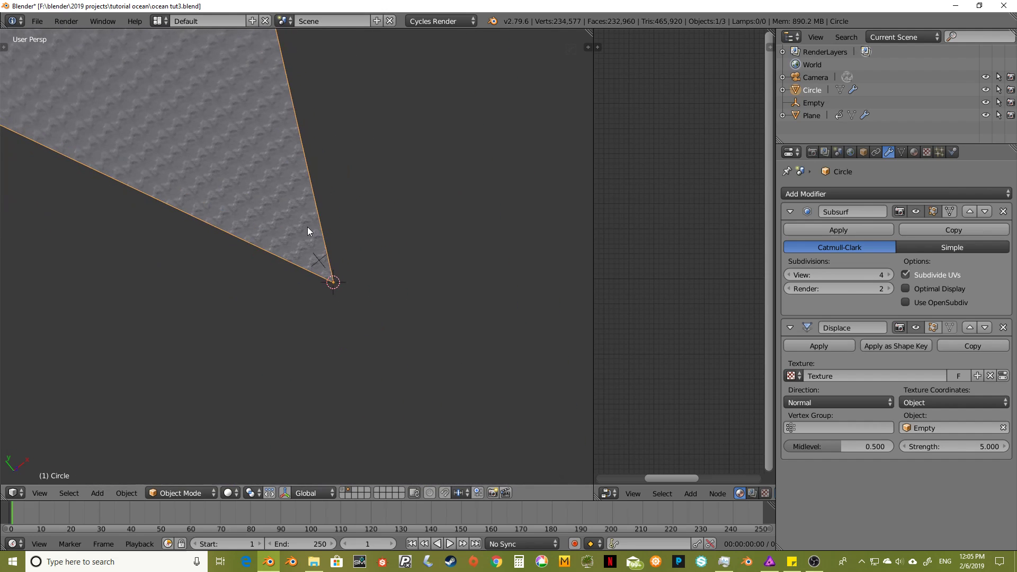
pyautogui.moveTo(284, 219); pyautogui.dragTo(292, 264, button='middle')
pyautogui.scroll(4, 243, 180)
pyautogui.scroll(3, 243, 188)
pyautogui.moveTo(411, 271); pyautogui.dragTo(369, 347, button='middle')
pyautogui.scroll(-5, 381, 335)
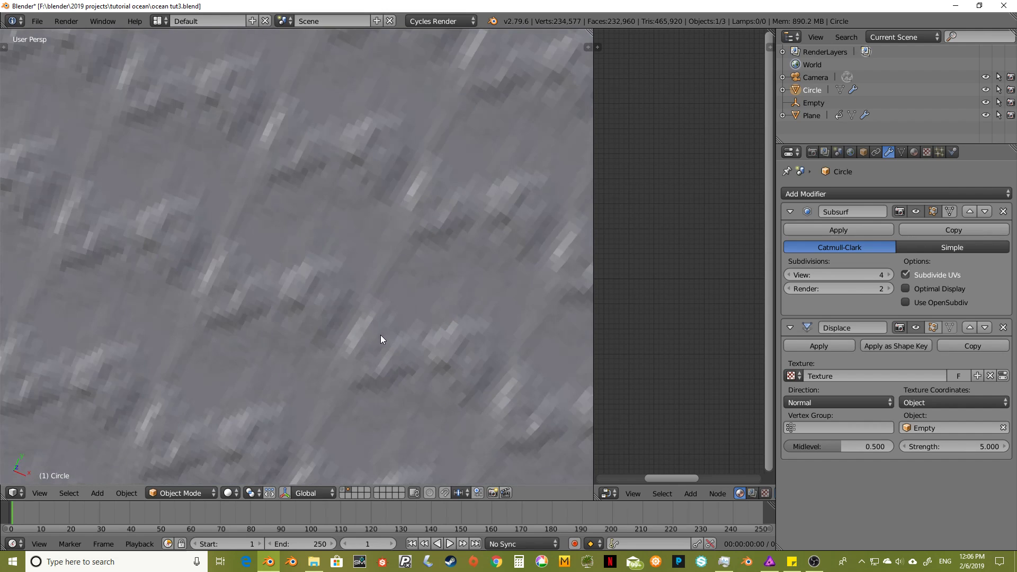
# - Apply Shade Smooth to the Circle from the Tool Shelf, then hide the shelf
pyautogui.press('t')
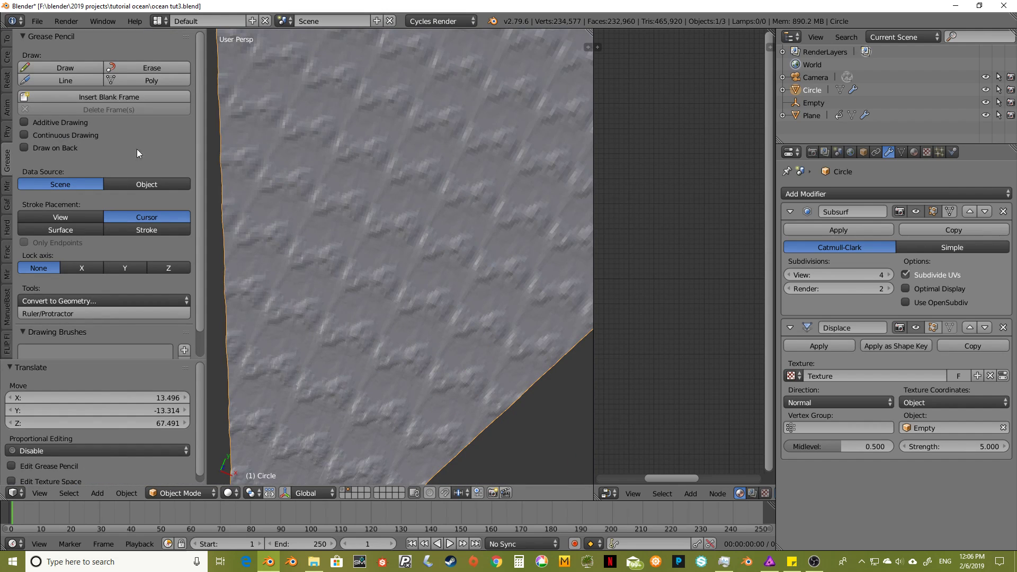
pyautogui.click(8, 40)
pyautogui.click(19, 51)
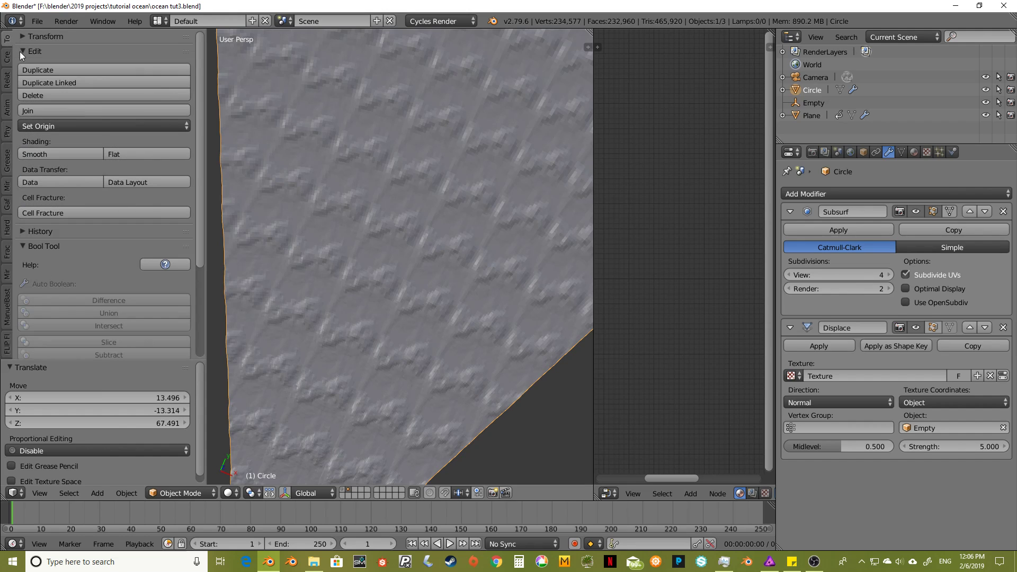
pyautogui.click(44, 152)
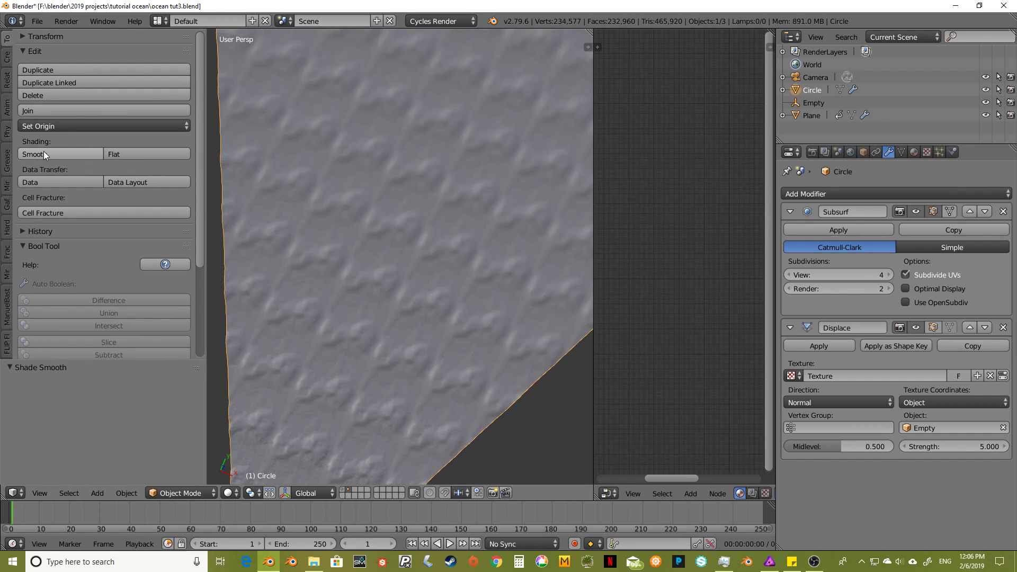
pyautogui.scroll(-3, 399, 247)
pyautogui.press('t')
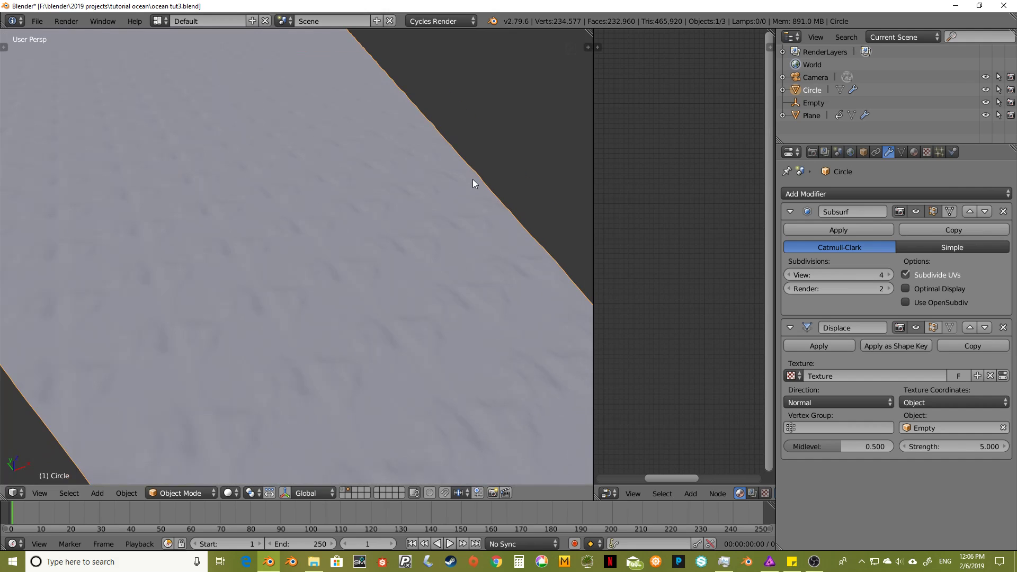
pyautogui.moveTo(271, 245); pyautogui.dragTo(332, 230, button='middle')
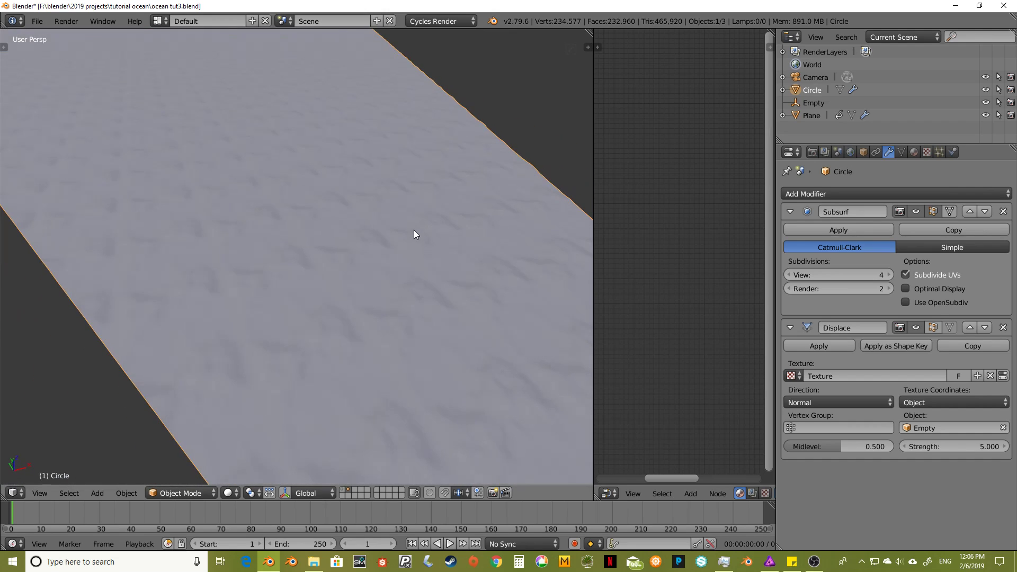
pyautogui.moveTo(416, 238); pyautogui.dragTo(445, 263, button='middle')
pyautogui.moveTo(434, 310); pyautogui.dragTo(406, 299, button='middle')
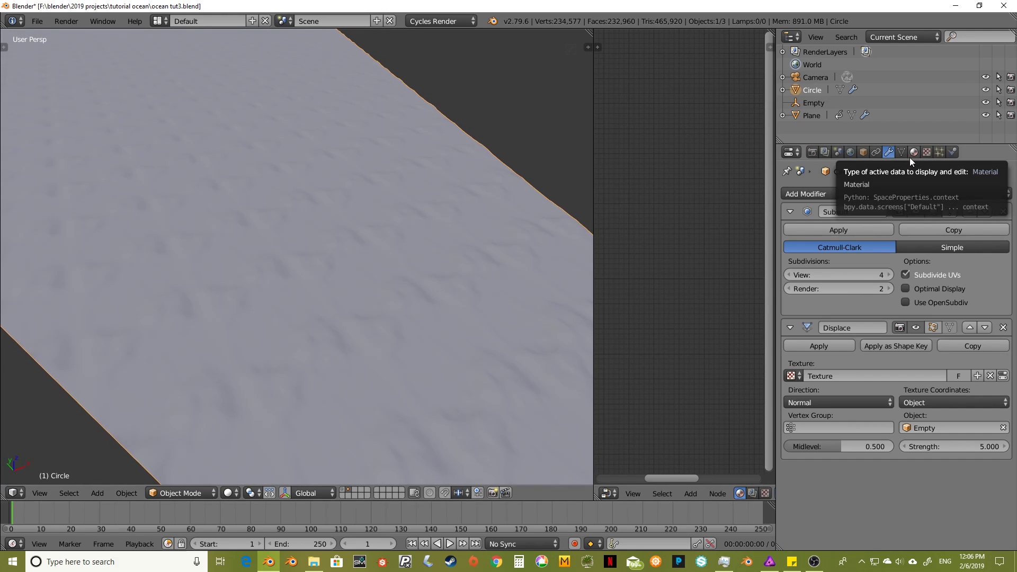
# - Show the disp_0001.exr displacement texture settings and orbit out to see the whole plane
pyautogui.click(927, 152)
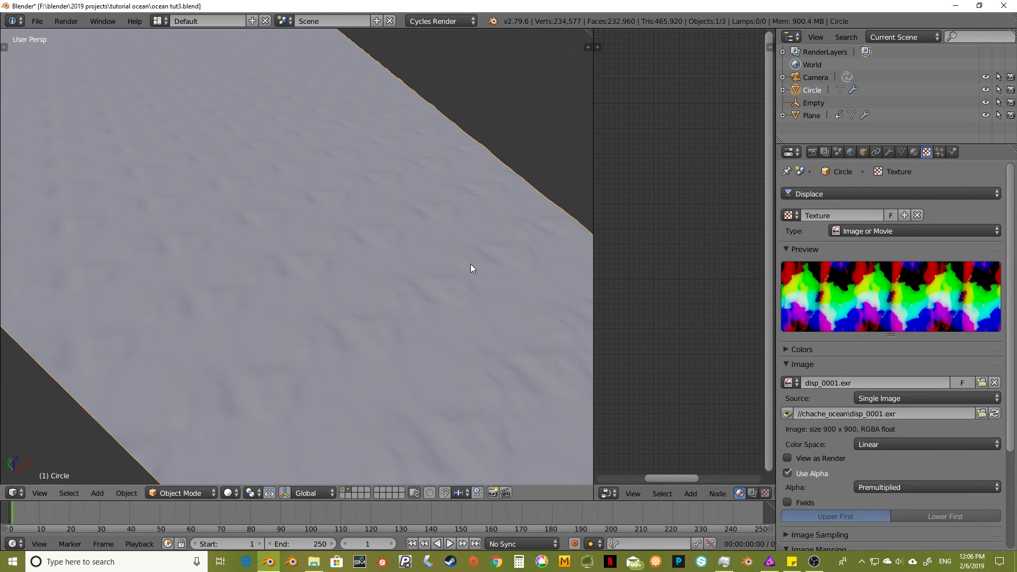
pyautogui.moveTo(470, 264); pyautogui.dragTo(367, 214, button='middle')
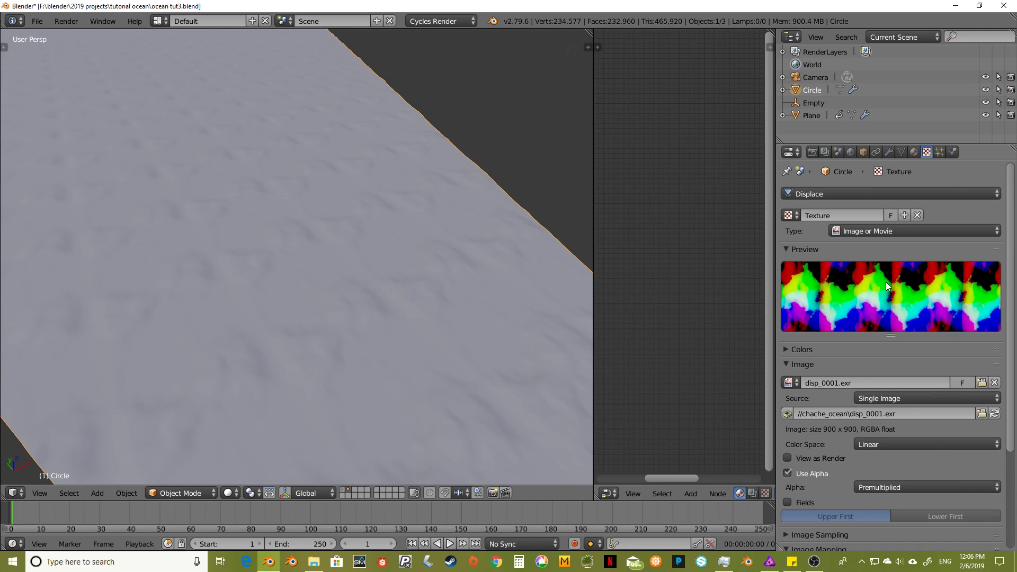
pyautogui.moveTo(474, 325); pyautogui.dragTo(463, 248, button='middle')
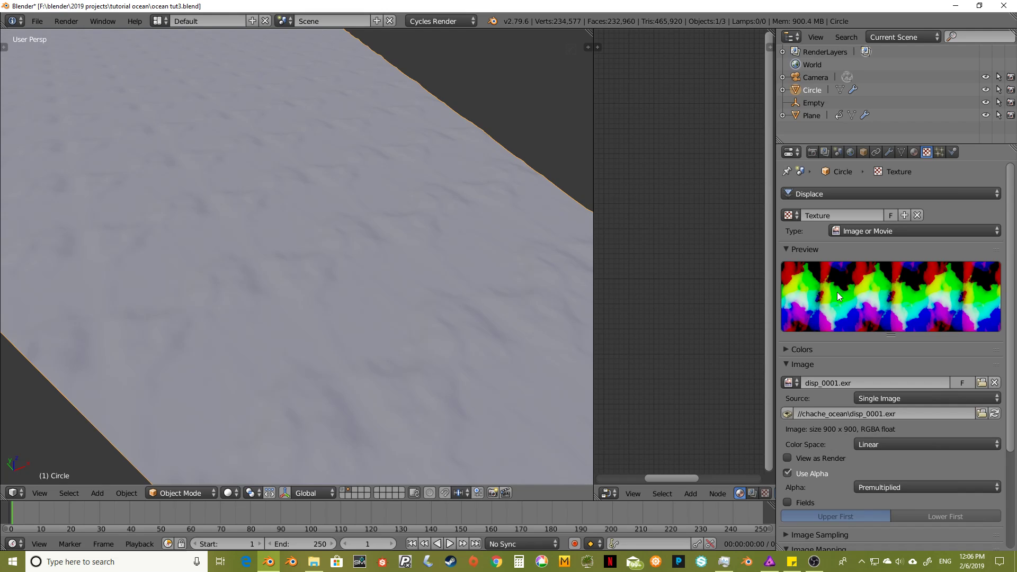
pyautogui.moveTo(562, 233); pyautogui.dragTo(476, 224, button='middle')
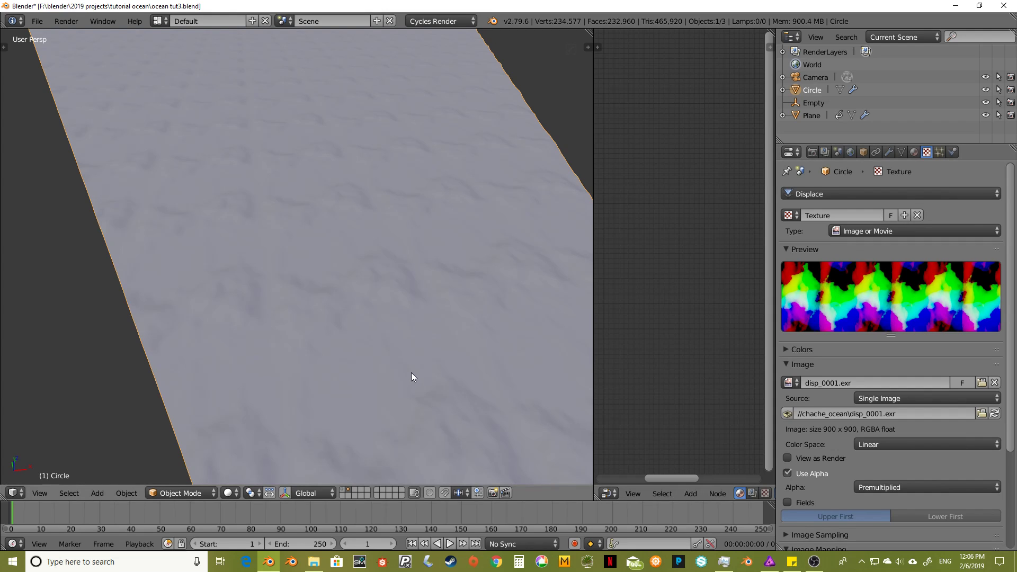
pyautogui.scroll(-3, 413, 372)
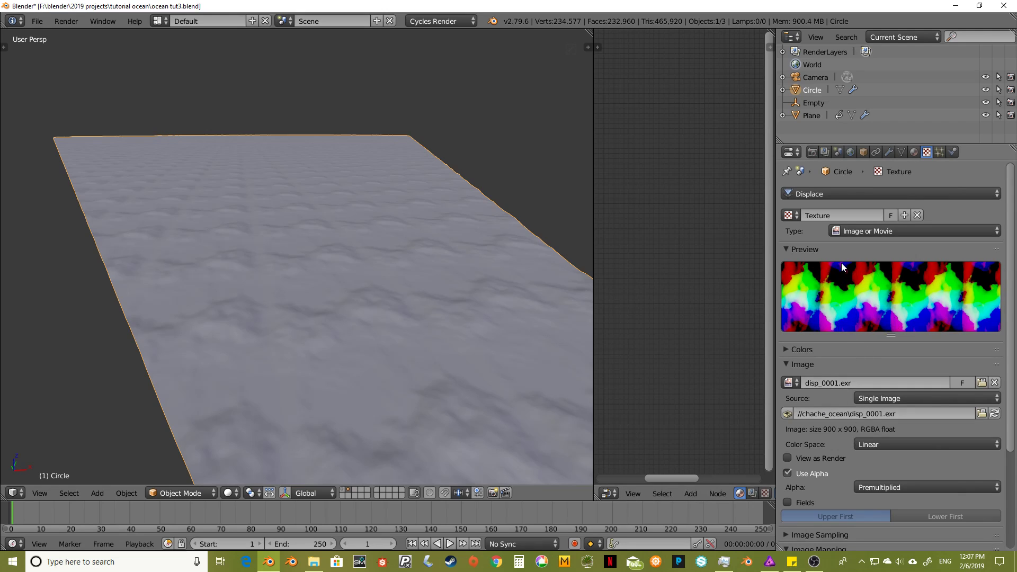
# - In the texture Colors panel, zero the red and blue RGB Multiply values, keeping green at 1
pyautogui.scroll(-5, 837, 364)
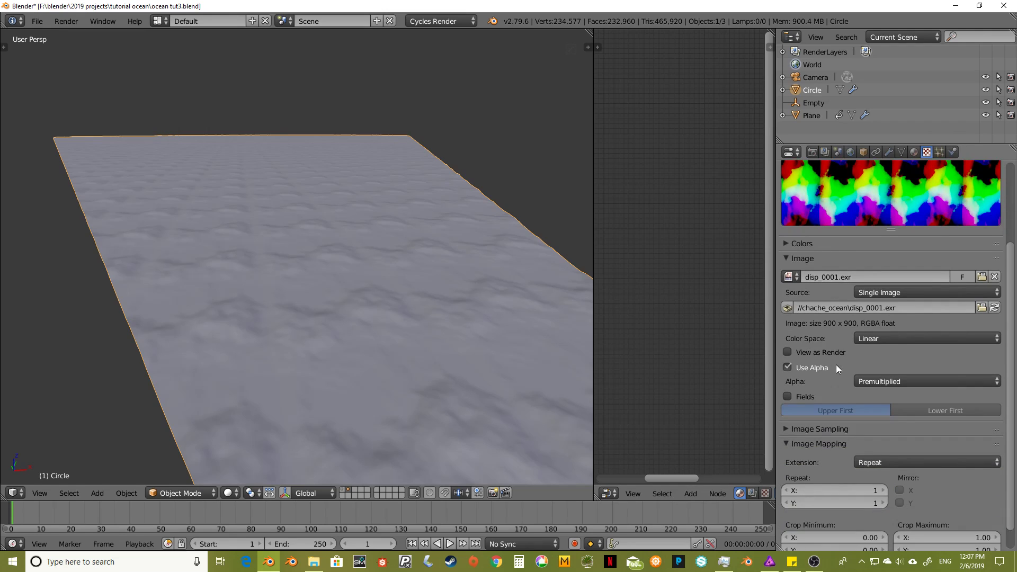
pyautogui.scroll(2, 836, 365)
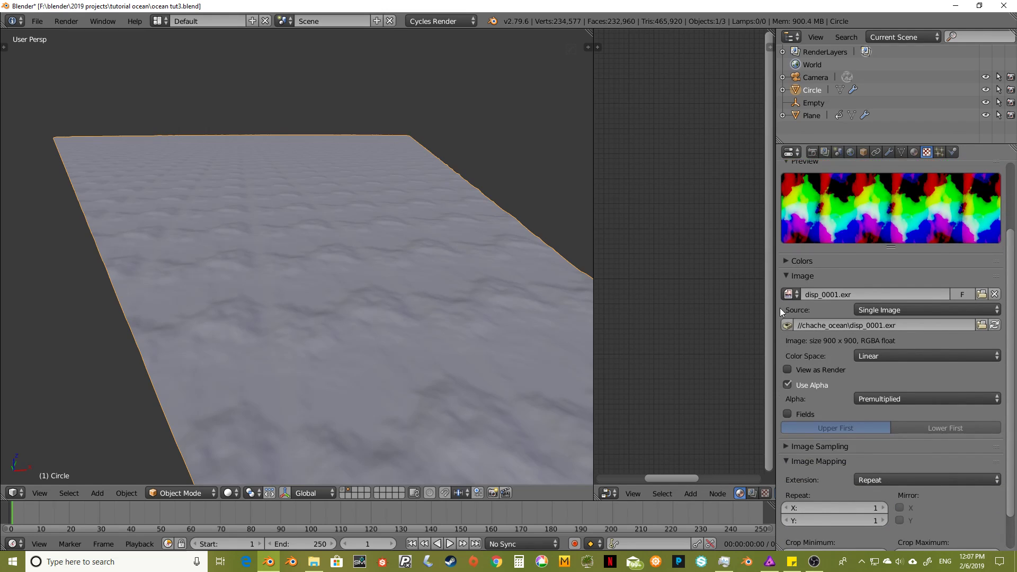
pyautogui.click(786, 260)
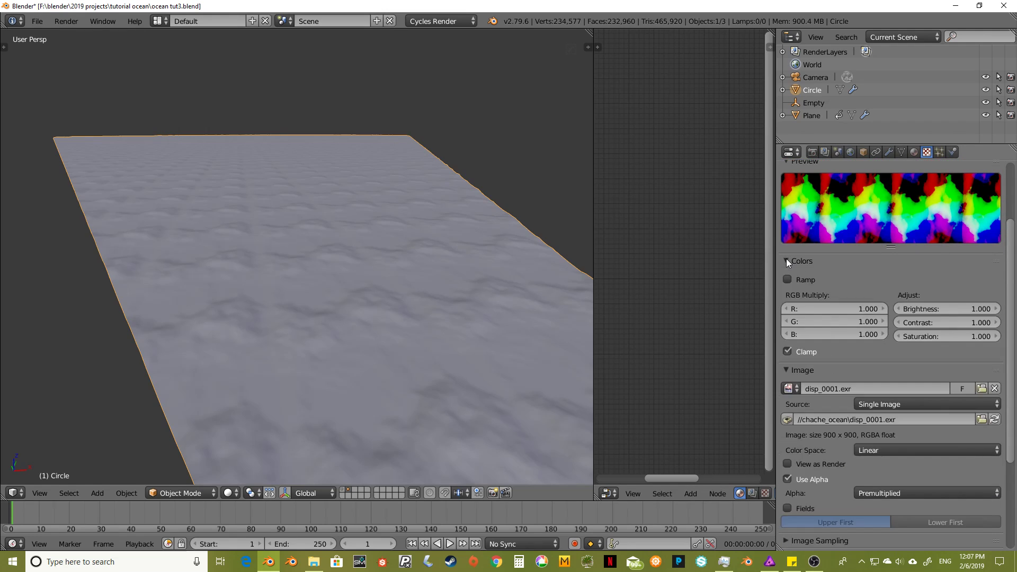
pyautogui.click(835, 310)
pyautogui.write('0')
pyautogui.press('Return')
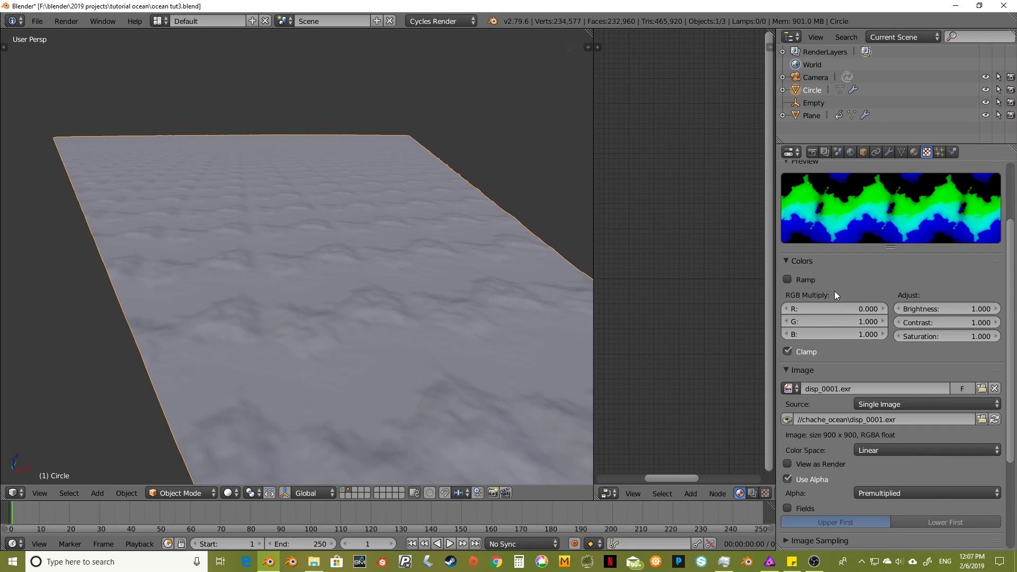
pyautogui.click(828, 334)
pyautogui.write('0')
pyautogui.press('Return')
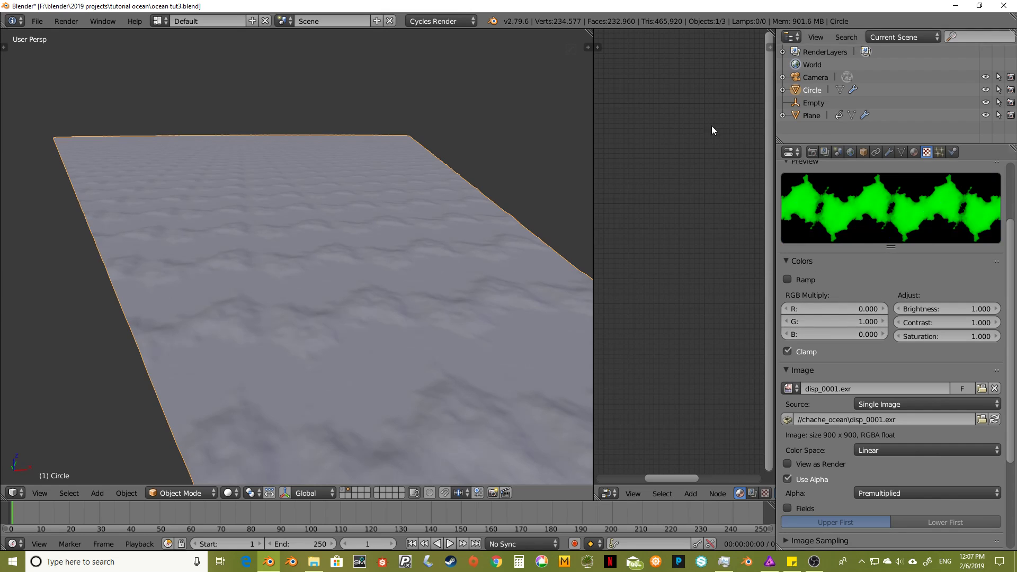
pyautogui.moveTo(480, 270); pyautogui.dragTo(548, 279, button='middle')
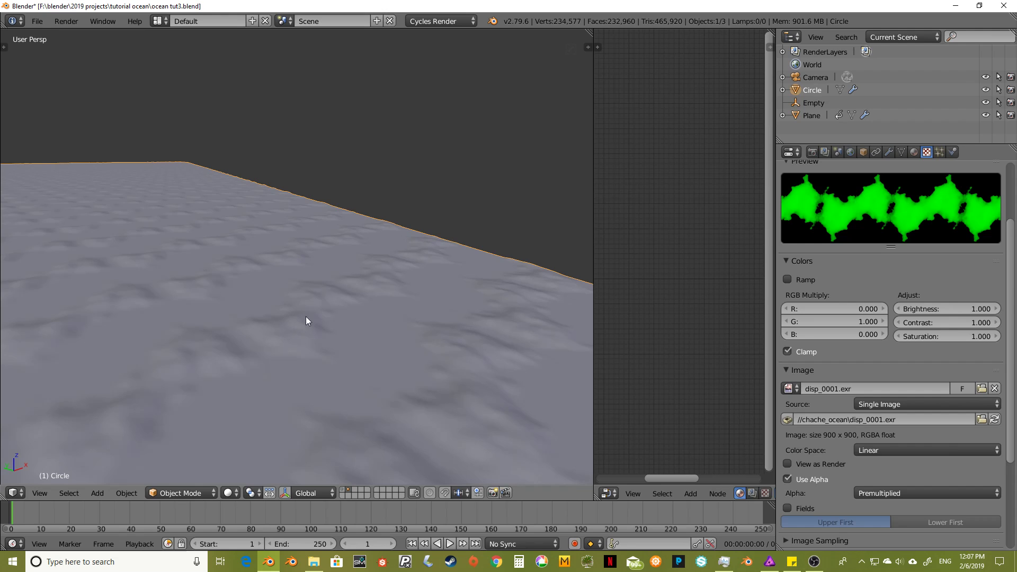
pyautogui.moveTo(354, 310); pyautogui.dragTo(401, 397, button='middle')
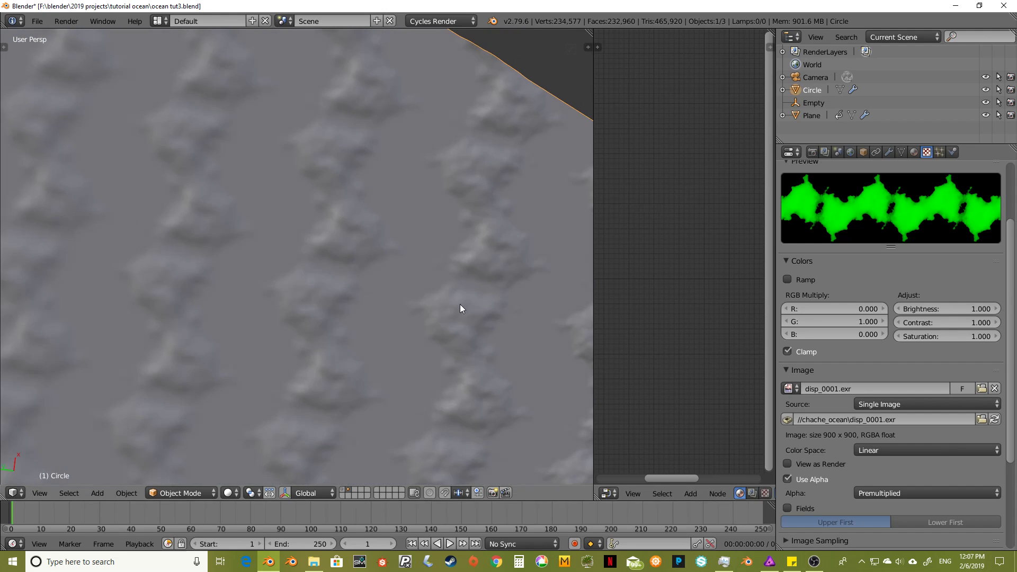
pyautogui.moveTo(460, 304); pyautogui.dragTo(461, 218, button='middle')
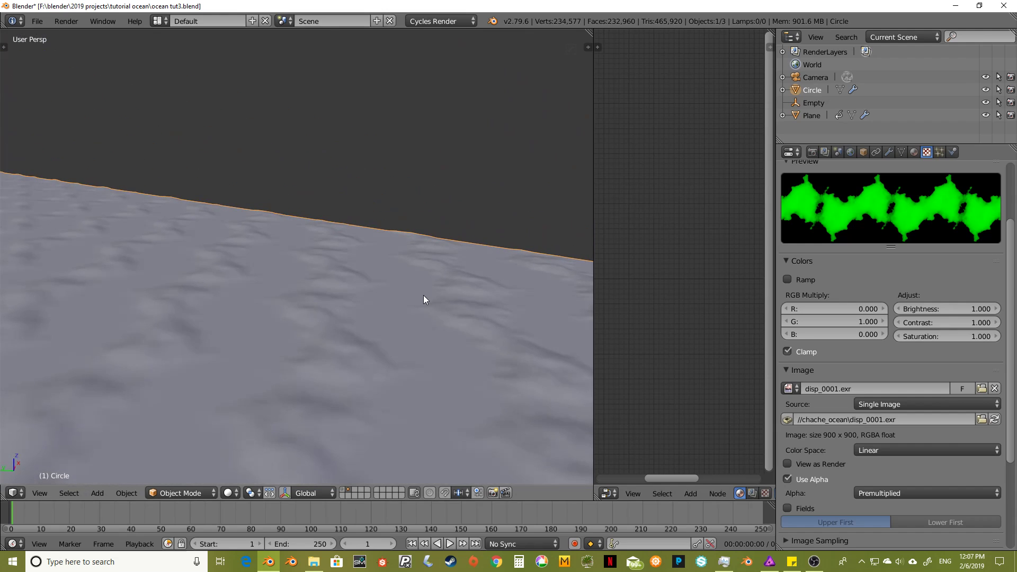
pyautogui.scroll(-2, 424, 300)
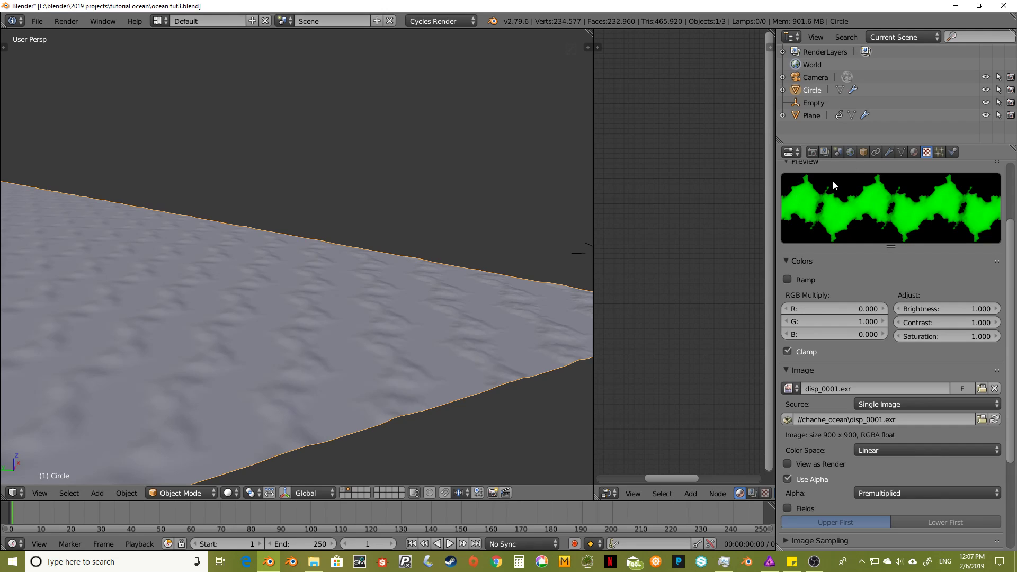
pyautogui.scroll(2, 504, 307)
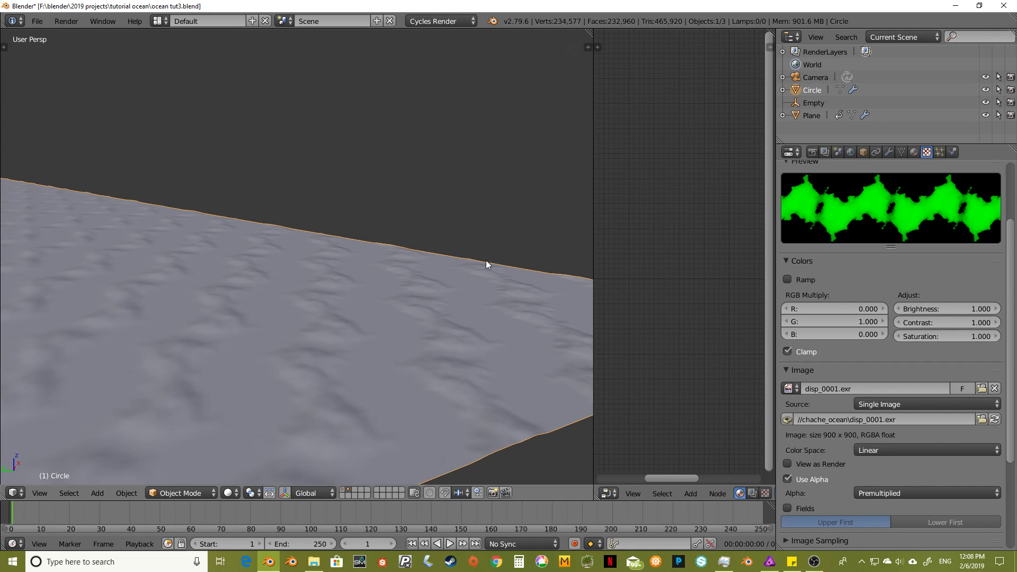
pyautogui.moveTo(486, 260); pyautogui.dragTo(462, 284, button='middle')
pyautogui.scroll(2, 519, 282)
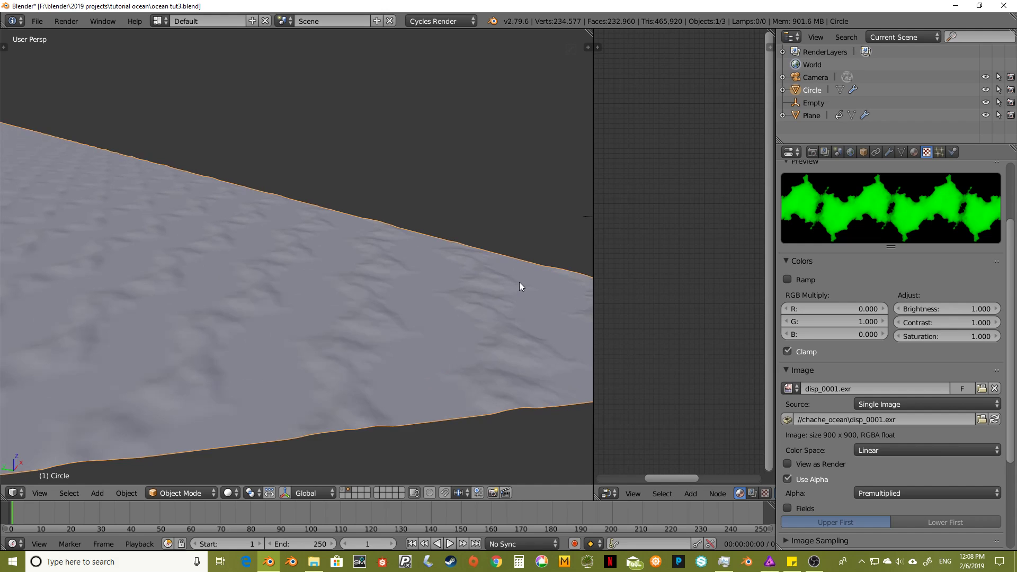
pyautogui.click(787, 354)
pyautogui.moveTo(586, 278); pyautogui.dragTo(519, 264, button='middle')
pyautogui.click(787, 352)
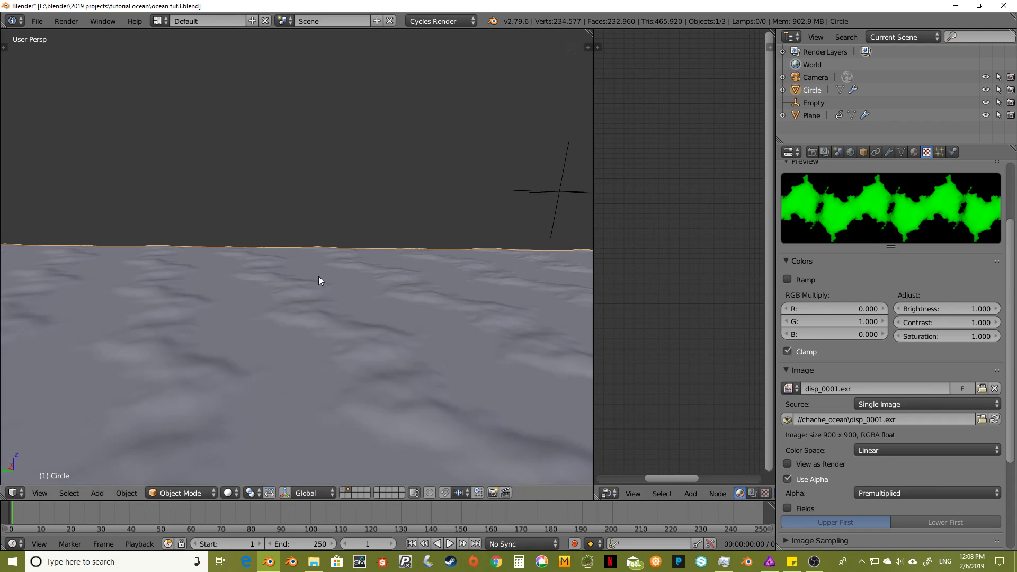
# - Turn off the texture's Clamp and set the Displace modifier Midlevel to 0.000
pyautogui.click(788, 351)
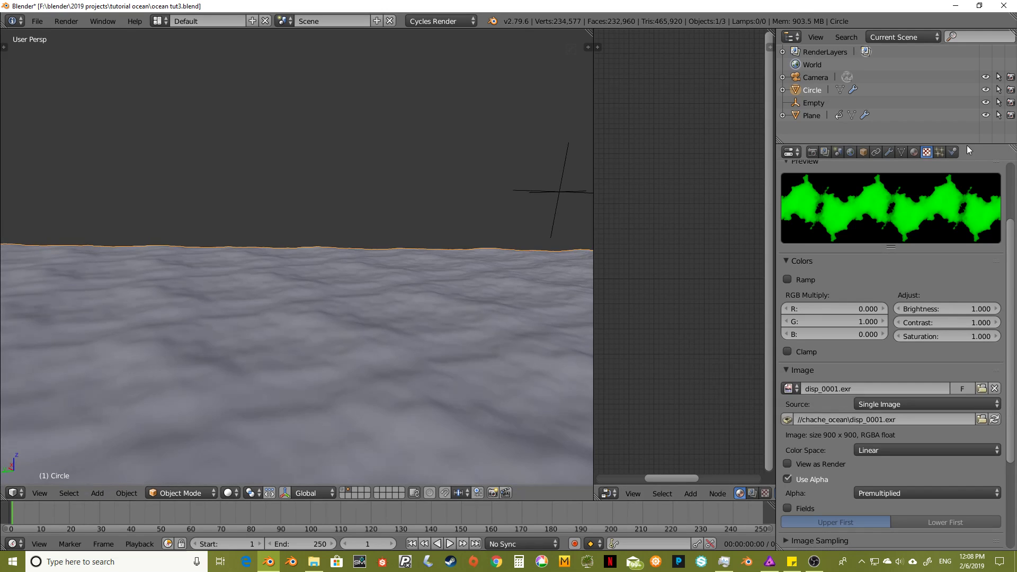
pyautogui.click(888, 153)
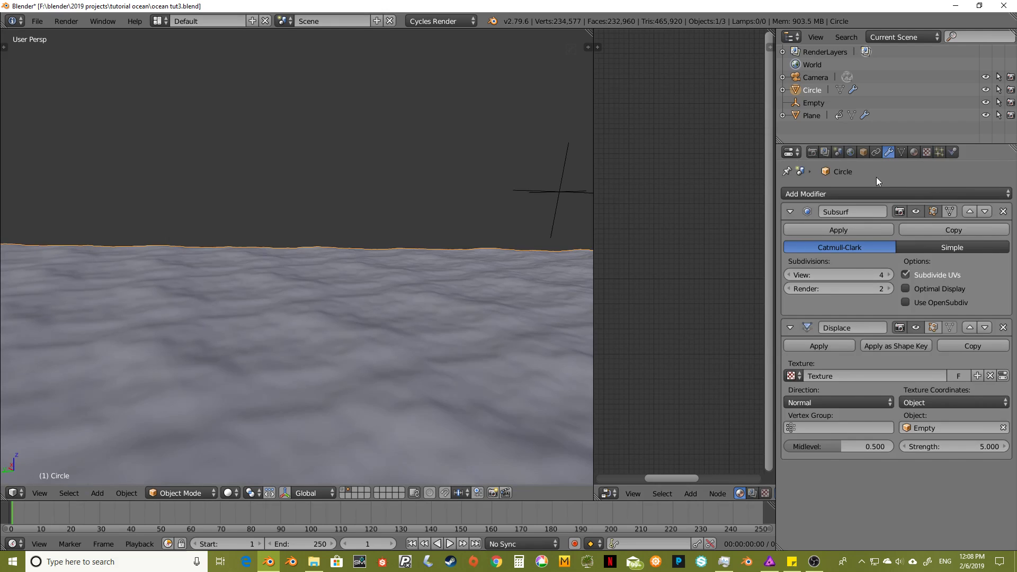
pyautogui.click(833, 445)
pyautogui.click(833, 445)
pyautogui.press('BackSpace')
pyautogui.press('BackSpace')
pyautogui.press('Return')
pyautogui.moveTo(178, 225); pyautogui.dragTo(202, 373, button='middle')
pyautogui.moveTo(337, 369); pyautogui.dragTo(328, 318, button='middle')
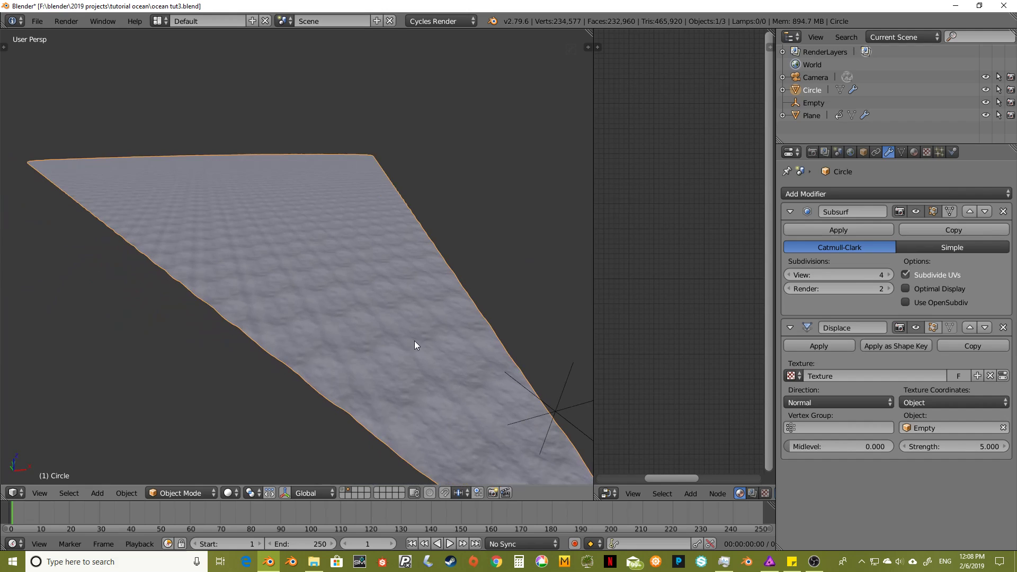
# - Change the displacement texture's Image Mapping Extension from Repeat to Clip
pyautogui.moveTo(414, 341); pyautogui.dragTo(343, 313, button='middle')
pyautogui.click(913, 153)
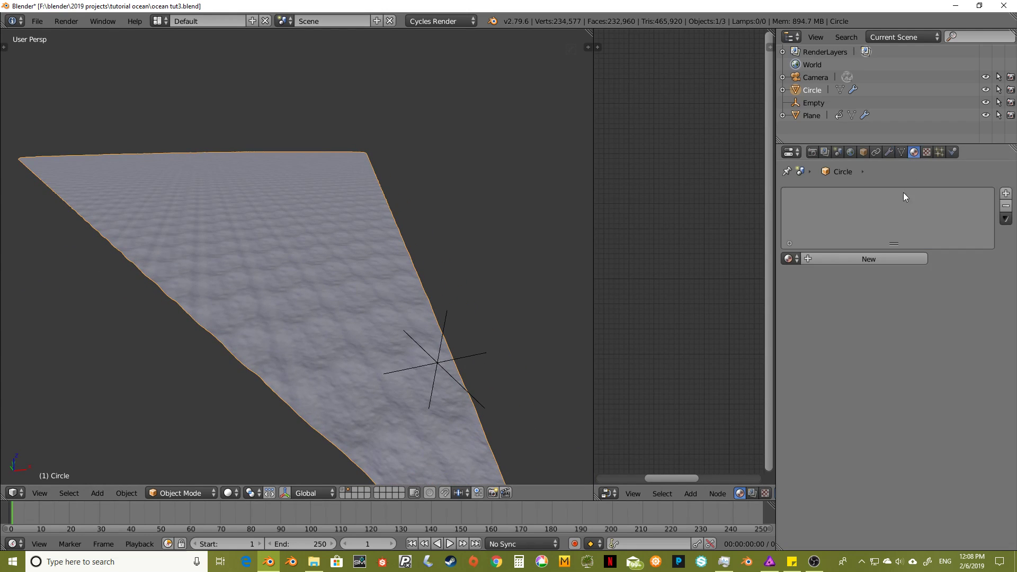
pyautogui.click(926, 152)
pyautogui.scroll(-5, 881, 379)
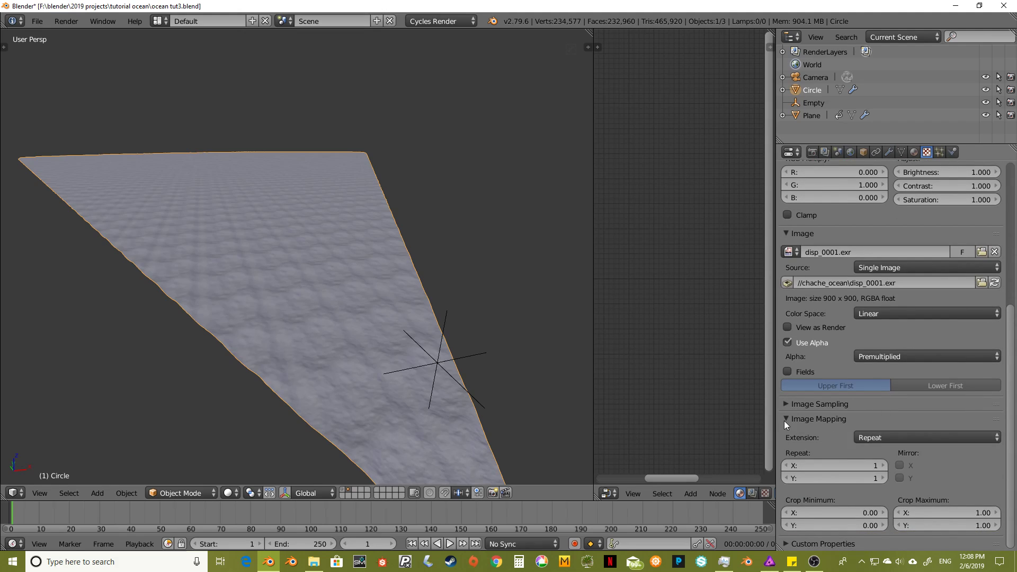
pyautogui.click(887, 439)
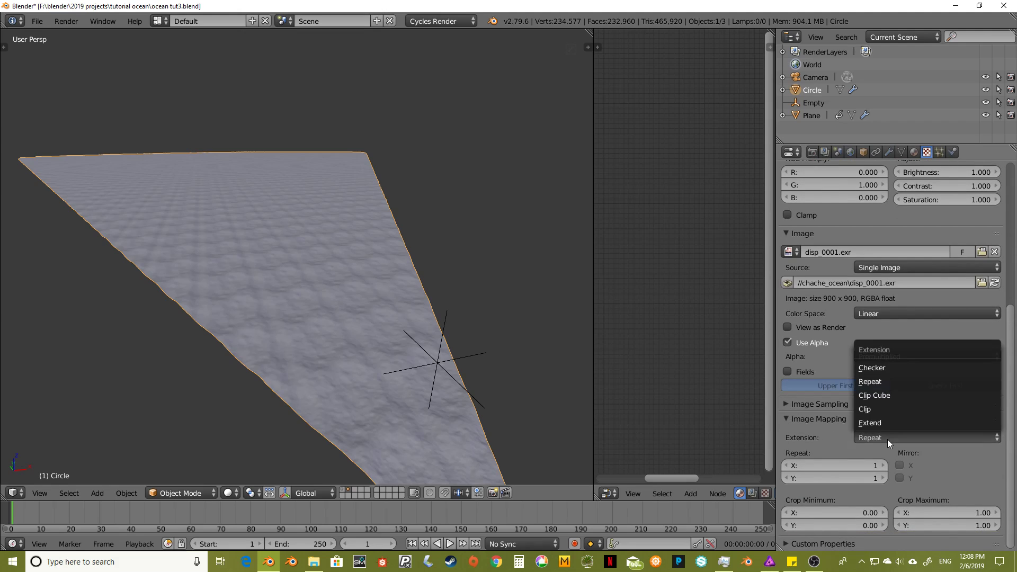
pyautogui.click(869, 409)
pyautogui.moveTo(410, 380); pyautogui.dragTo(349, 296, button='middle')
# - Orbit around the ocean square and return to the top-down view with Numpad 7
pyautogui.scroll(3, 359, 308)
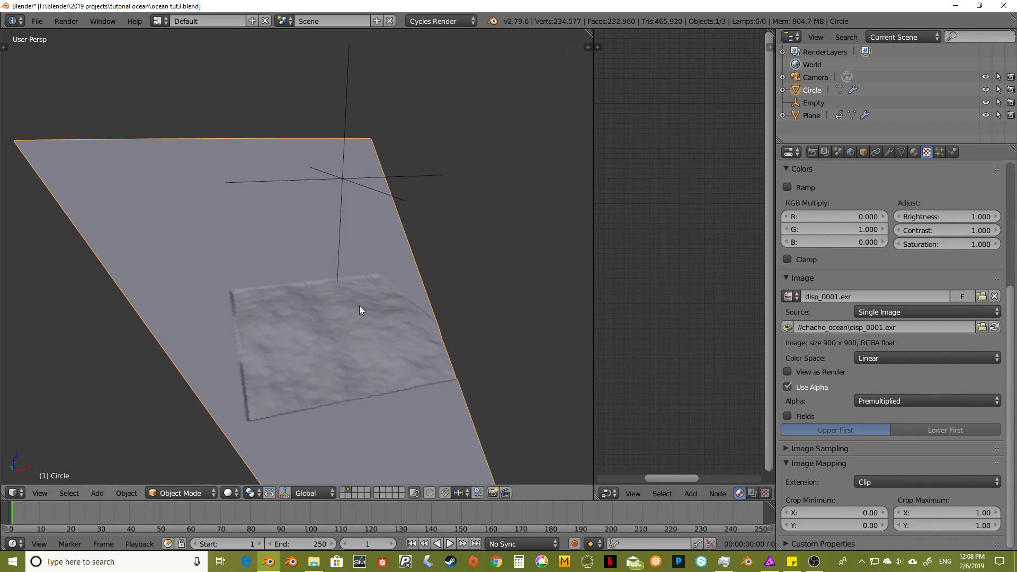
pyautogui.moveTo(359, 310); pyautogui.dragTo(317, 391, button='middle')
pyautogui.press('KP_7')
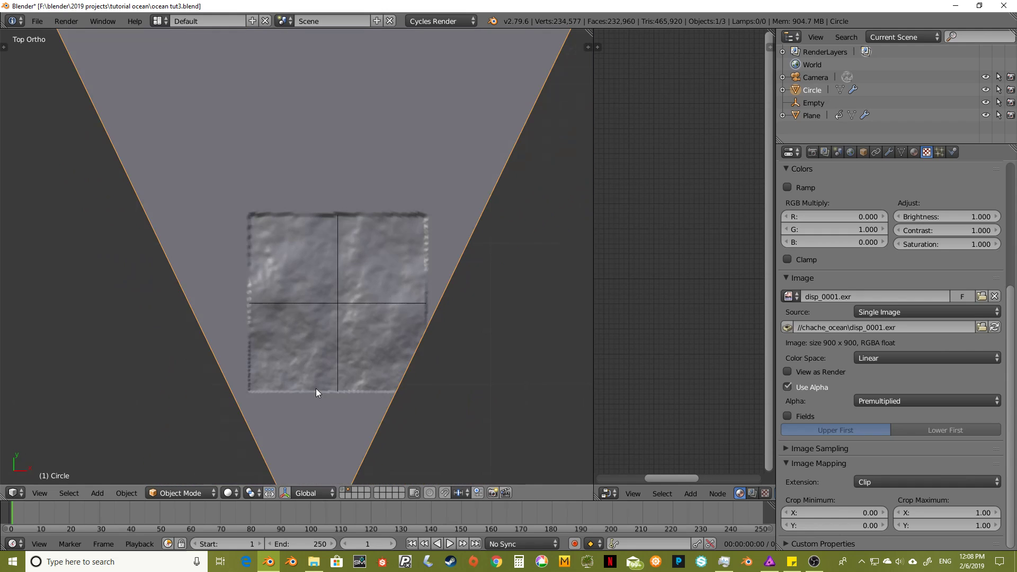
pyautogui.moveTo(350, 334); pyautogui.dragTo(353, 331, button='middle')
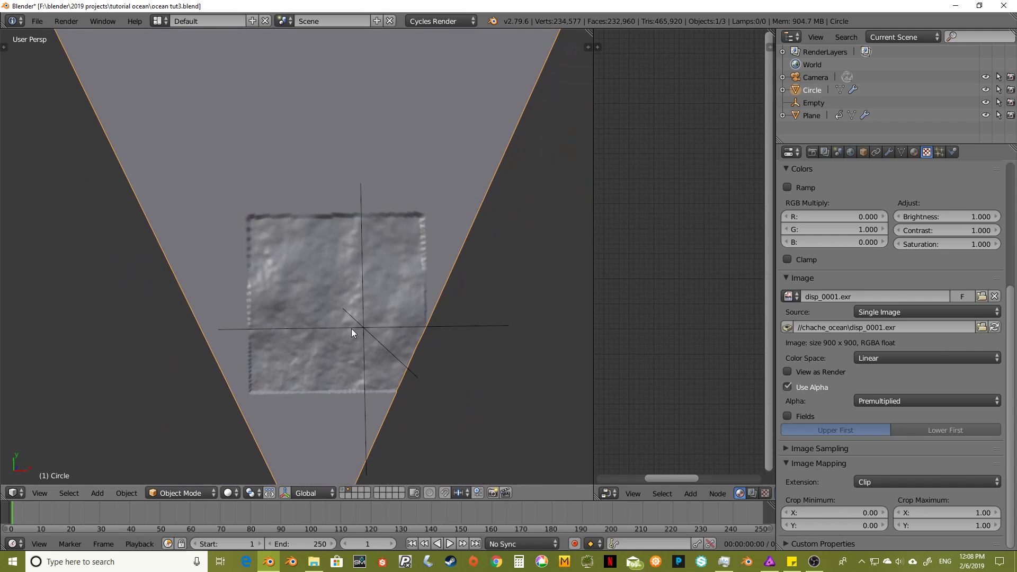
pyautogui.press('KP_7')
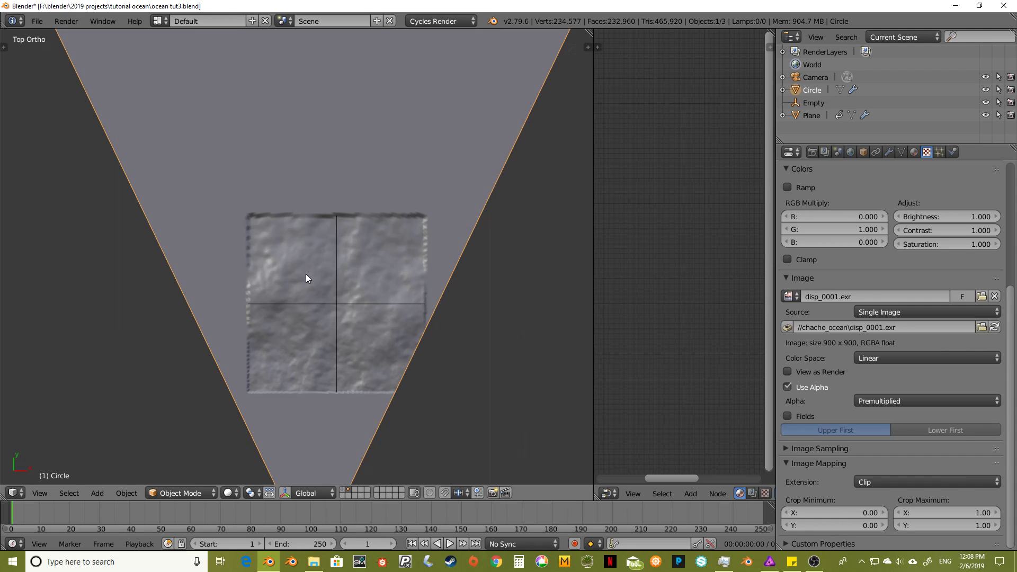
pyautogui.moveTo(306, 274); pyautogui.dragTo(429, 266, button='middle')
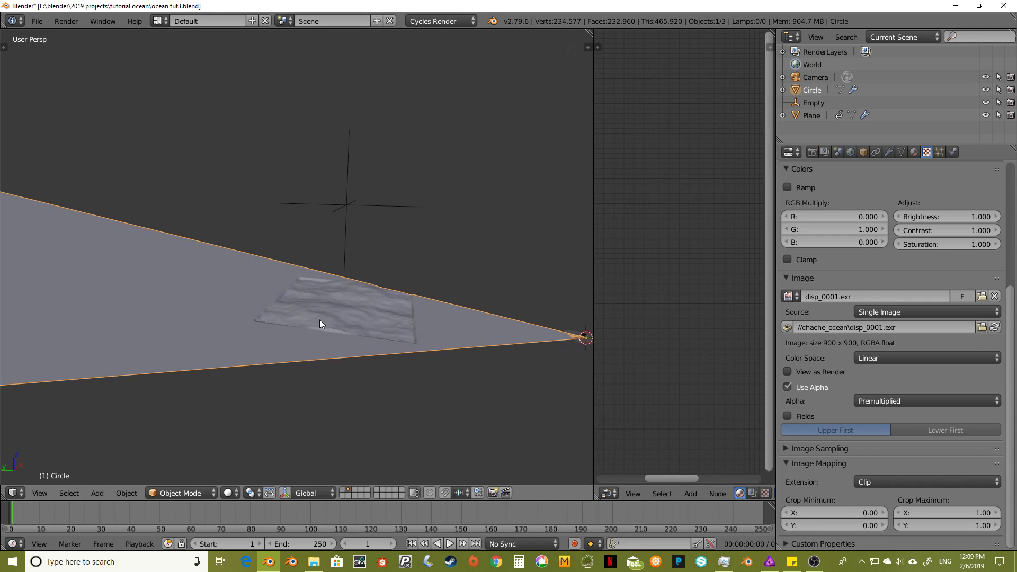
pyautogui.moveTo(407, 293); pyautogui.dragTo(278, 376, button='middle')
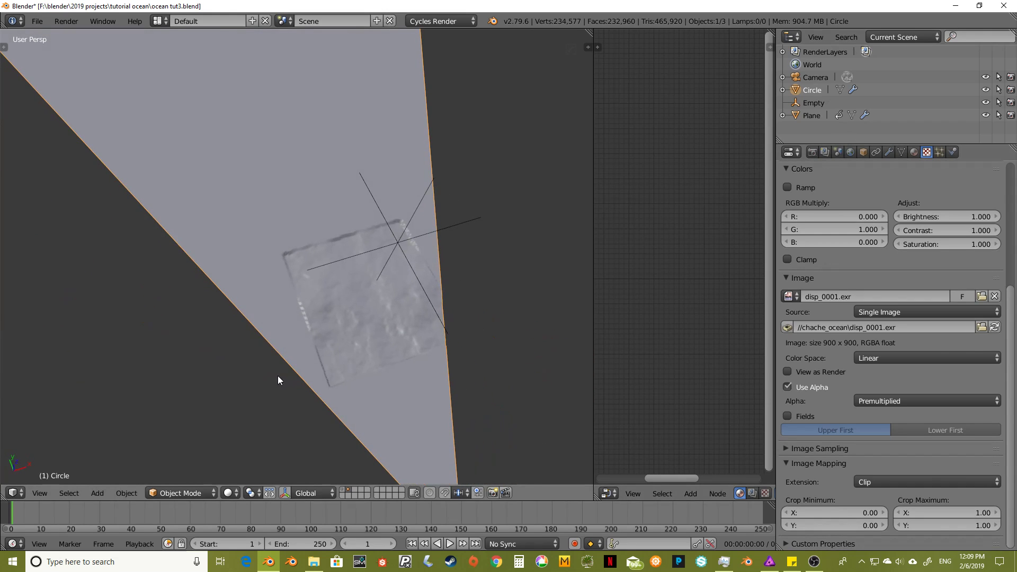
pyautogui.press('KP_7')
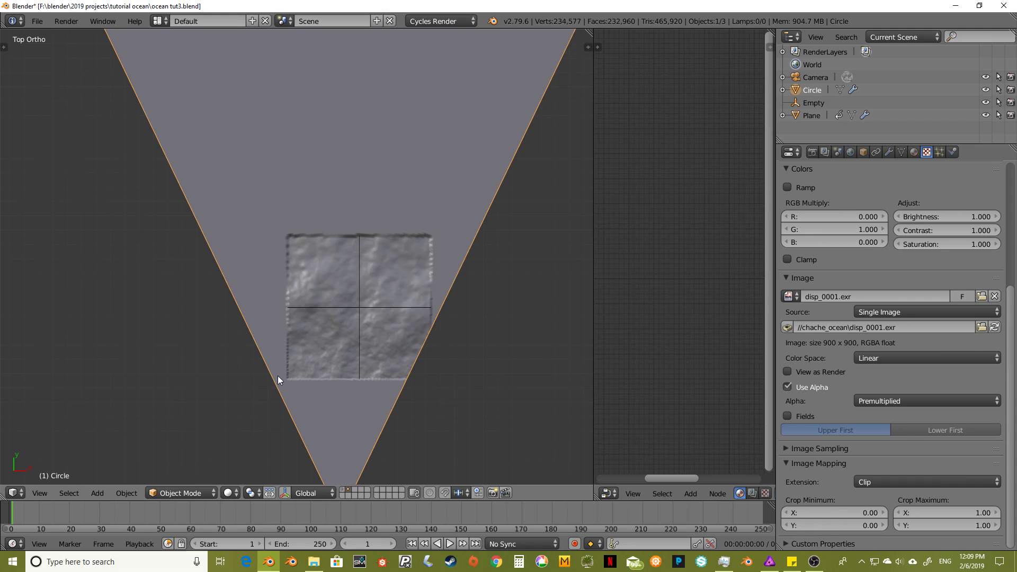
# - Tilt to an angled view and switch the viewport to Cycles rendered shading
pyautogui.moveTo(360, 328); pyautogui.dragTo(401, 336, button='middle')
pyautogui.moveTo(339, 204); pyautogui.dragTo(337, 257, button='middle')
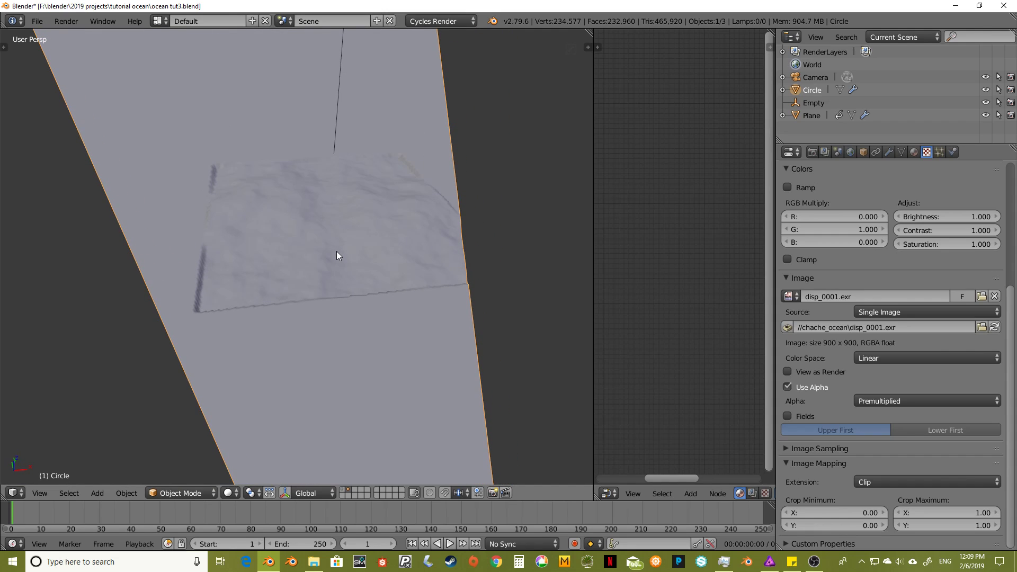
pyautogui.hotkey('shift', 'z')
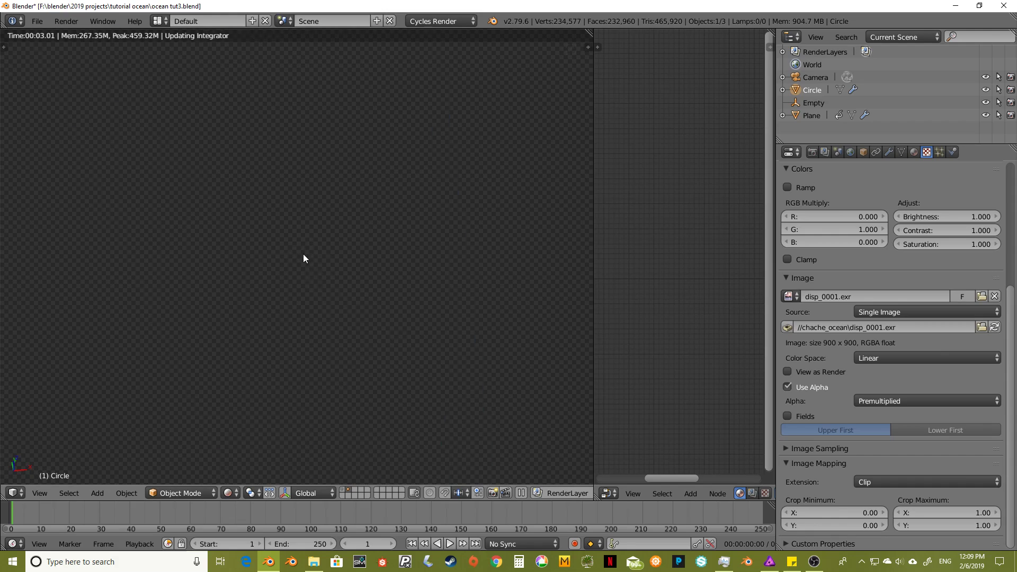
# - Assign the existing 'ocean' material to the Circle and view it in rendered shading
pyautogui.hotkey('shift', 'z')
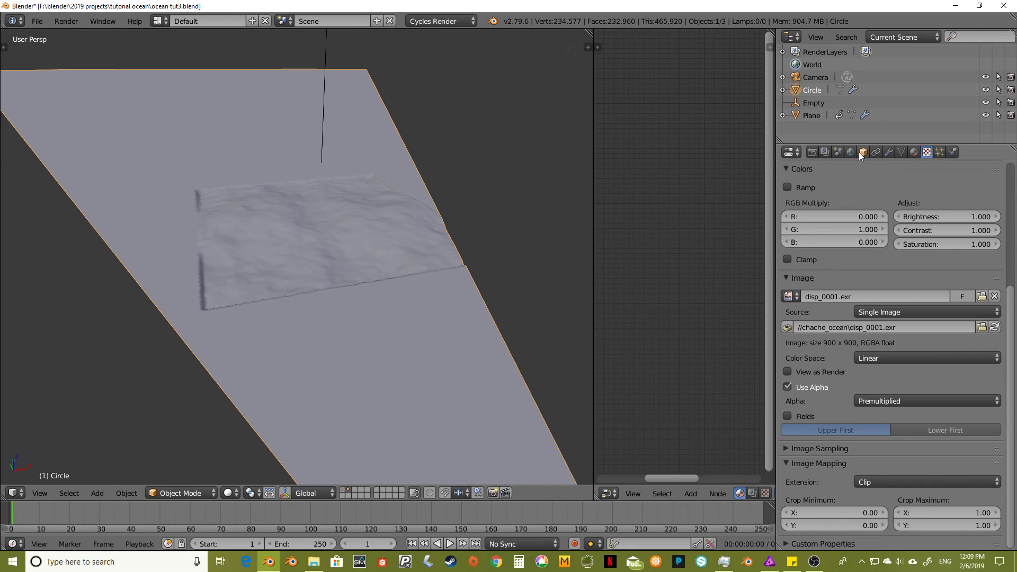
pyautogui.click(914, 152)
pyautogui.click(789, 258)
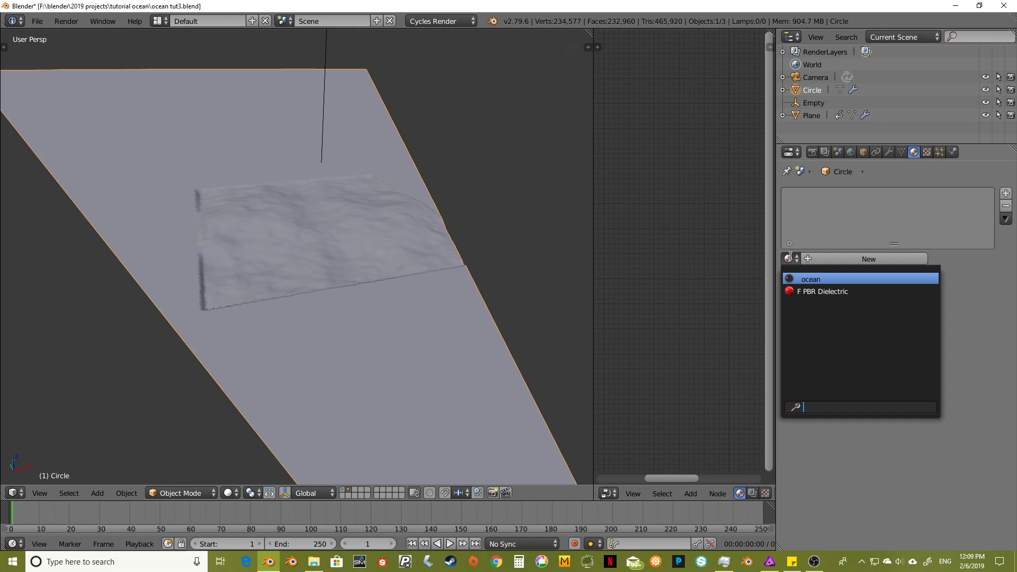
pyautogui.click(794, 280)
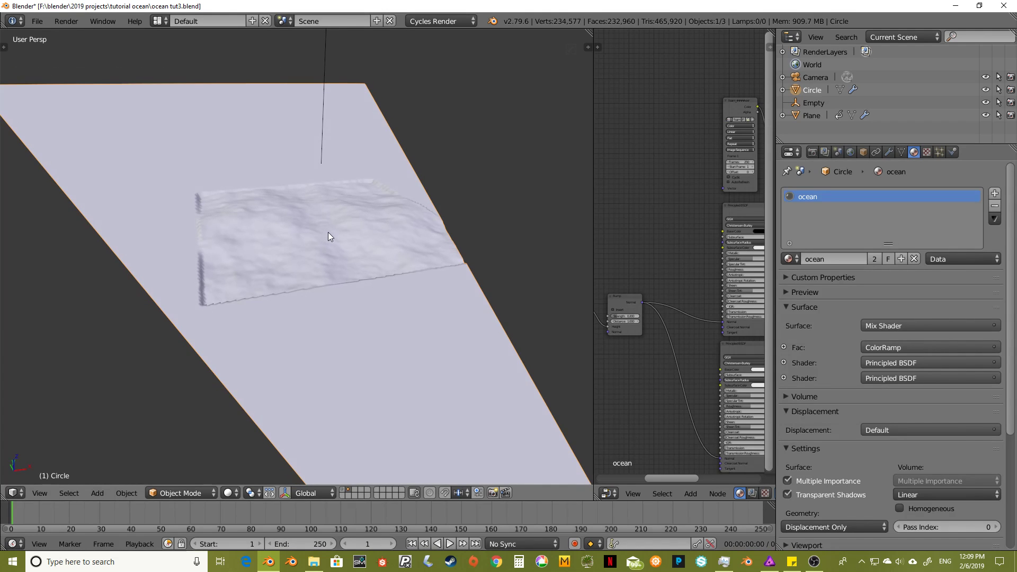
pyautogui.hotkey('shift', 'z')
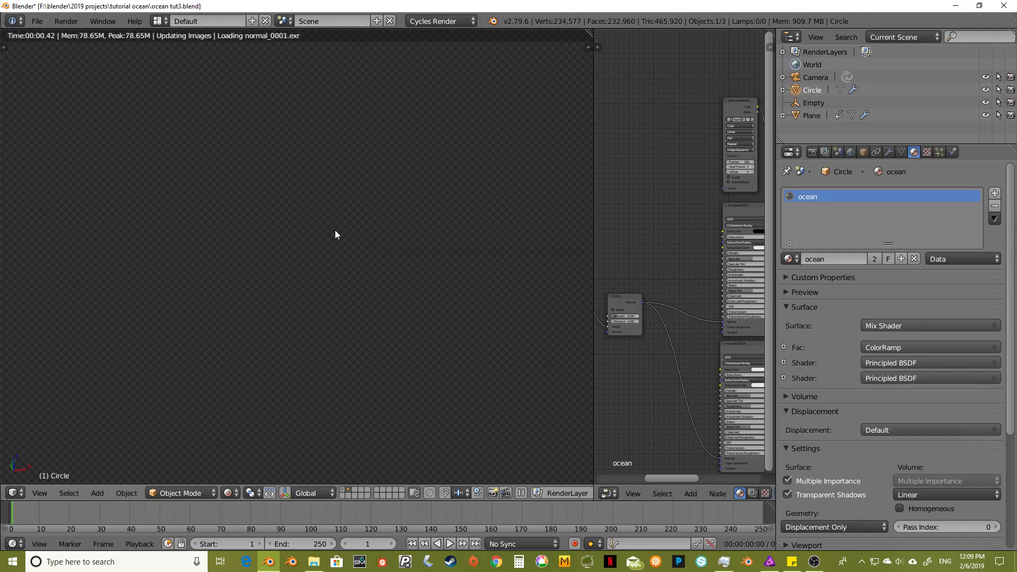
pyautogui.moveTo(337, 230)
pyautogui.mouseDown(button='middle')
pyautogui.moveTo(360, 290)
pyautogui.moveTo(399, 232)
pyautogui.moveTo(422, 220)
pyautogui.moveTo(334, 235)
pyautogui.mouseUp(button='middle')
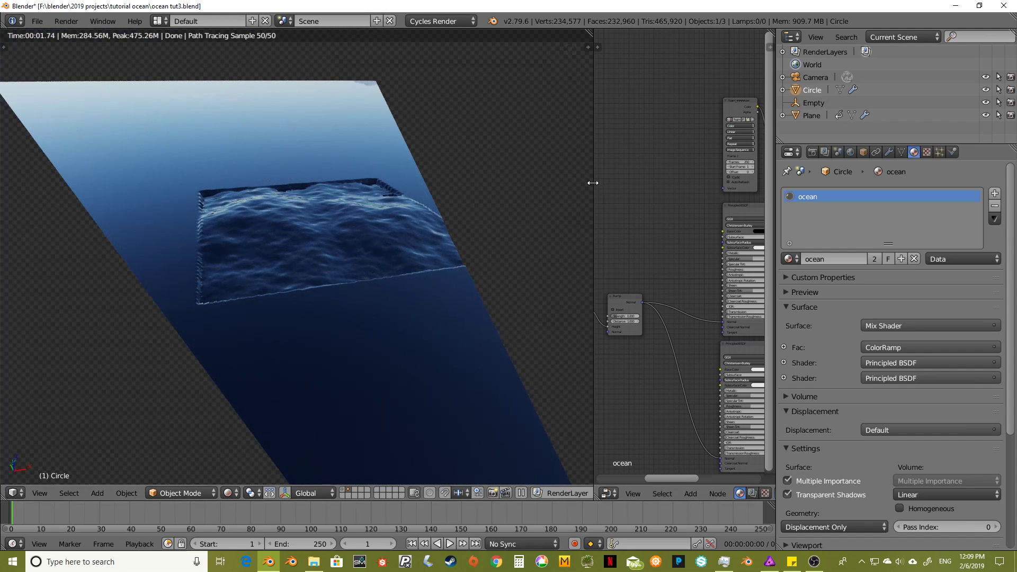
# - Add Texture Coordinate and Mapping nodes to the image texture, feeding Object coordinates instead of UV
pyautogui.moveTo(592, 181); pyautogui.dragTo(388, 181)
pyautogui.moveTo(591, 166); pyautogui.dragTo(547, 181, button='middle')
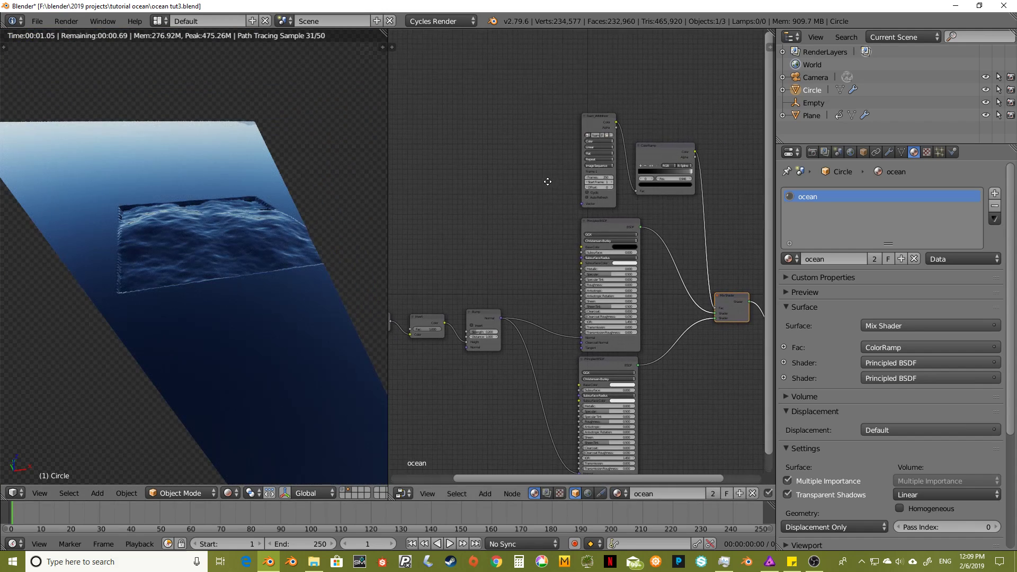
pyautogui.click(598, 117)
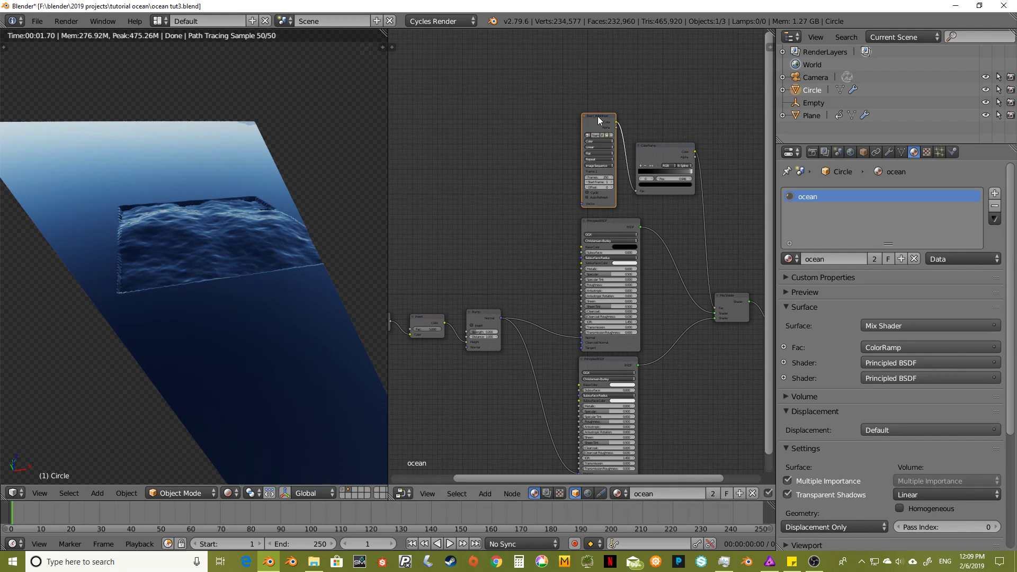
pyautogui.hotkey('ctrl', 't')
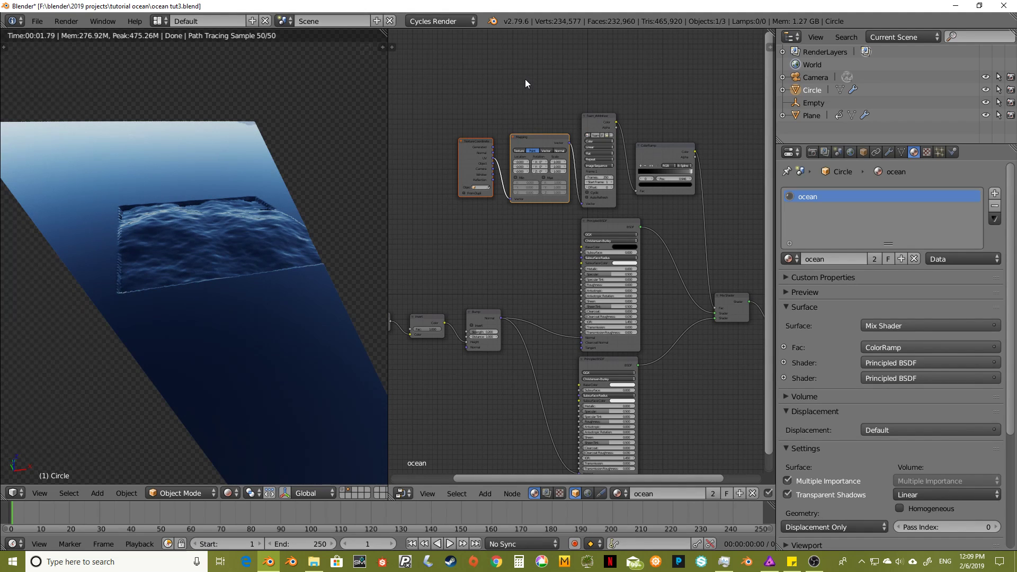
pyautogui.scroll(3, 526, 79)
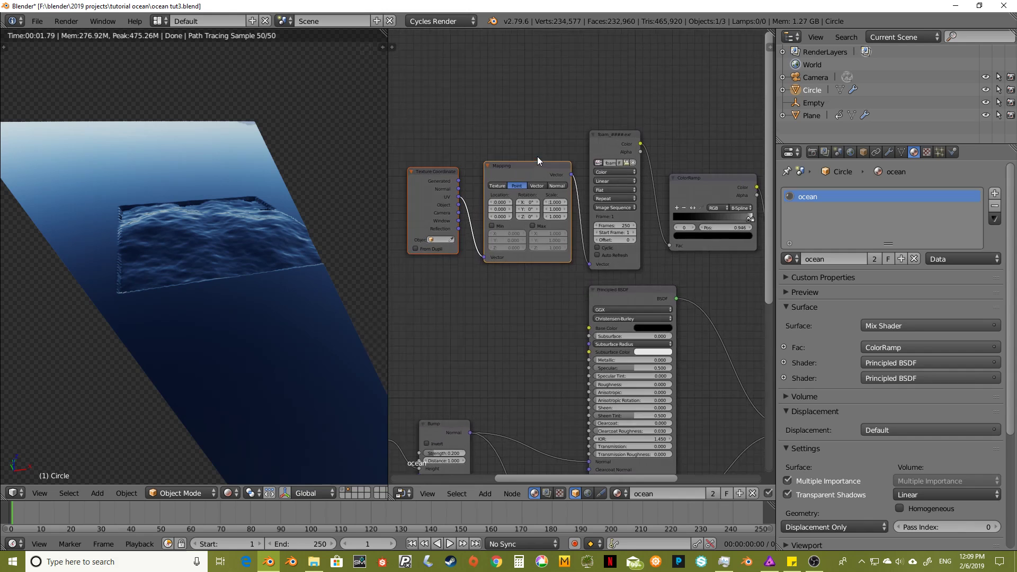
pyautogui.scroll(1, 537, 158)
pyautogui.moveTo(453, 212); pyautogui.dragTo(456, 215)
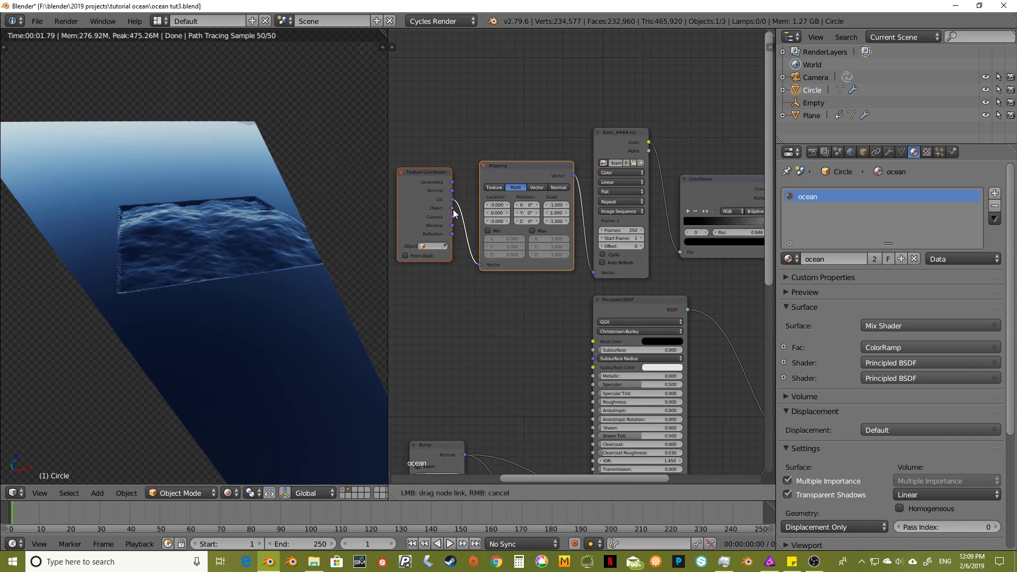
pyautogui.moveTo(471, 267); pyautogui.dragTo(483, 261)
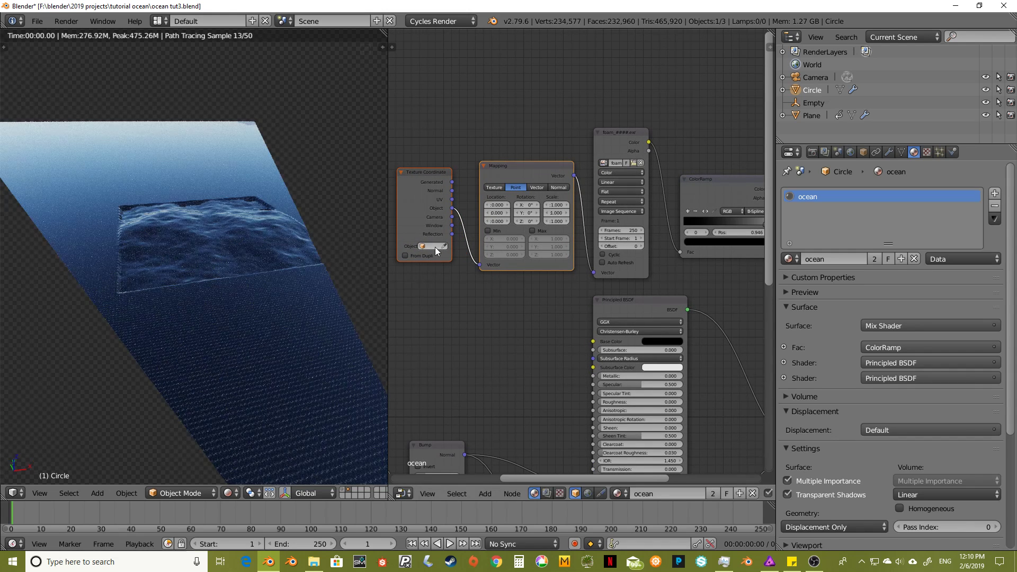
# - Set the coordinate object to Empty and the image extension to Clip
pyautogui.click(434, 247)
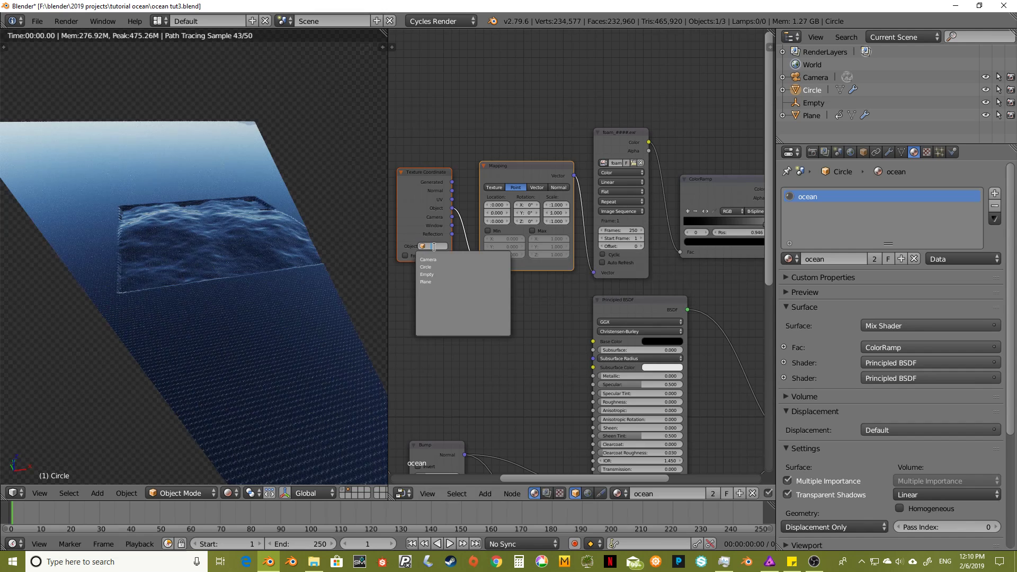
pyautogui.click(441, 275)
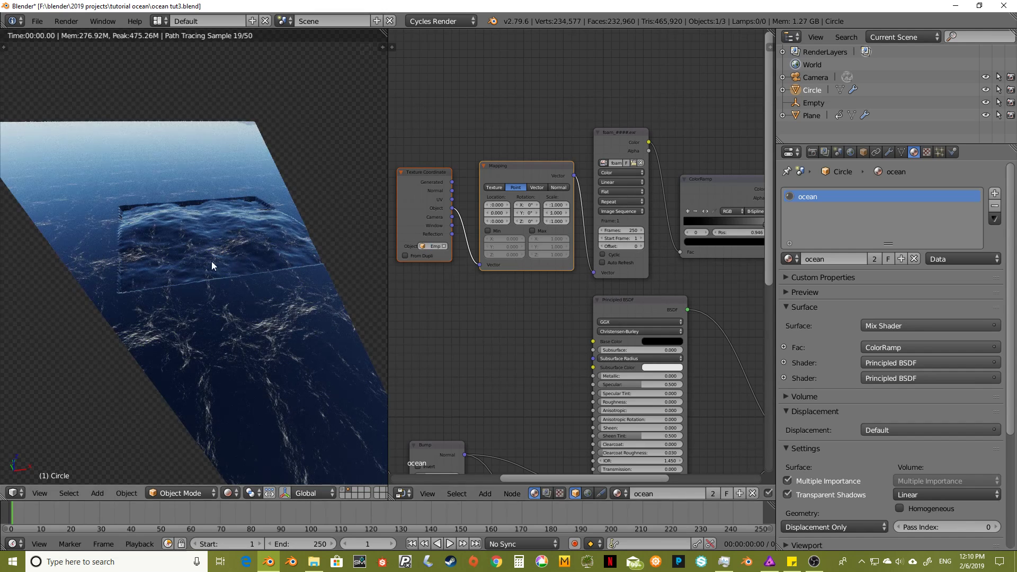
pyautogui.click(614, 202)
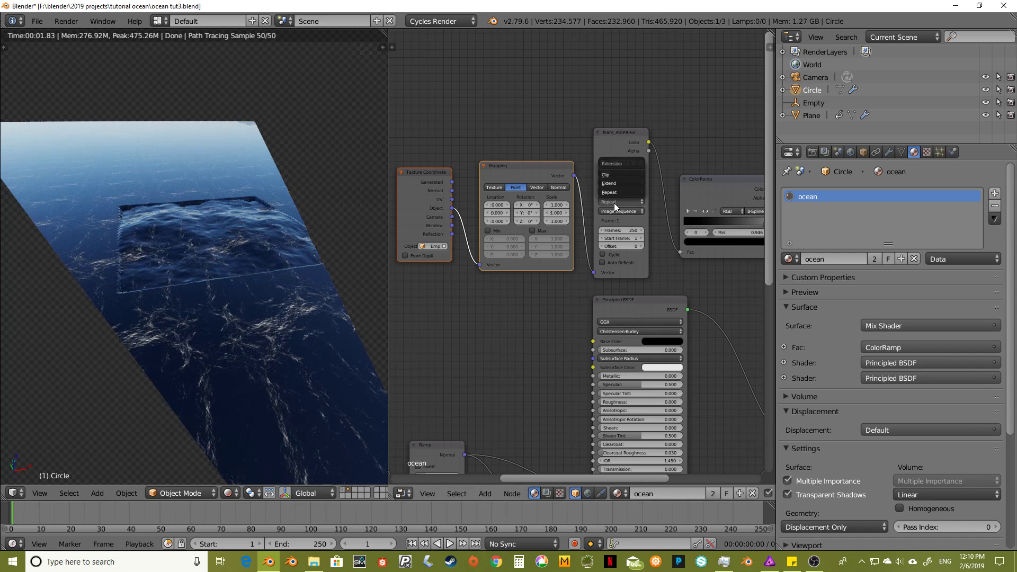
pyautogui.click(605, 175)
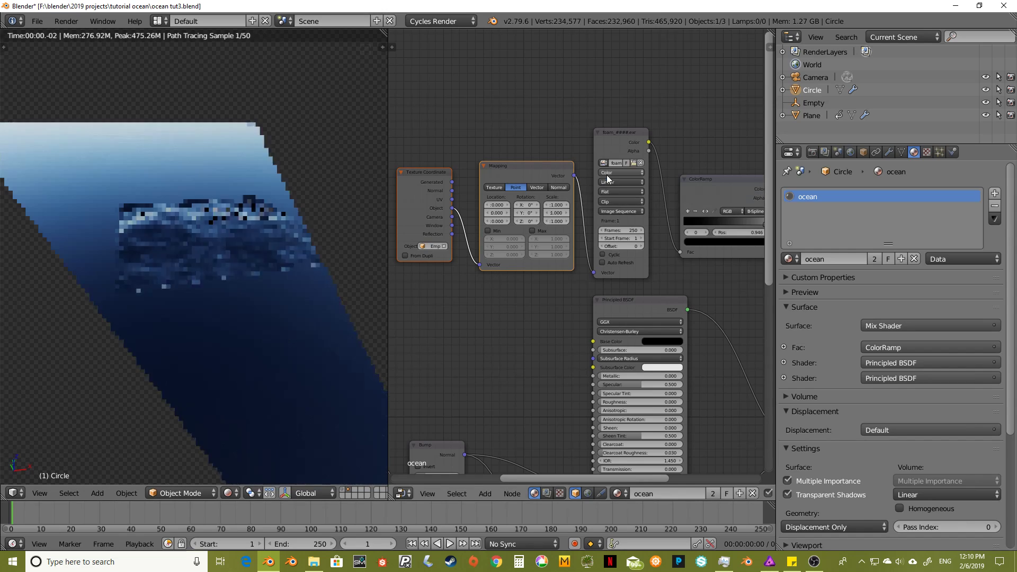
# - Set the Mapping node's X and Y scale to 0.500
pyautogui.moveTo(175, 212); pyautogui.dragTo(184, 264, button='middle')
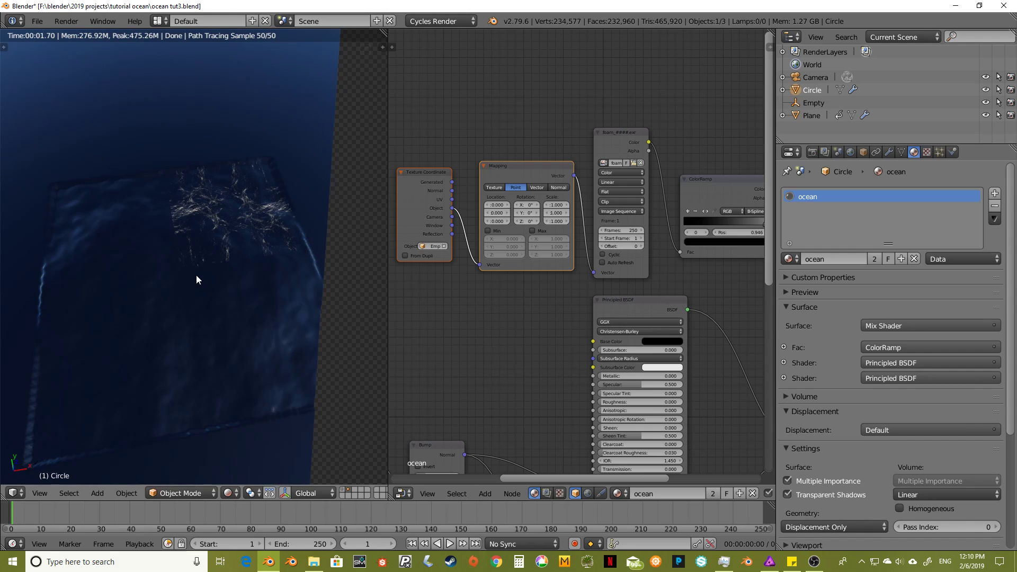
pyautogui.moveTo(211, 250); pyautogui.dragTo(218, 230, button='middle')
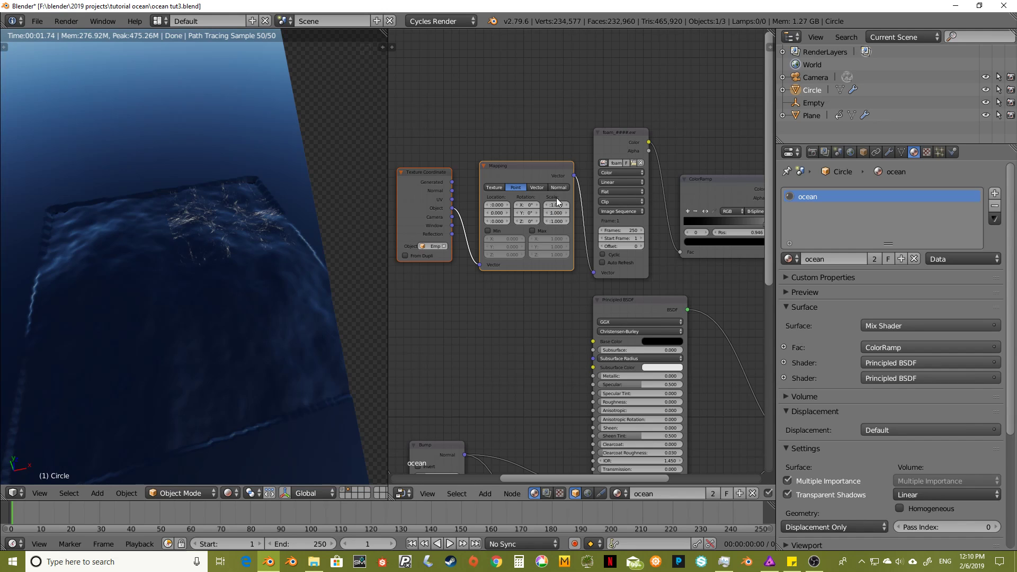
pyautogui.moveTo(557, 202); pyautogui.dragTo(556, 222)
pyautogui.moveTo(557, 209); pyautogui.dragTo(554, 205)
pyautogui.press('Return')
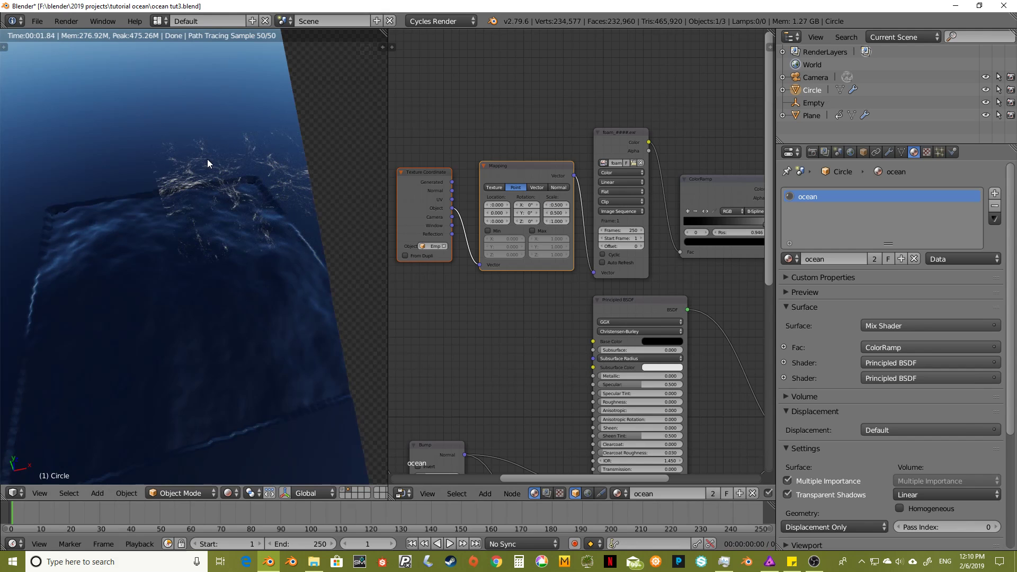
pyautogui.moveTo(208, 159)
pyautogui.mouseDown(button='middle')
pyautogui.moveTo(256, 119)
pyautogui.moveTo(213, 157)
pyautogui.mouseUp(button='middle')
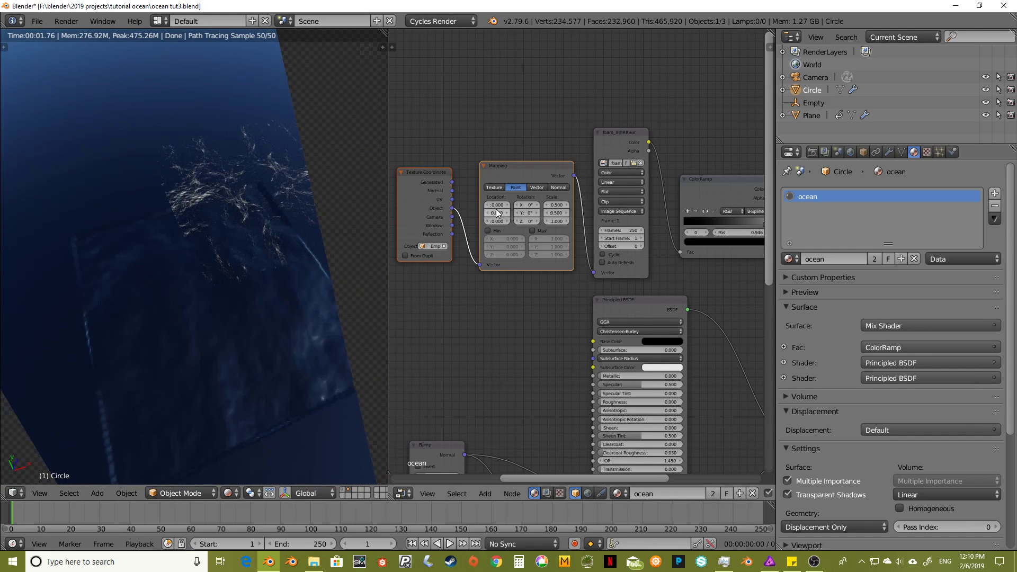
# - Set the Mapping node's X and Y location to 0.500
pyautogui.moveTo(498, 207); pyautogui.dragTo(496, 213)
pyautogui.write('.5')
pyautogui.press('Return')
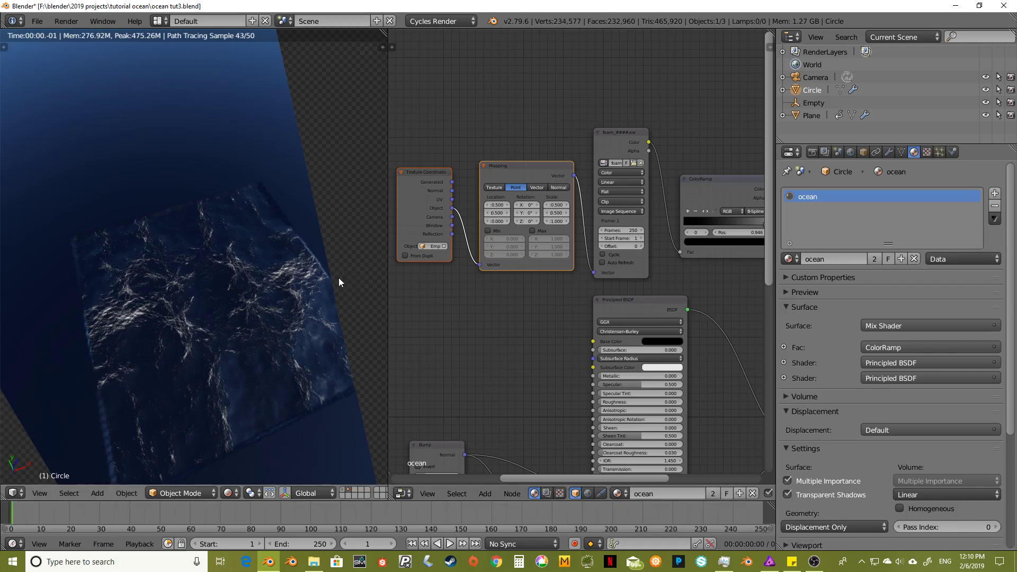
pyautogui.moveTo(333, 279); pyautogui.dragTo(280, 299, button='middle')
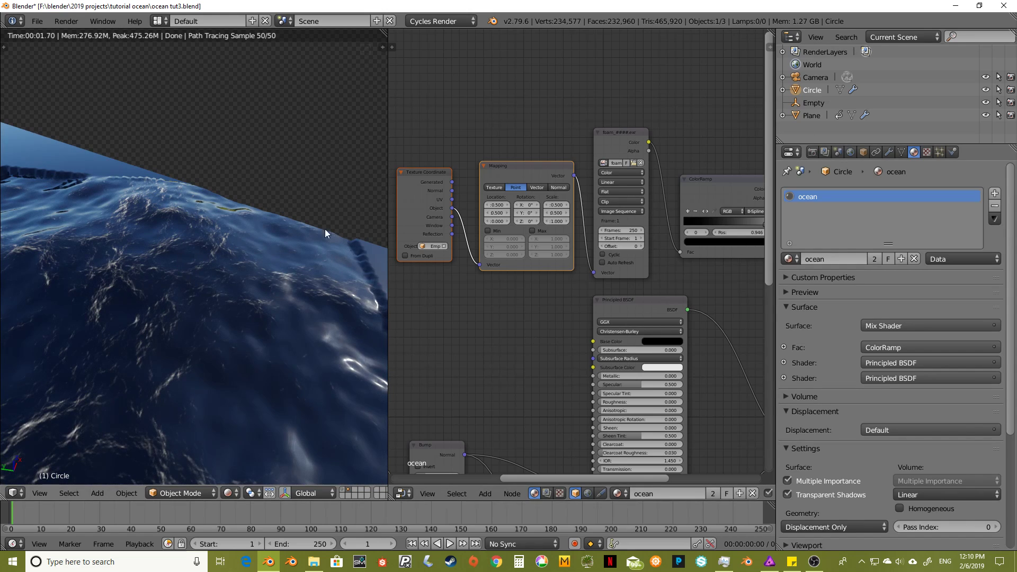
# - Raise the Circle's Subsurf viewport subdivisions from 4 to 5
pyautogui.click(889, 152)
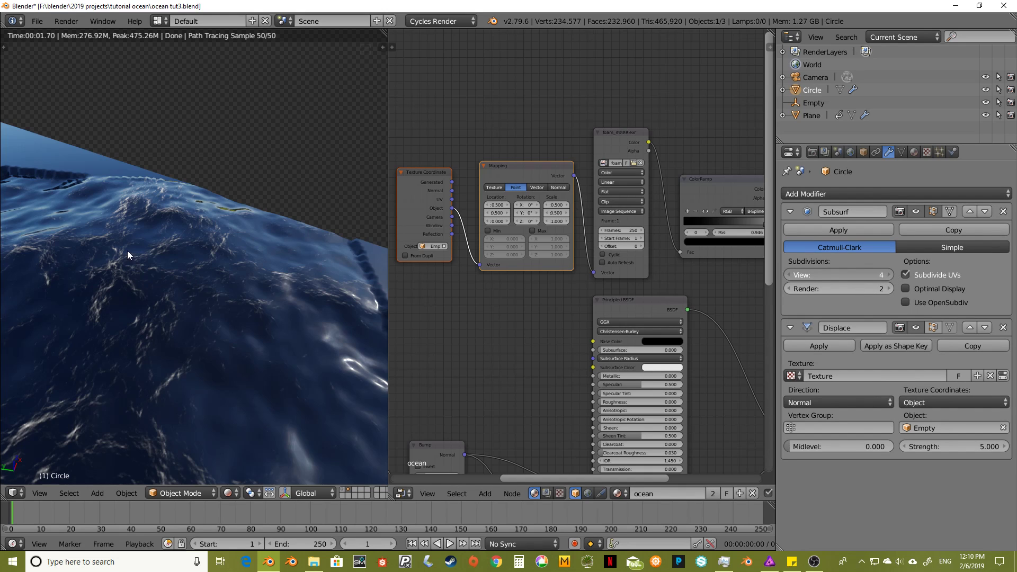
pyautogui.hotkey('ctrl', '5')
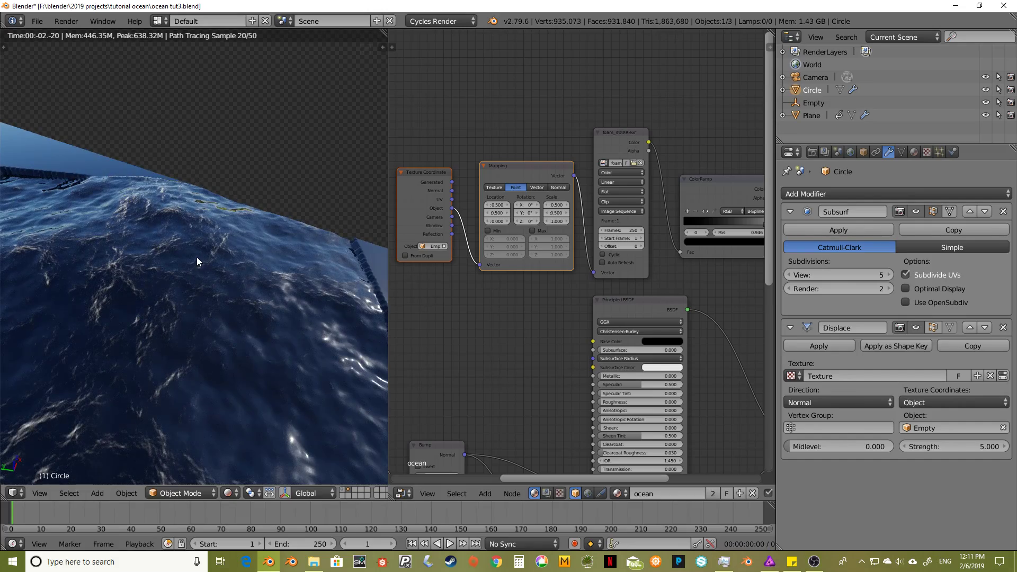
pyautogui.moveTo(197, 257)
pyautogui.mouseDown(button='middle')
pyautogui.moveTo(224, 233)
pyautogui.moveTo(185, 276)
pyautogui.moveTo(136, 244)
pyautogui.moveTo(130, 250)
pyautogui.mouseUp(button='middle')
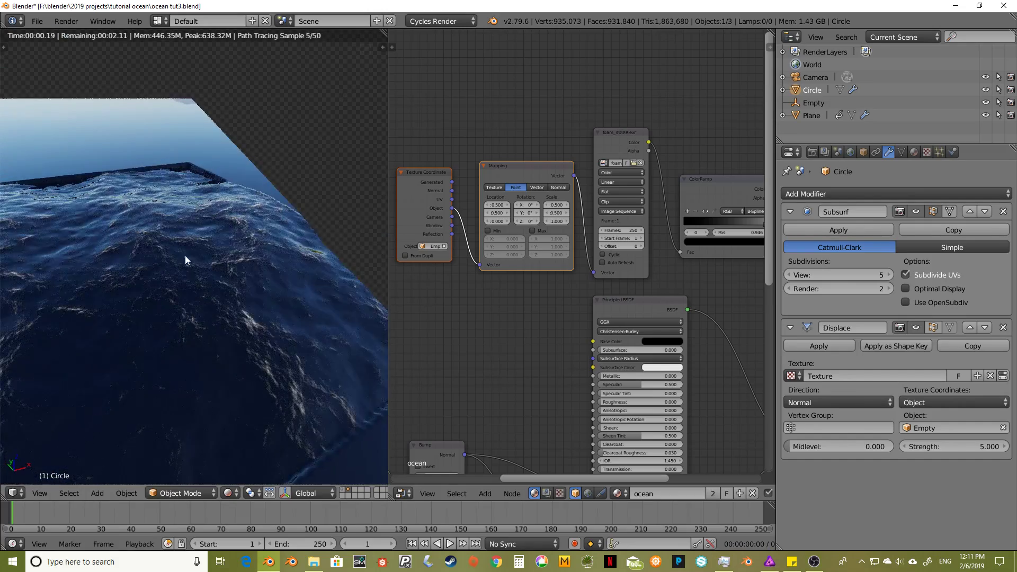
# - Move the foam ColorRamp white stop to 0.954 for sparser foam
pyautogui.moveTo(732, 265); pyautogui.dragTo(615, 291, button='middle')
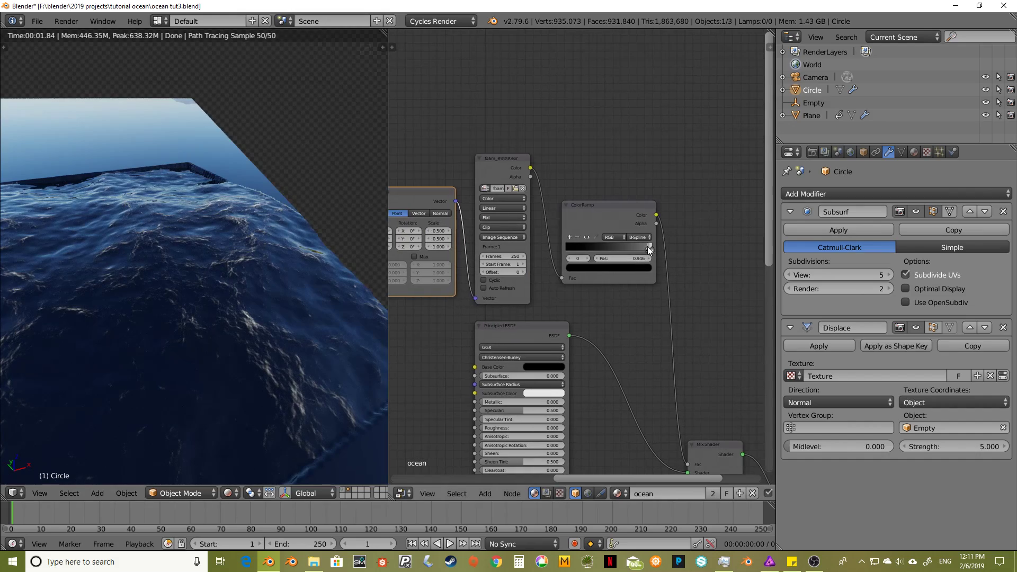
pyautogui.moveTo(648, 252); pyautogui.dragTo(621, 257)
pyautogui.moveTo(343, 260)
pyautogui.mouseDown(button='middle')
pyautogui.moveTo(276, 253)
pyautogui.moveTo(285, 238)
pyautogui.moveTo(216, 266)
pyautogui.moveTo(183, 261)
pyautogui.moveTo(182, 221)
pyautogui.moveTo(148, 174)
pyautogui.moveTo(203, 217)
pyautogui.mouseUp(button='middle')
pyautogui.moveTo(58, 182); pyautogui.dragTo(276, 233, button='middle')
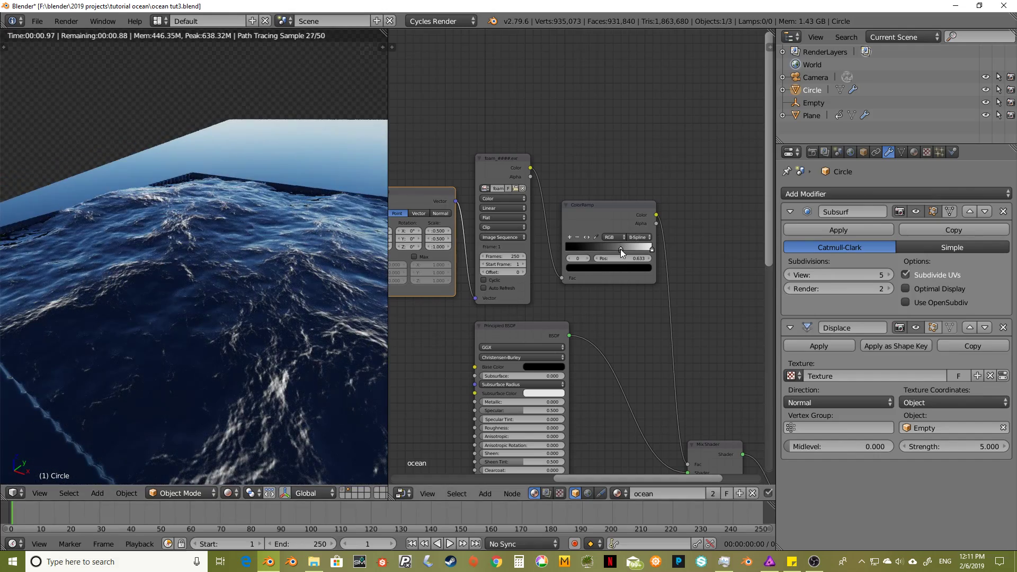
pyautogui.moveTo(620, 249); pyautogui.dragTo(647, 249)
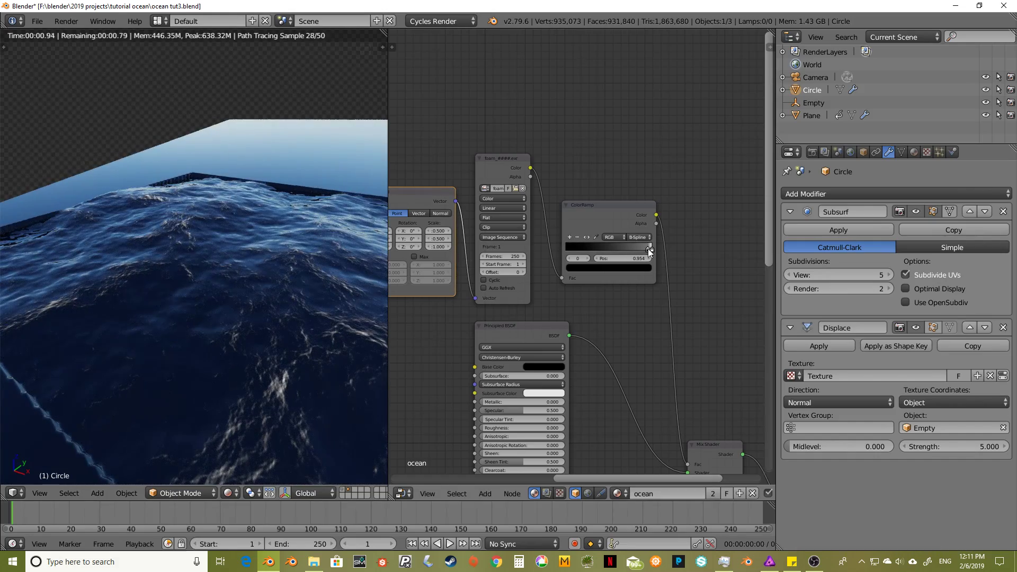
pyautogui.scroll(-6, 237, 248)
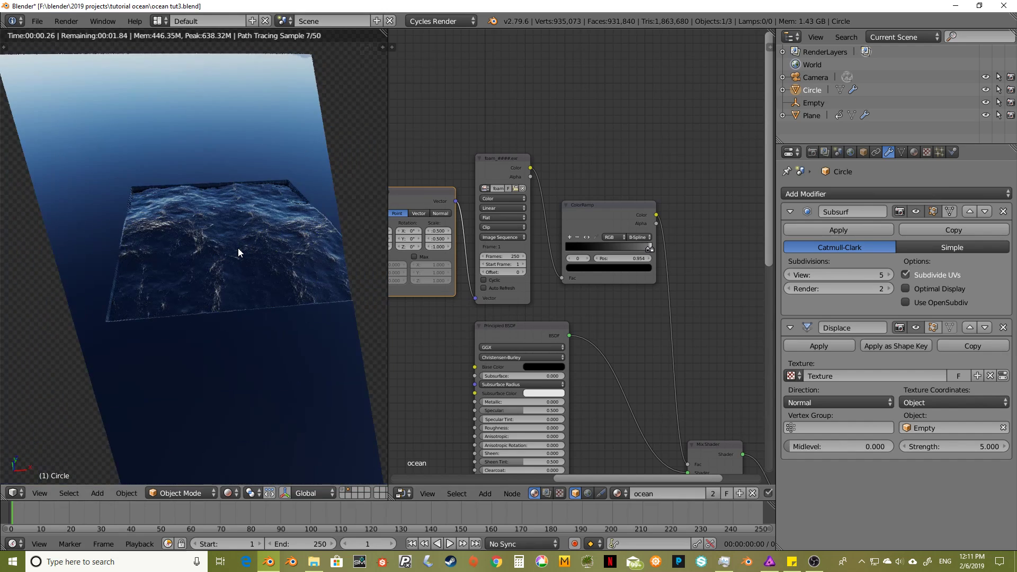
# - Box-select the Image Texture-to-Bump chain, scale it tighter and move it
pyautogui.moveTo(237, 249); pyautogui.dragTo(235, 307, button='middle')
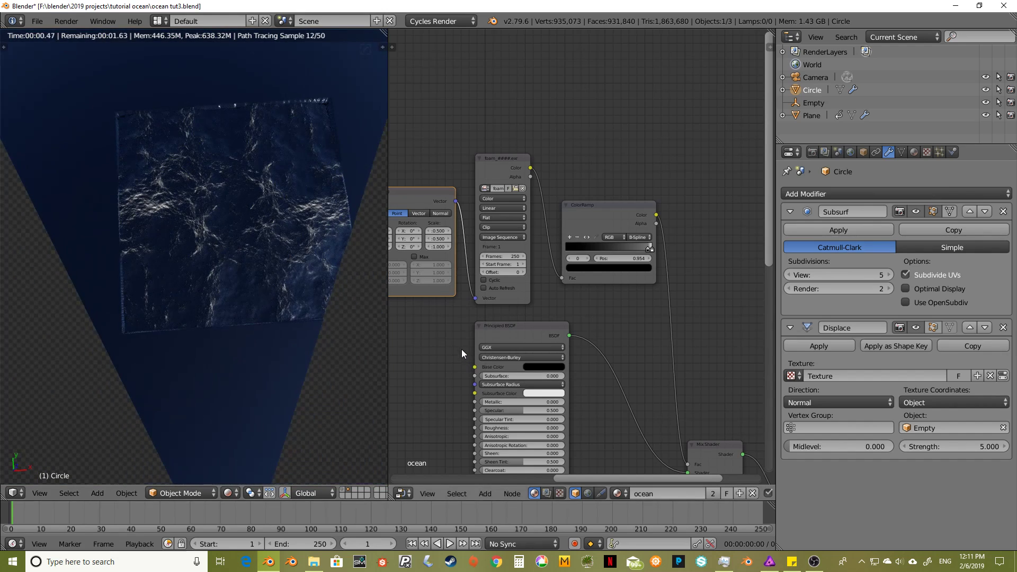
pyautogui.moveTo(430, 347); pyautogui.dragTo(639, 233, button='middle')
pyautogui.scroll(-2, 602, 270)
pyautogui.scroll(-4, 617, 236)
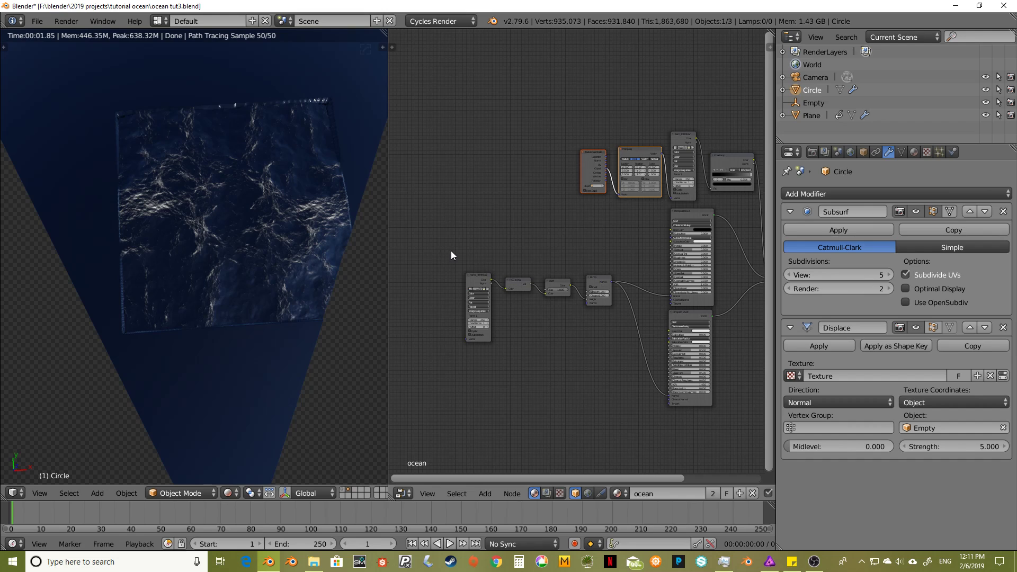
pyautogui.press('a')
pyautogui.press('b')
pyautogui.moveTo(451, 251); pyautogui.dragTo(657, 354)
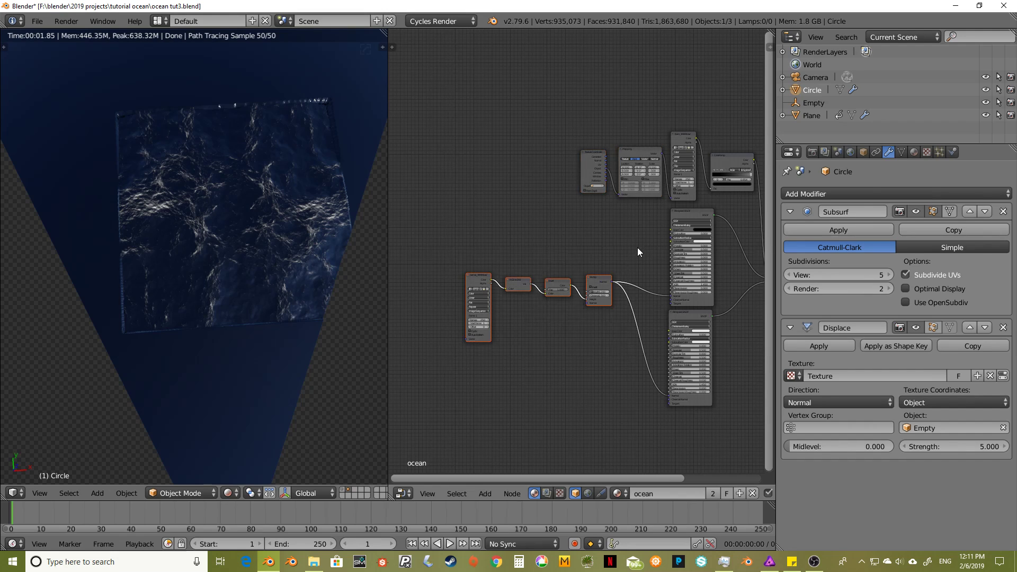
pyautogui.press('s')
pyautogui.click(559, 265)
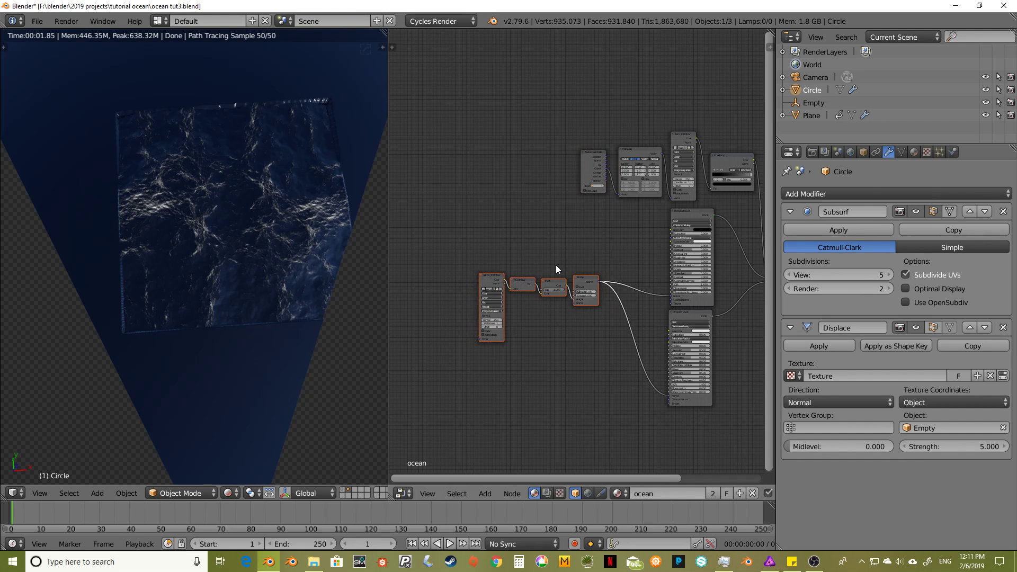
pyautogui.press('g')
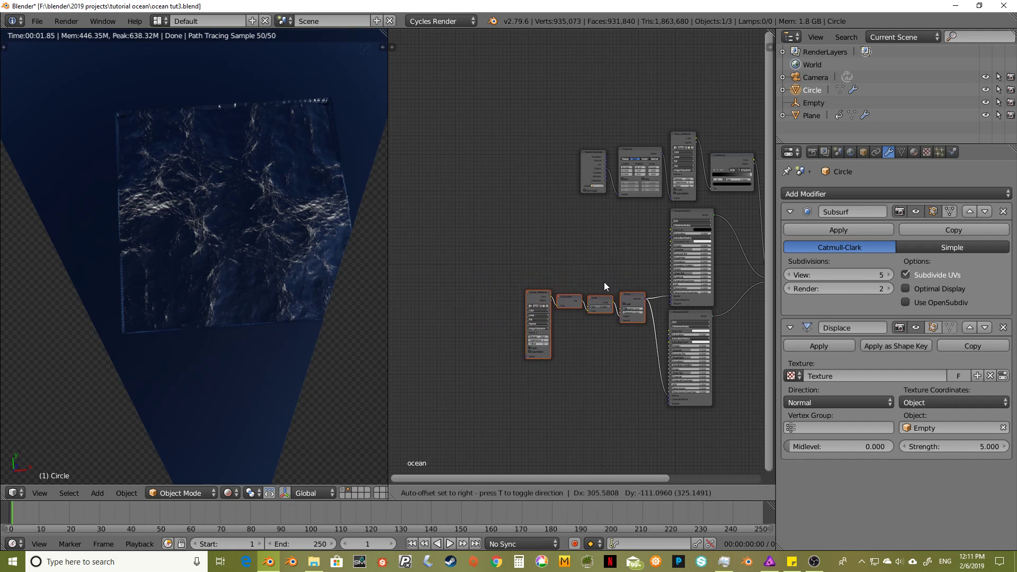
pyautogui.click(604, 283)
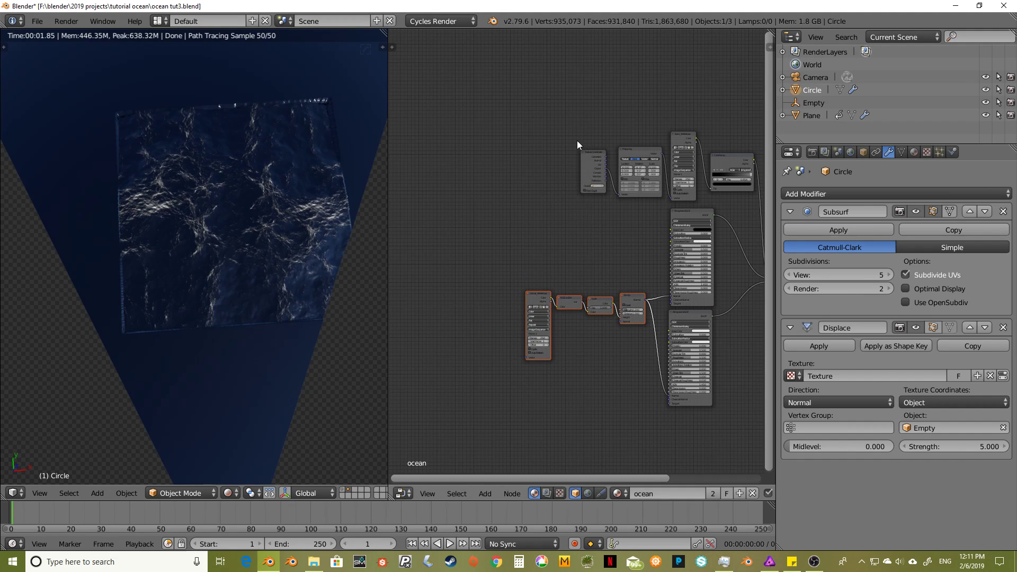
# - Move the Texture Coordinate and Mapping nodes left and link Mapping Vector to the Image Texture
pyautogui.press('a')
pyautogui.press('b')
pyautogui.moveTo(571, 135); pyautogui.dragTo(654, 217)
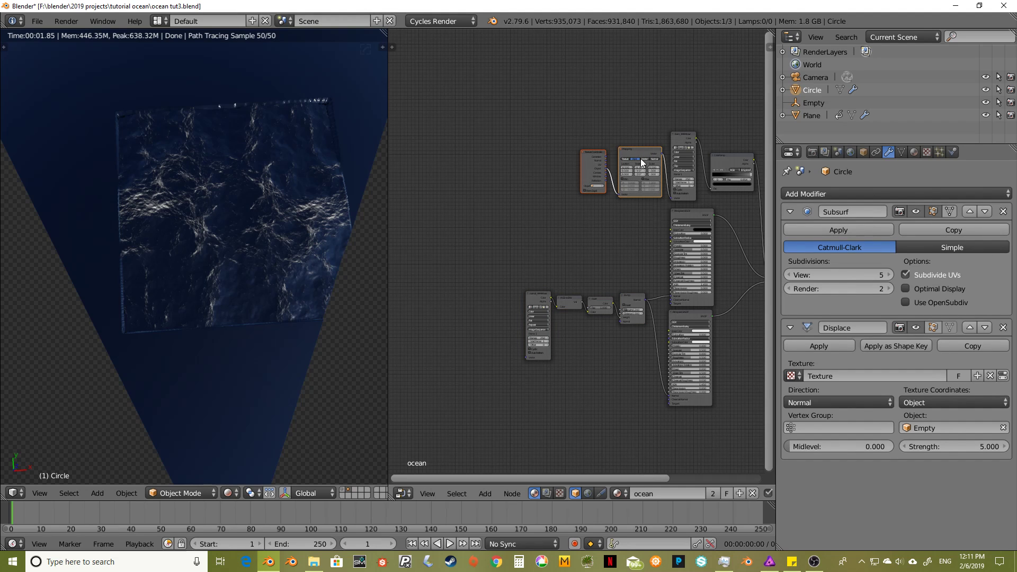
pyautogui.press('g')
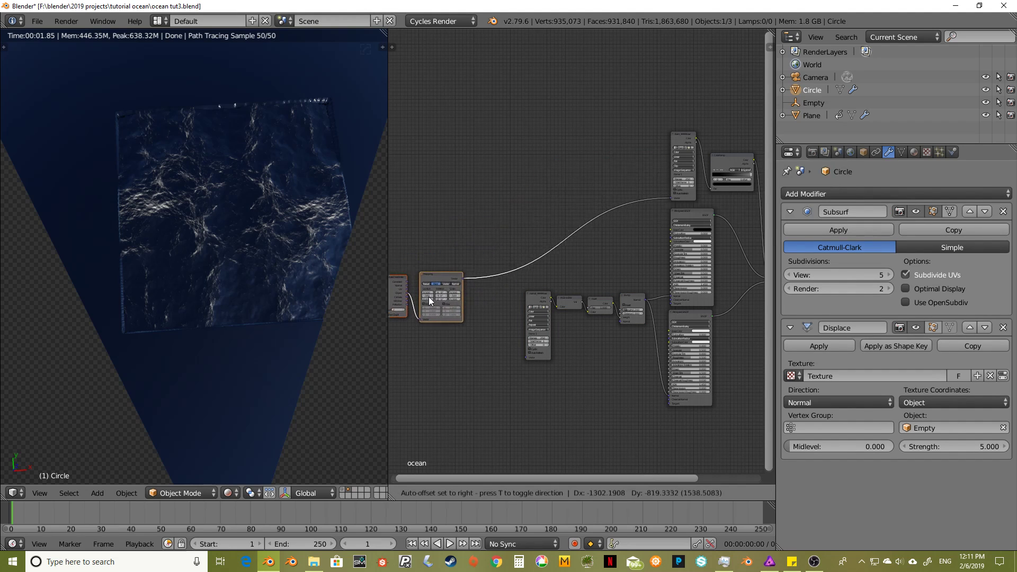
pyautogui.click(441, 321)
pyautogui.moveTo(473, 308); pyautogui.dragTo(528, 357)
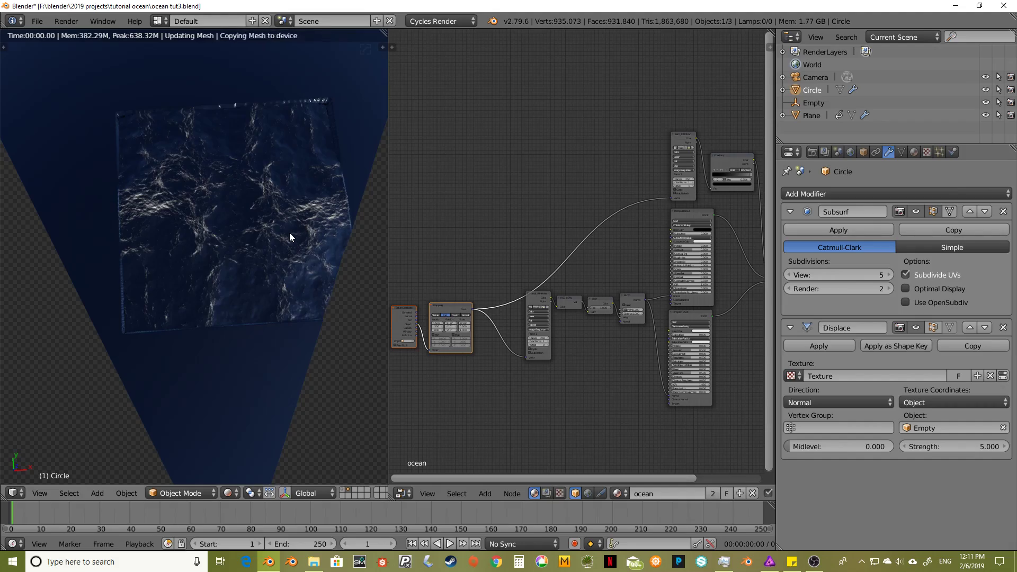
pyautogui.moveTo(279, 235)
pyautogui.mouseDown(button='middle')
pyautogui.moveTo(287, 153)
pyautogui.moveTo(286, 228)
pyautogui.mouseUp(button='middle')
pyautogui.scroll(2, 286, 230)
pyautogui.moveTo(254, 273); pyautogui.dragTo(294, 254, button='middle')
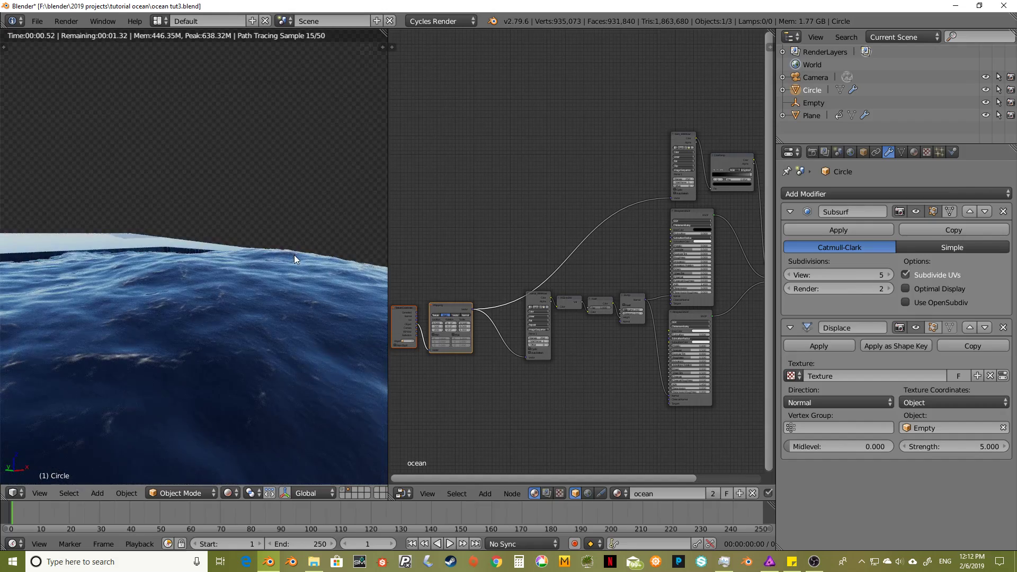
pyautogui.moveTo(273, 290); pyautogui.dragTo(243, 261, button='middle')
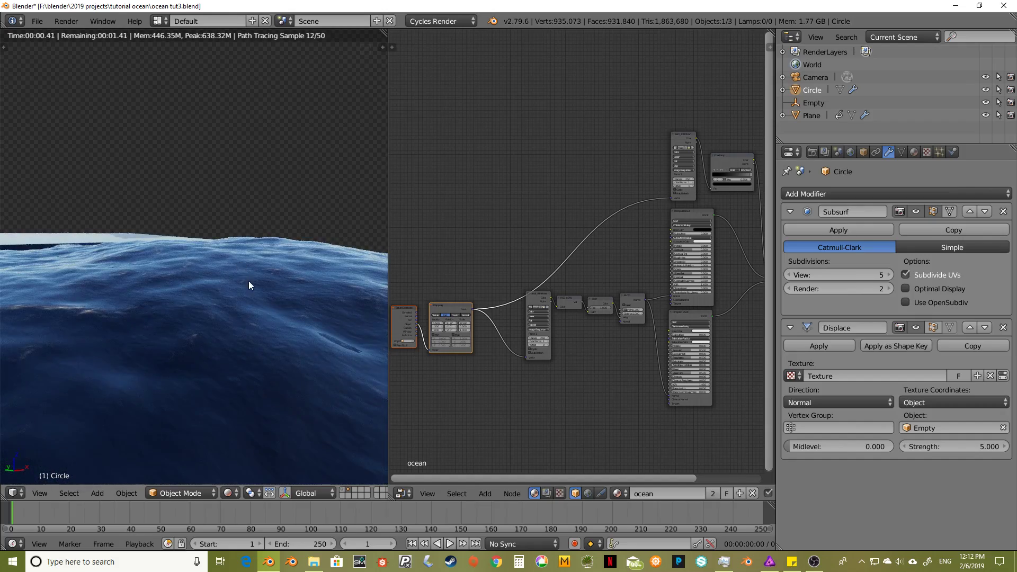
pyautogui.moveTo(260, 320); pyautogui.dragTo(188, 290, button='middle')
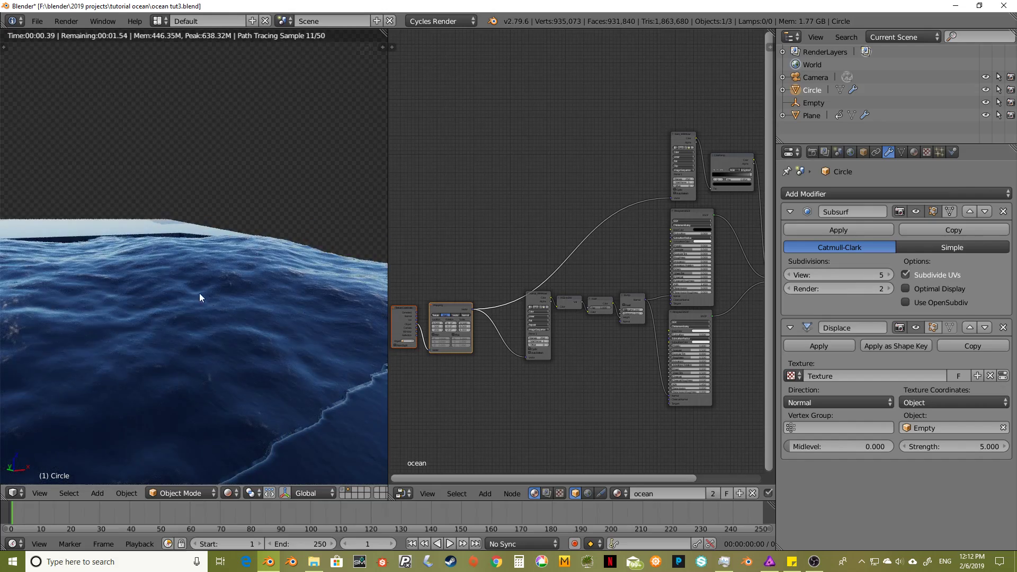
pyautogui.moveTo(209, 301); pyautogui.dragTo(276, 363, button='middle')
pyautogui.scroll(2, 277, 364)
pyautogui.scroll(-5, 278, 360)
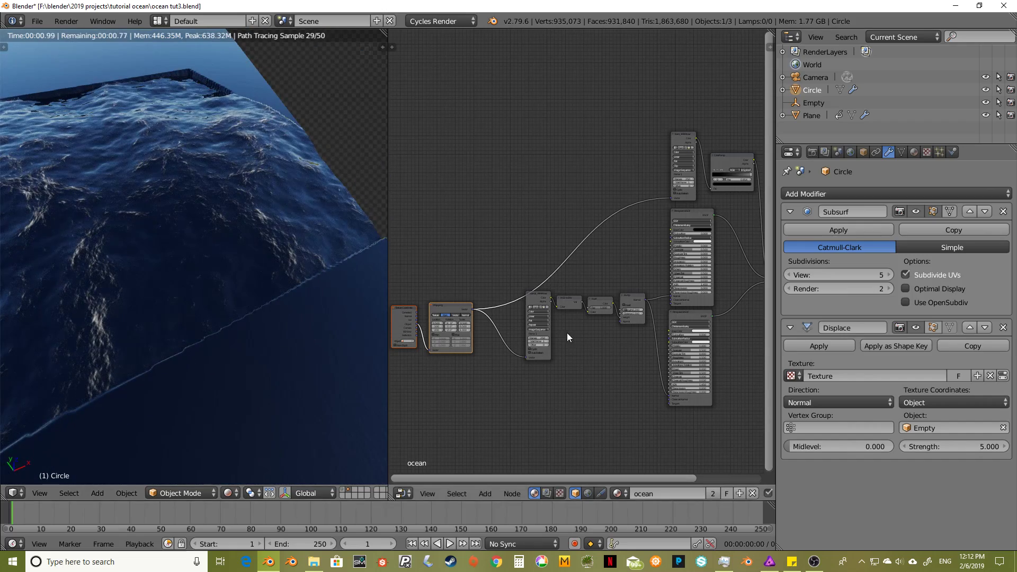
pyautogui.scroll(5, 563, 335)
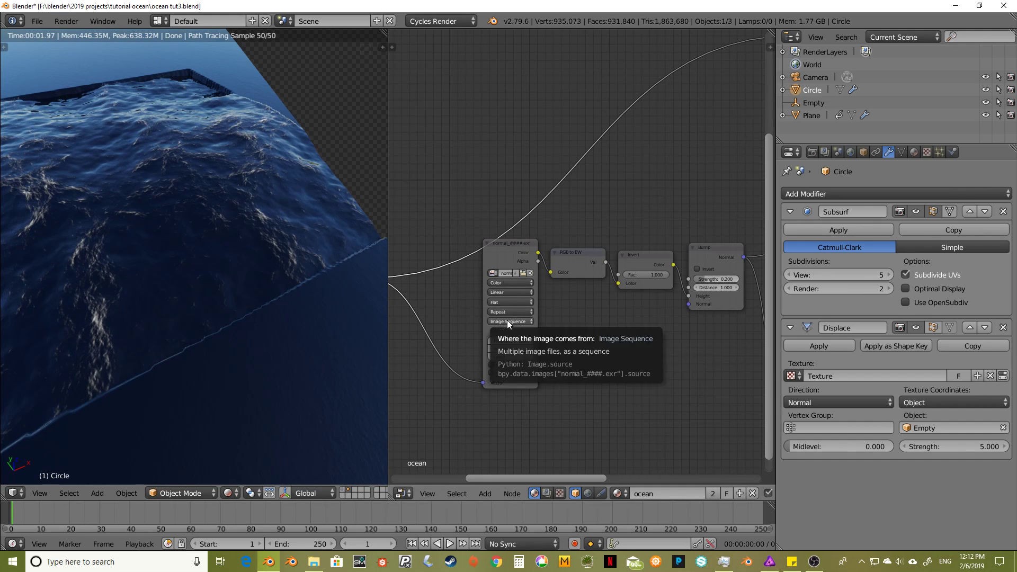
# - Set the normal image texture's extension from Repeat to Clip
pyautogui.click(496, 312)
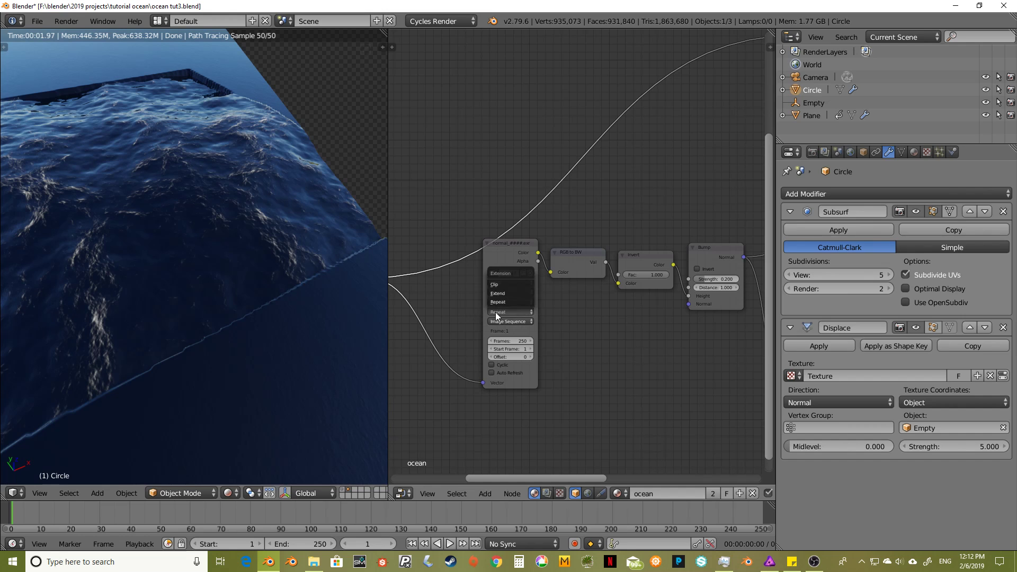
pyautogui.click(495, 287)
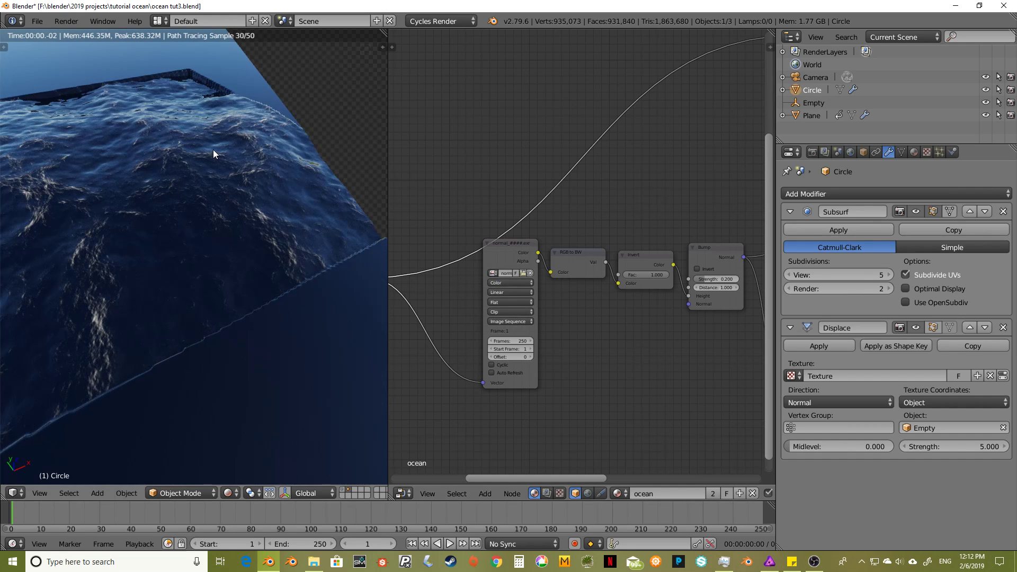
pyautogui.scroll(-3, 213, 149)
pyautogui.moveTo(214, 176); pyautogui.dragTo(290, 159, button='middle')
pyautogui.scroll(6, 197, 195)
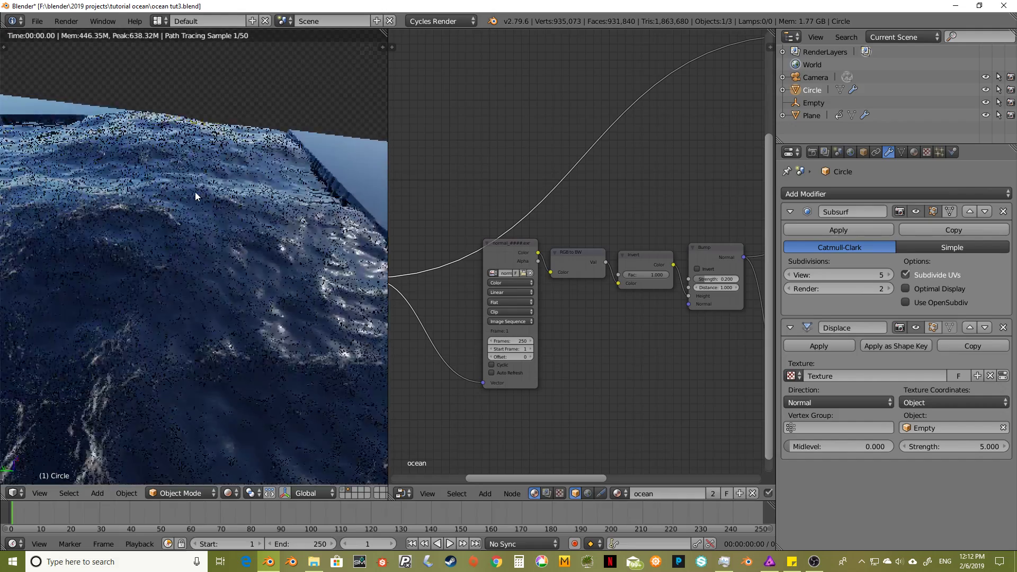
pyautogui.scroll(2, 195, 191)
pyautogui.scroll(2, 283, 317)
pyautogui.moveTo(281, 307); pyautogui.dragTo(299, 294, button='middle')
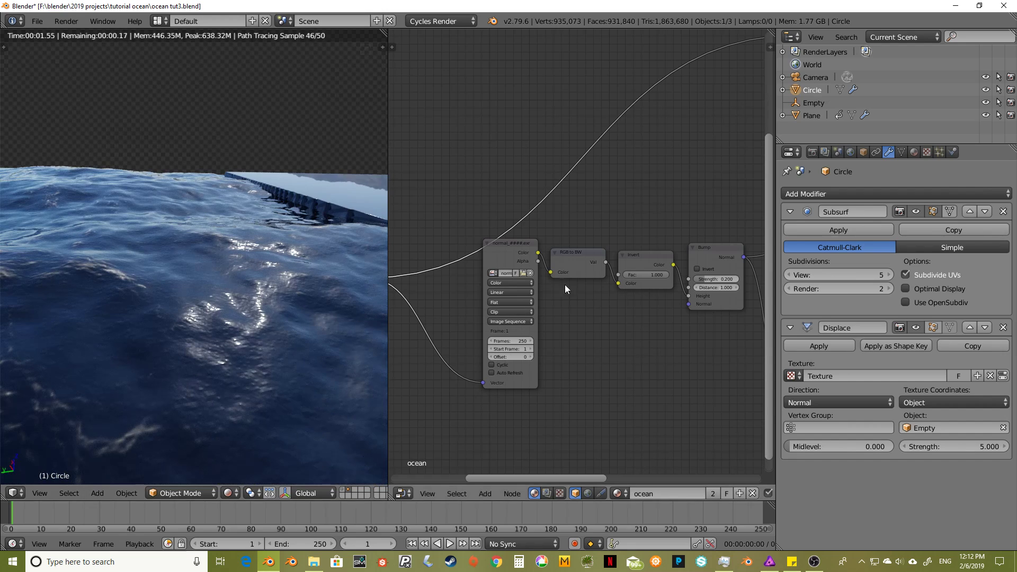
pyautogui.keyDown('ctrl'); pyautogui.scroll(-4, 588, 318); pyautogui.keyUp('ctrl')
# - Mute the Bump node to compare, then unmute it so ripples show
pyautogui.click(608, 252)
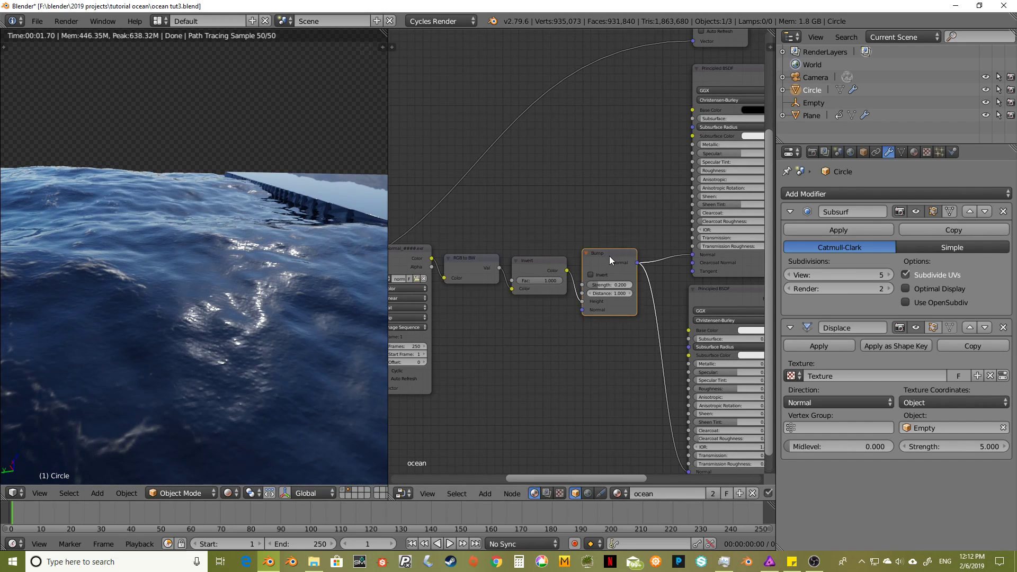
pyautogui.press('m')
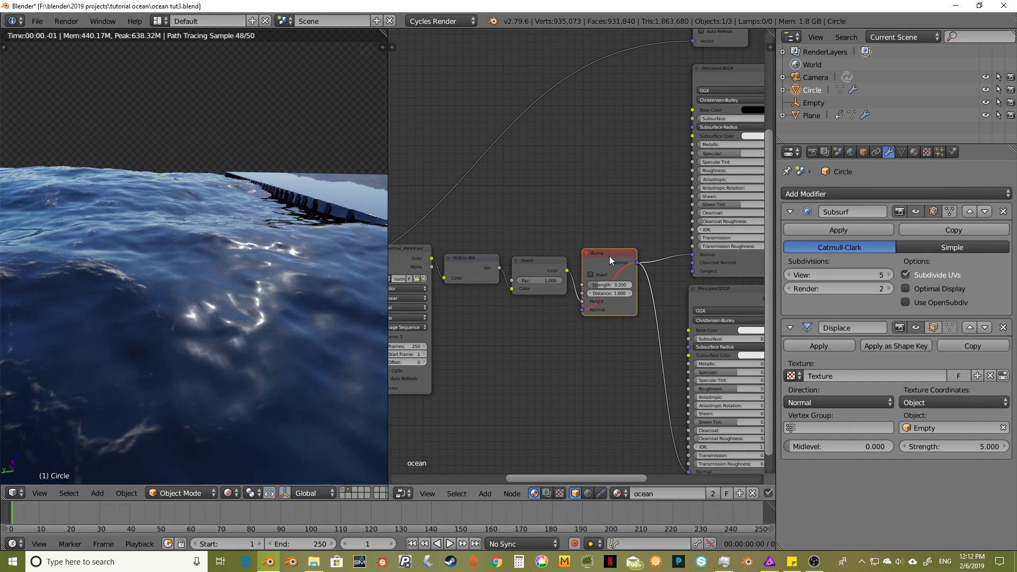
pyautogui.press('m')
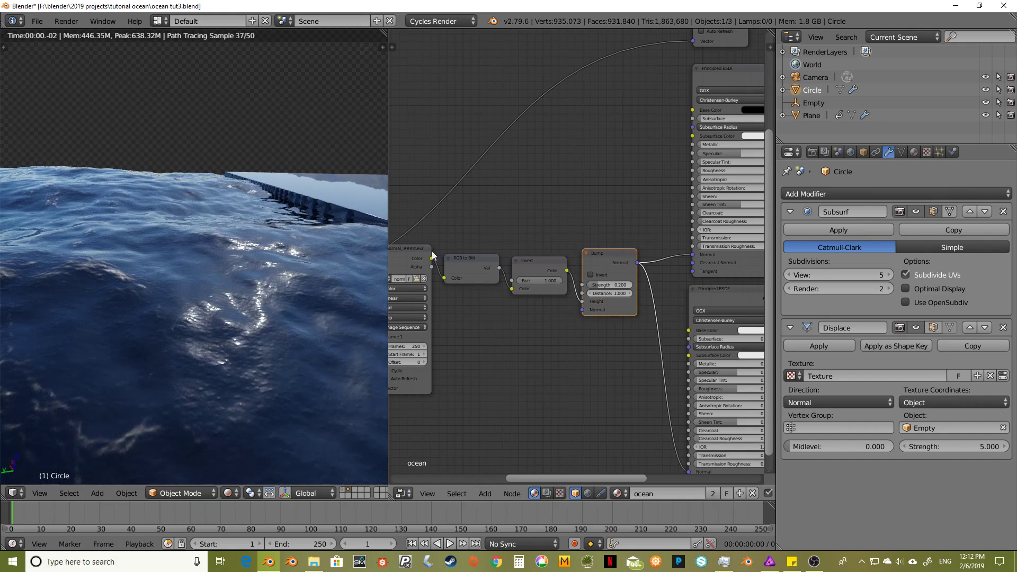
pyautogui.scroll(-6, 244, 260)
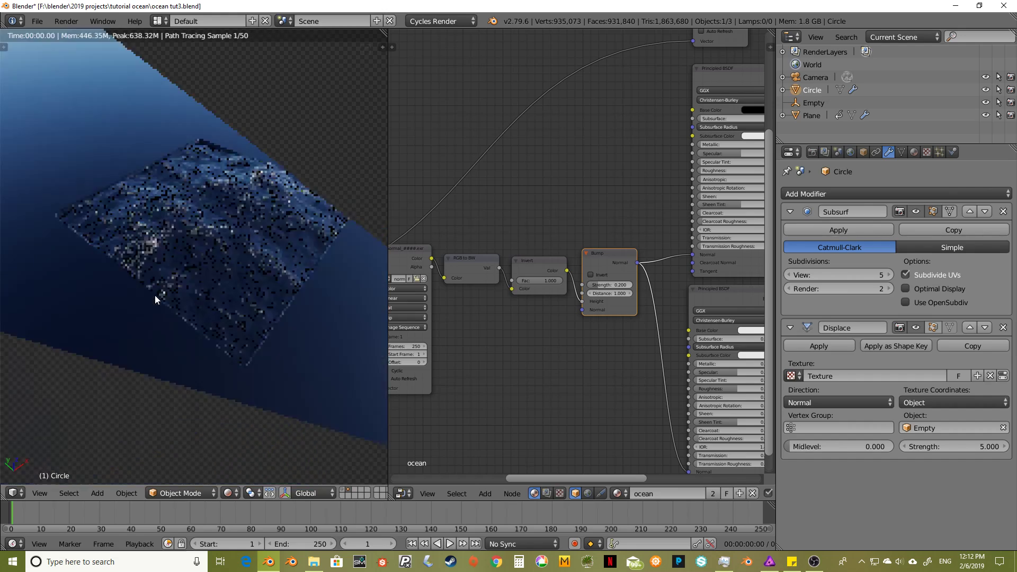
pyautogui.moveTo(155, 295); pyautogui.dragTo(111, 273, button='middle')
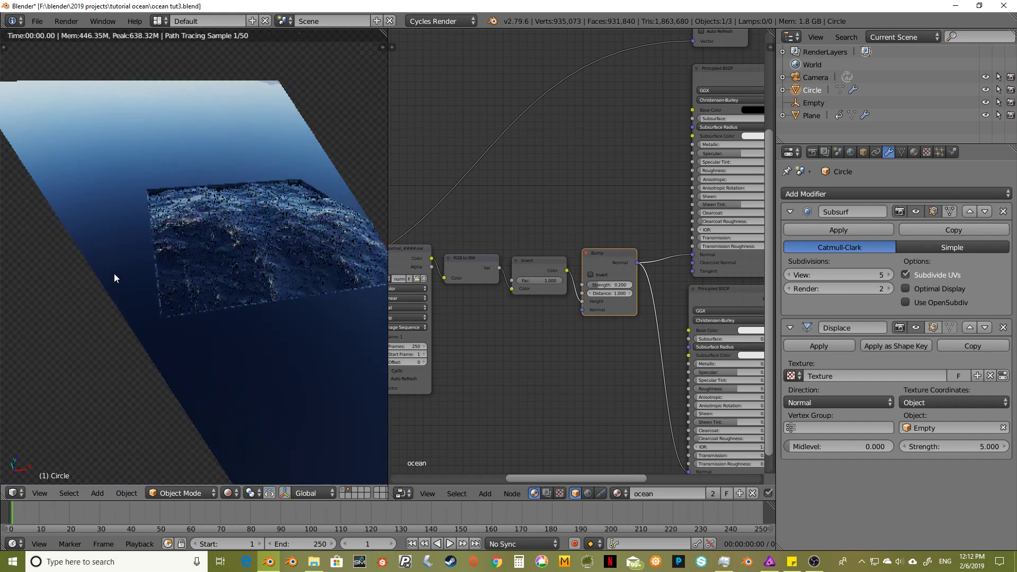
# - Switch from rendered to solid shading and frame the wedge from the top
pyautogui.press('KP_7')
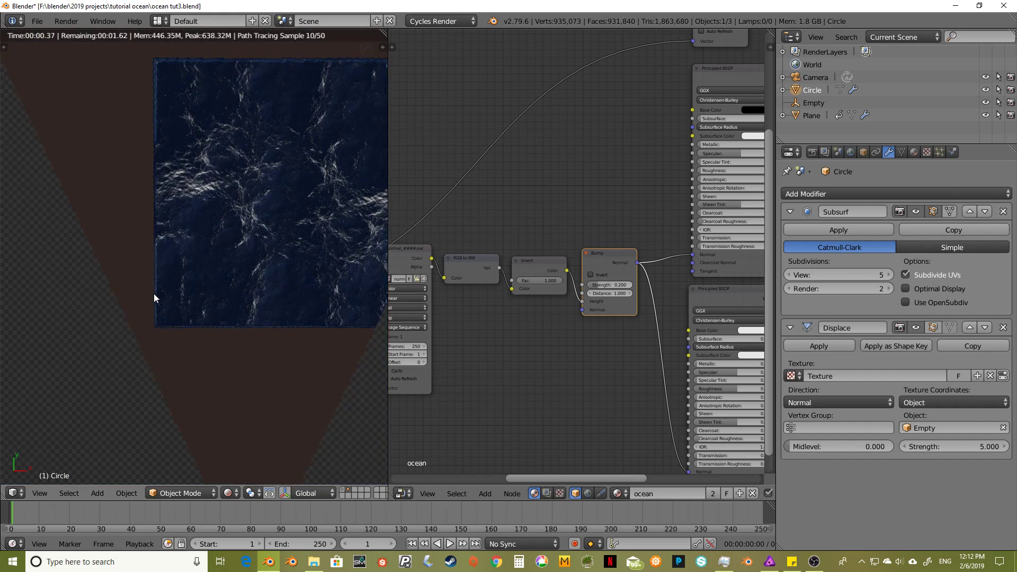
pyautogui.scroll(-5, 153, 293)
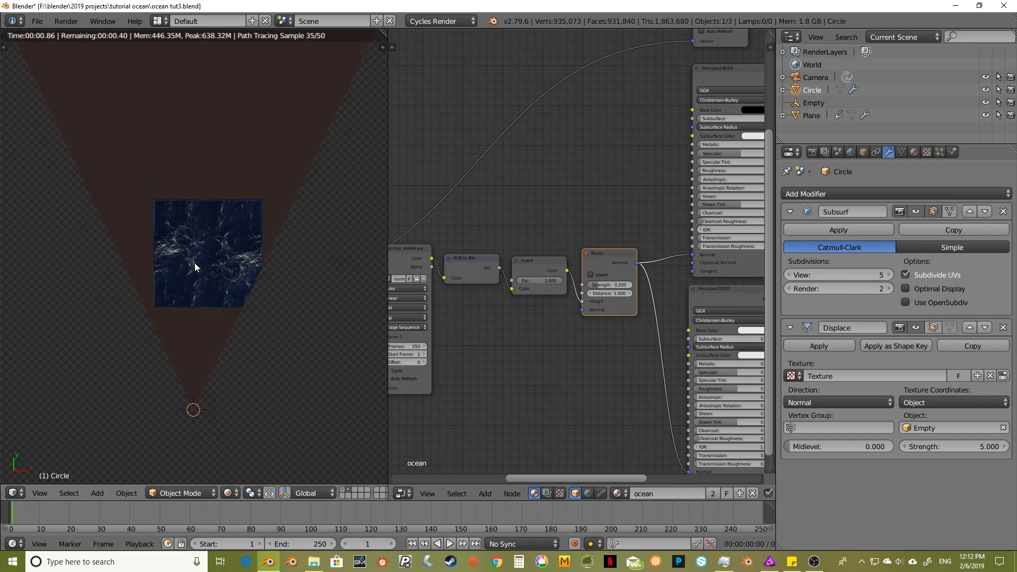
pyautogui.hotkey('shift', 'z')
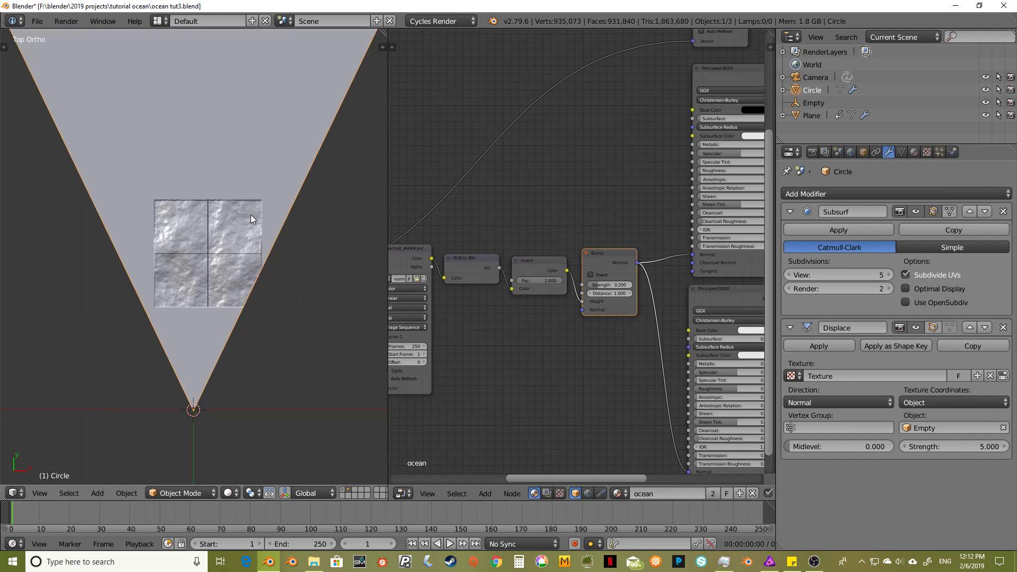
pyautogui.scroll(-5, 250, 215)
pyautogui.keyDown('shift'); pyautogui.moveTo(279, 176); pyautogui.dragTo(288, 323, button='middle'); pyautogui.keyUp('shift')
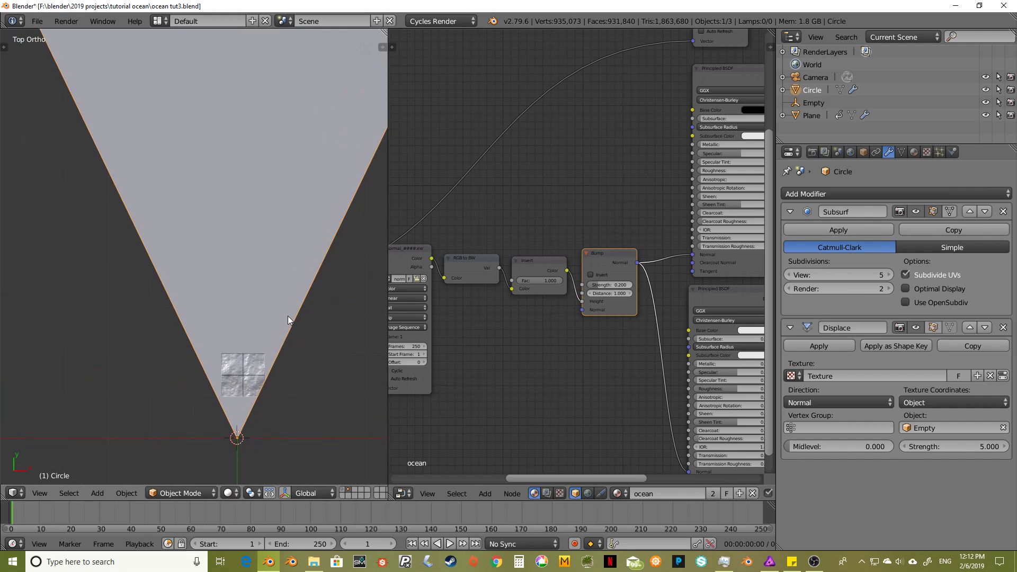
pyautogui.scroll(-3, 241, 285)
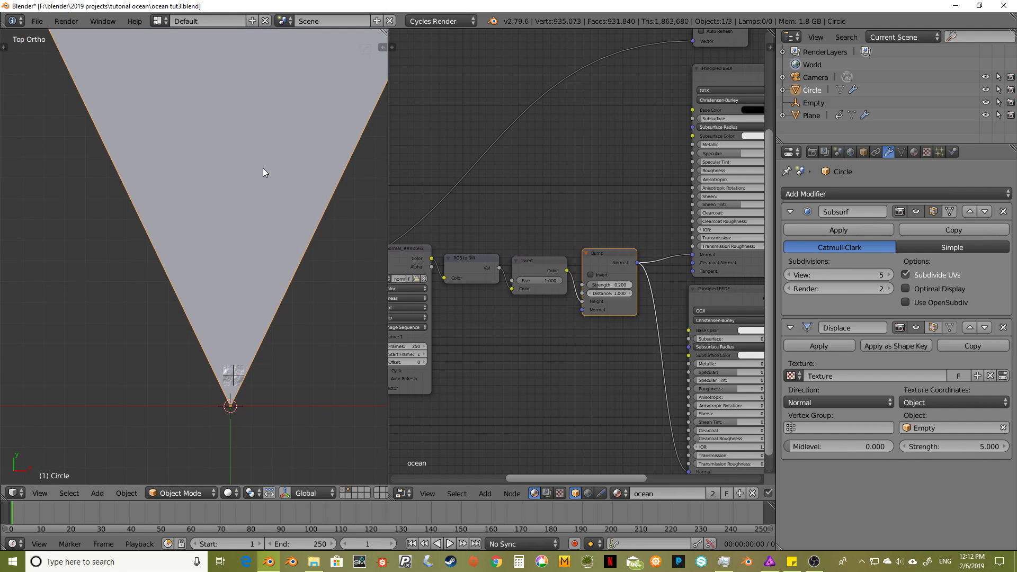
pyautogui.moveTo(263, 168); pyautogui.dragTo(241, 190, button='middle')
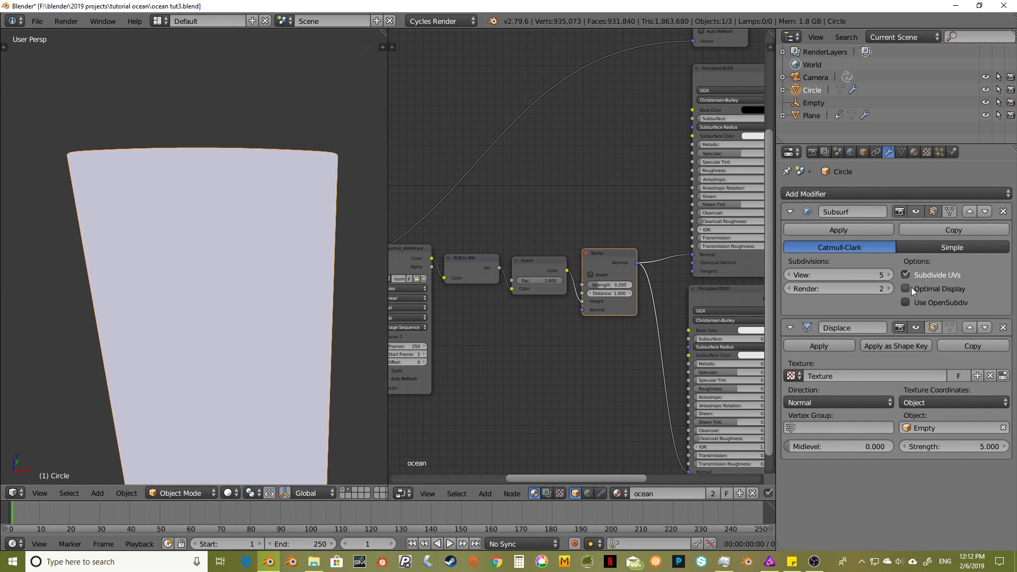
# - Set the Subsurf modifier to Simple subdivision so the fan keeps its sharp tip
pyautogui.click(924, 248)
pyautogui.moveTo(307, 179); pyautogui.dragTo(302, 246, button='middle')
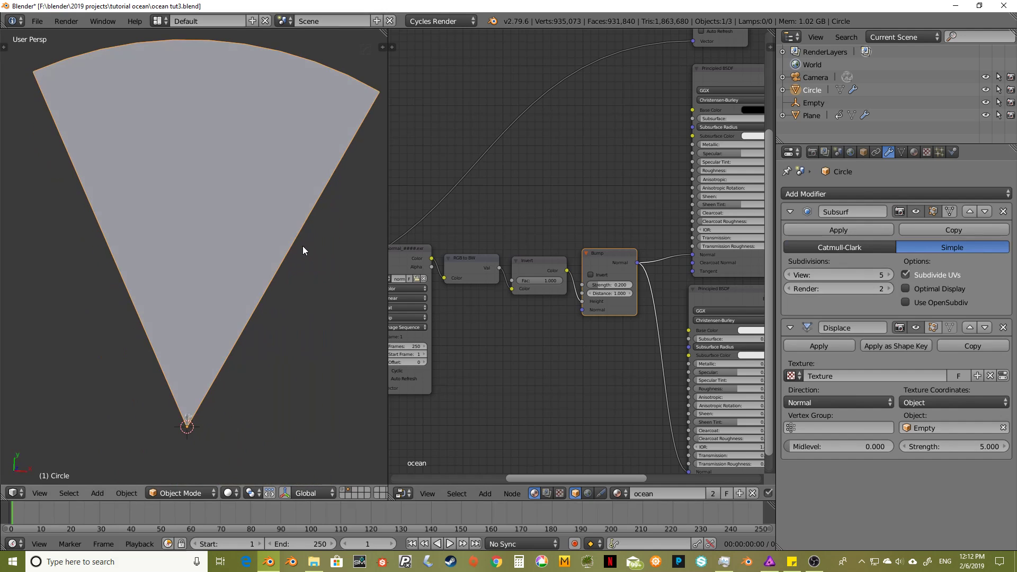
pyautogui.keyDown('shift'); pyautogui.moveTo(301, 85); pyautogui.dragTo(290, 148, button='middle'); pyautogui.keyUp('shift')
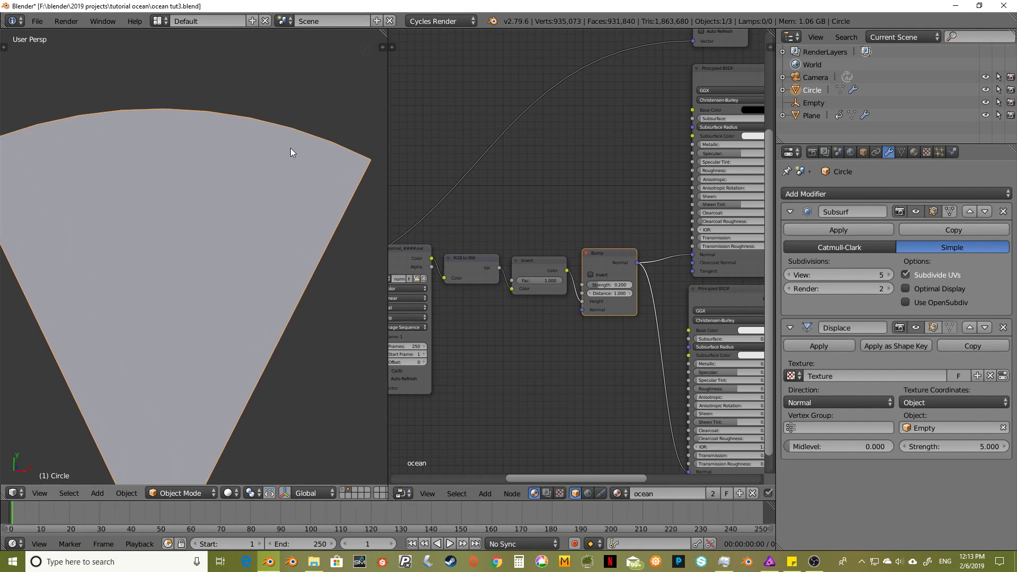
pyautogui.scroll(3, 290, 147)
pyautogui.scroll(-4, 246, 291)
pyautogui.scroll(-1, 248, 284)
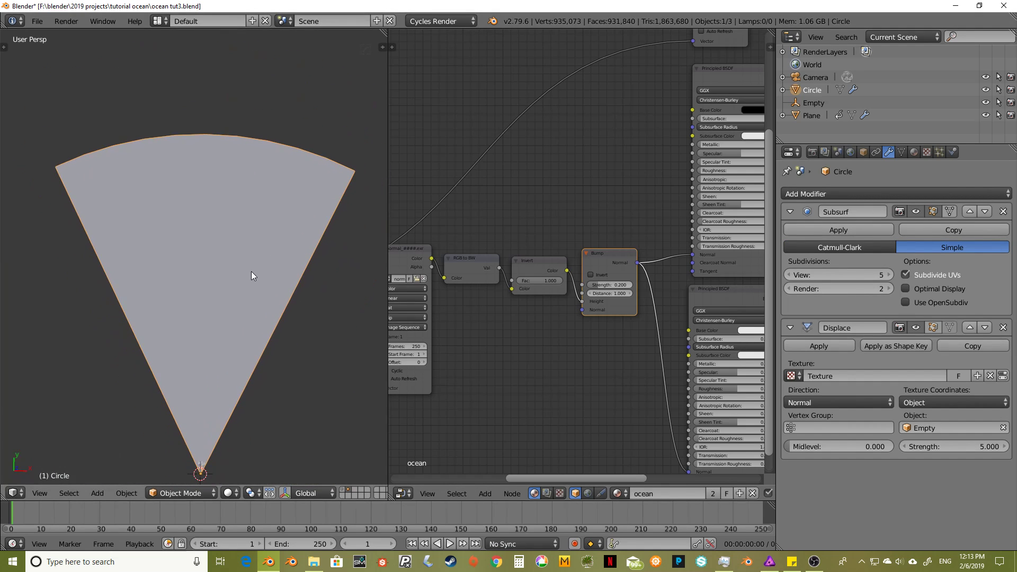
# - Inspect the wedge's subdivided grid in Edit Mode wireframe, then return to Object Mode
pyautogui.press('Tab')
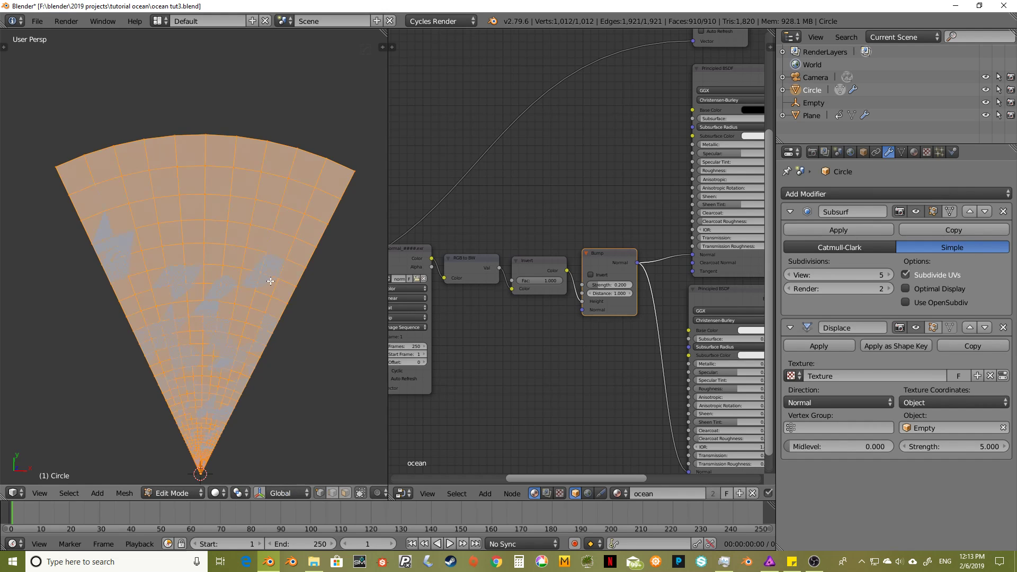
pyautogui.moveTo(272, 281)
pyautogui.mouseDown(button='middle')
pyautogui.moveTo(287, 183)
pyautogui.moveTo(265, 159)
pyautogui.moveTo(266, 266)
pyautogui.moveTo(273, 182)
pyautogui.moveTo(251, 172)
pyautogui.moveTo(255, 228)
pyautogui.moveTo(220, 444)
pyautogui.moveTo(244, 297)
pyautogui.moveTo(237, 450)
pyautogui.moveTo(279, 251)
pyautogui.moveTo(244, 326)
pyautogui.moveTo(297, 195)
pyautogui.mouseUp(button='middle')
pyautogui.press('z')
pyautogui.keyDown('shift'); pyautogui.moveTo(259, 352); pyautogui.dragTo(246, 240, button='middle'); pyautogui.keyUp('shift')
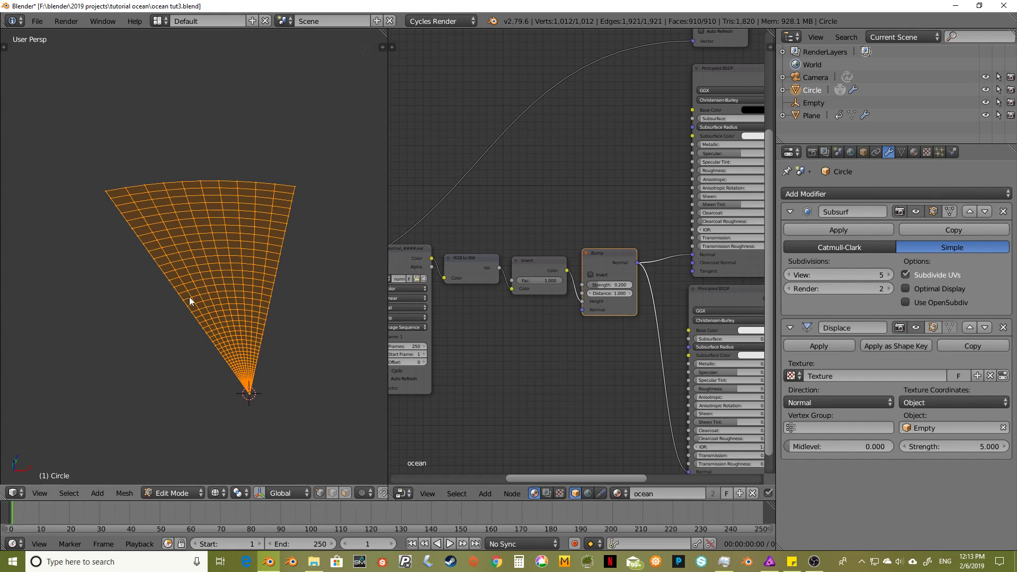
pyautogui.press('Tab')
pyautogui.moveTo(236, 290); pyautogui.dragTo(228, 255, button='middle')
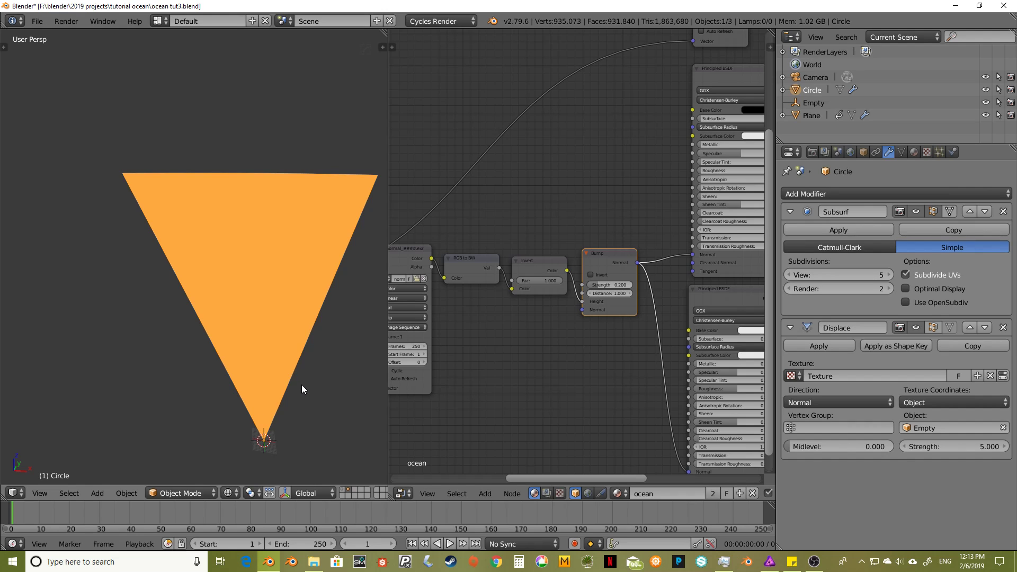
# - Back in solid shading, move the Empty down to the wedge's narrow apex in top view
pyautogui.press('z')
pyautogui.scroll(3, 265, 353)
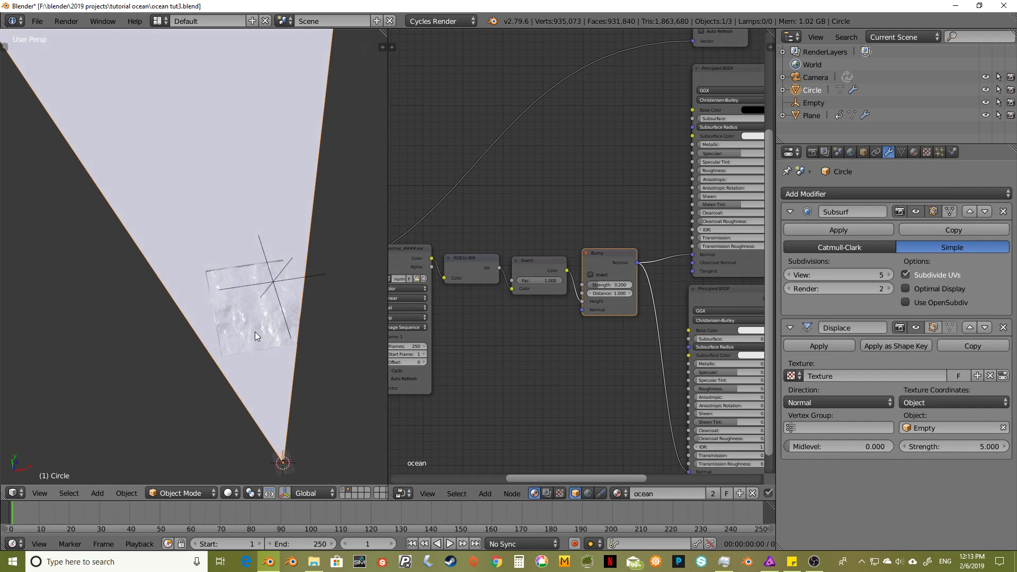
pyautogui.press('KP_7')
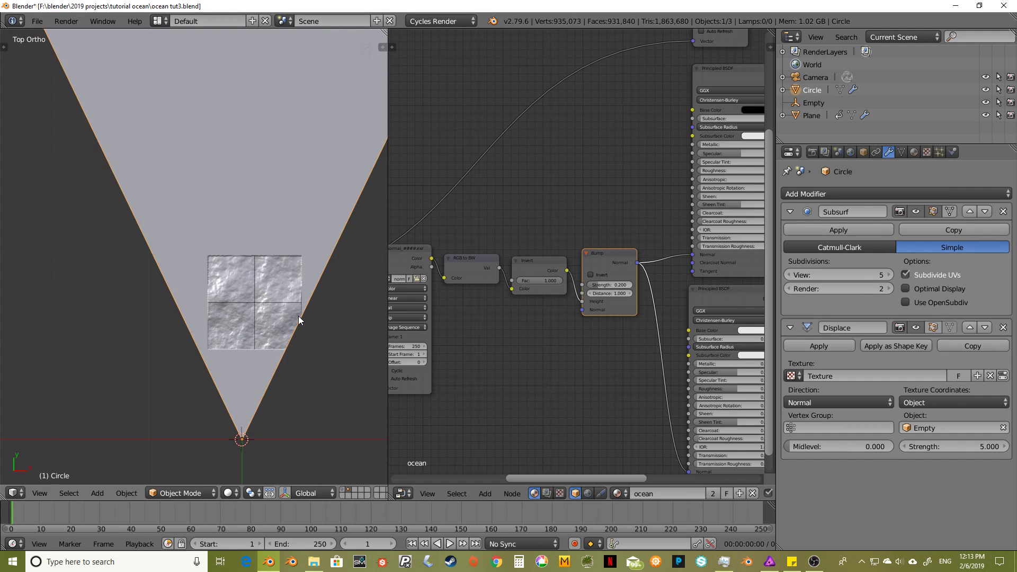
pyautogui.moveTo(270, 304); pyautogui.dragTo(284, 203, button='middle')
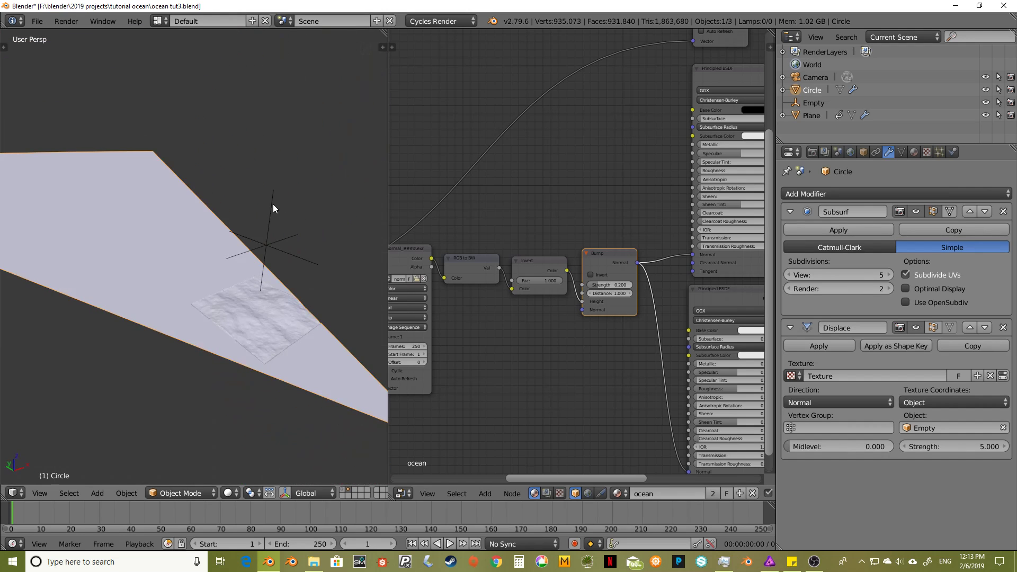
pyautogui.rightClick(274, 208)
pyautogui.press('KP_7')
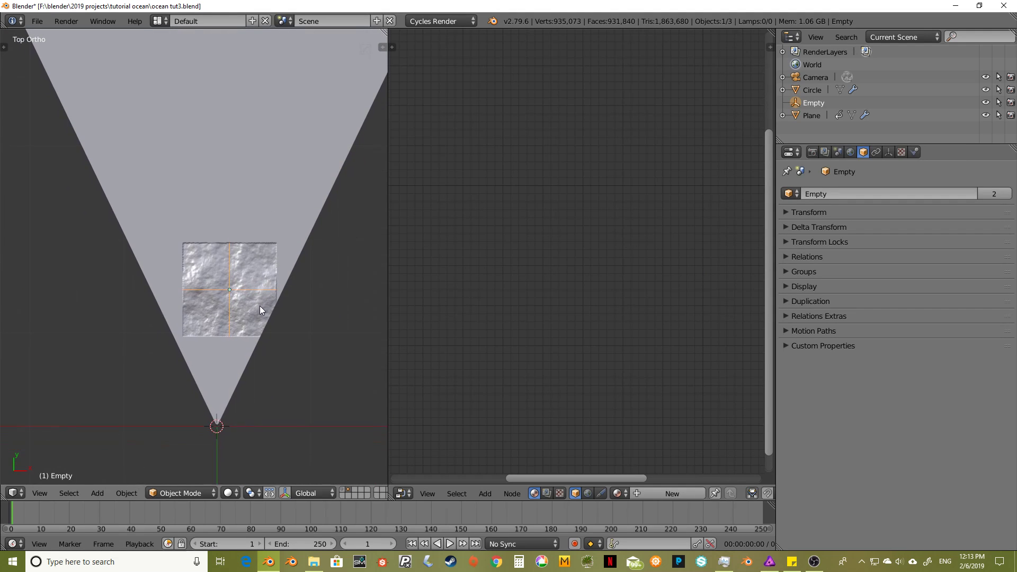
pyautogui.press('g')
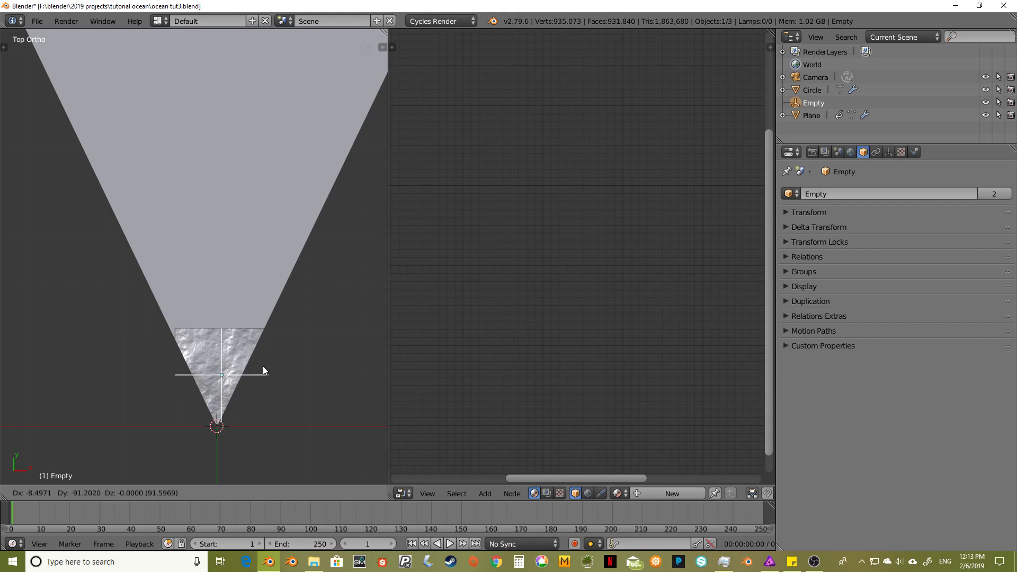
pyautogui.click(263, 367)
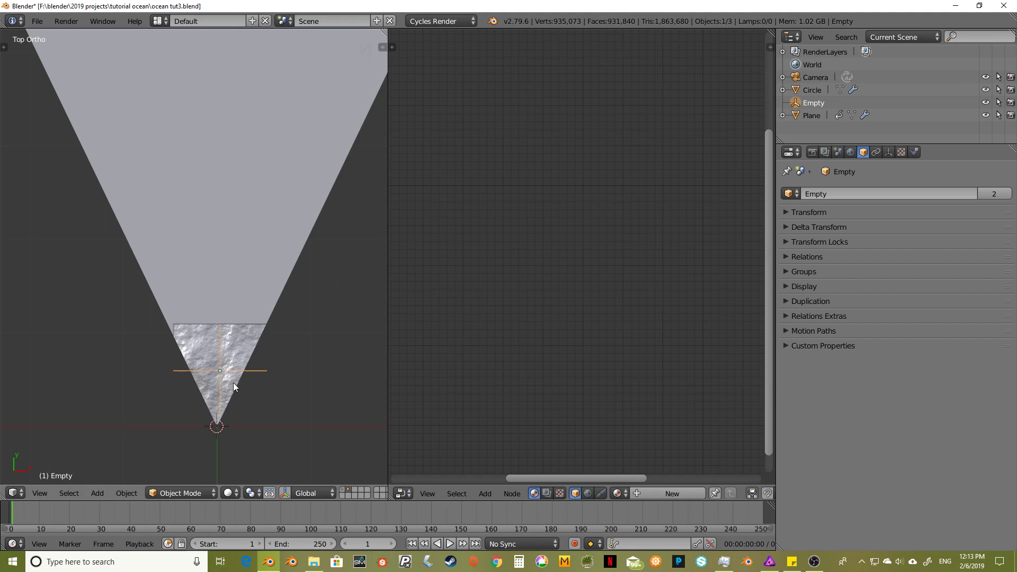
# - Check the displaced patch at the tip through the camera view
pyautogui.press('KP_0')
pyautogui.moveTo(225, 301); pyautogui.dragTo(300, 261, button='middle')
pyautogui.press('KP_0')
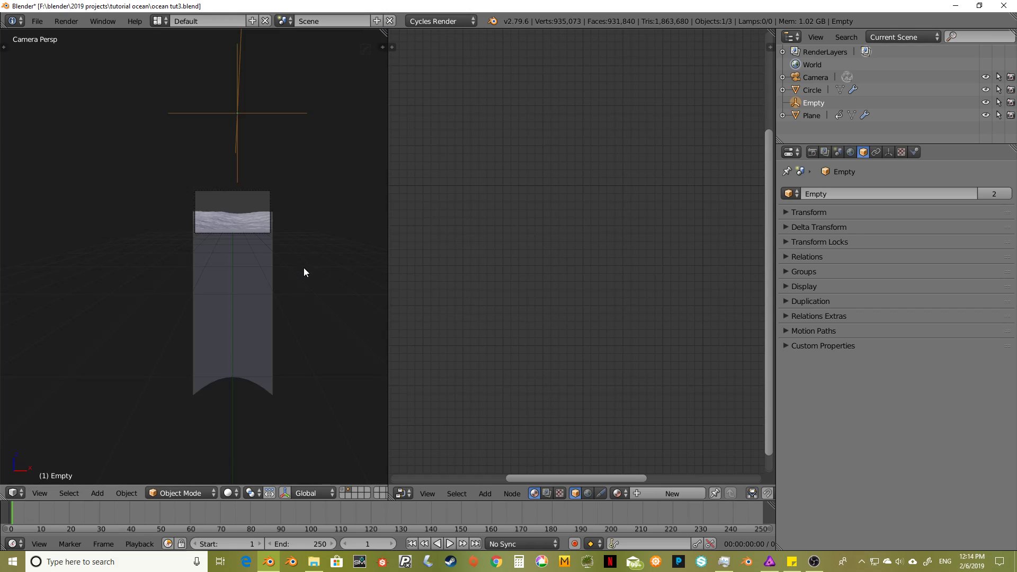
# - Select the Circle and test Subsurf viewport subdivisions at 0, then restore them to 5
pyautogui.rightClick(240, 315)
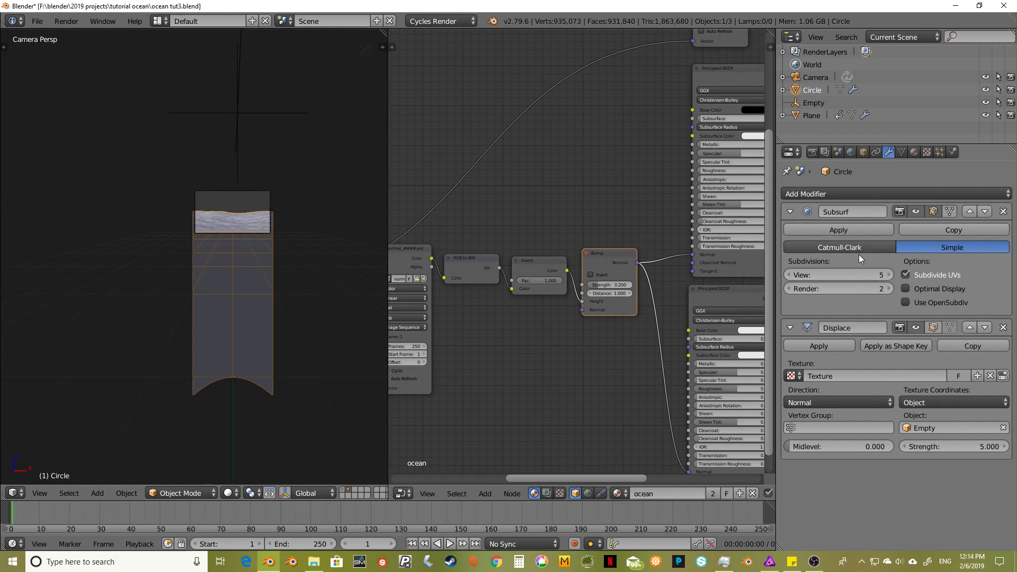
pyautogui.click(837, 274)
pyautogui.write('0')
pyautogui.press('Return')
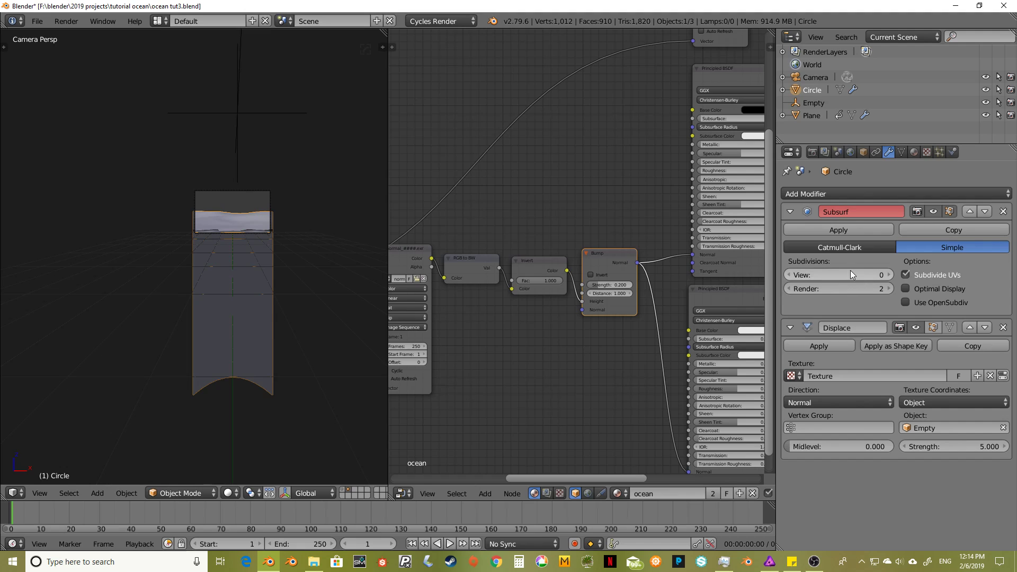
pyautogui.click(850, 274)
pyautogui.write('5')
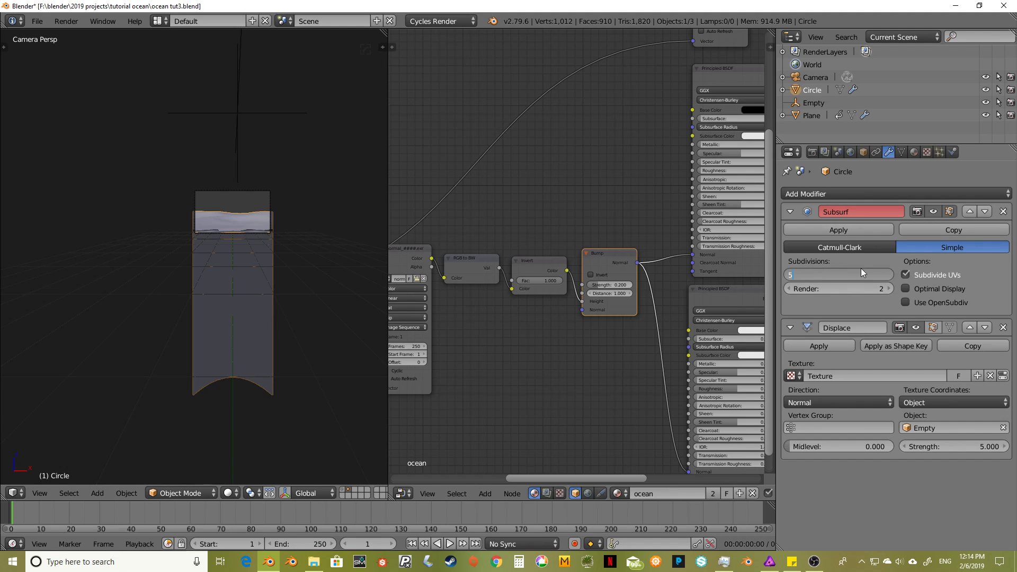
pyautogui.press('Return')
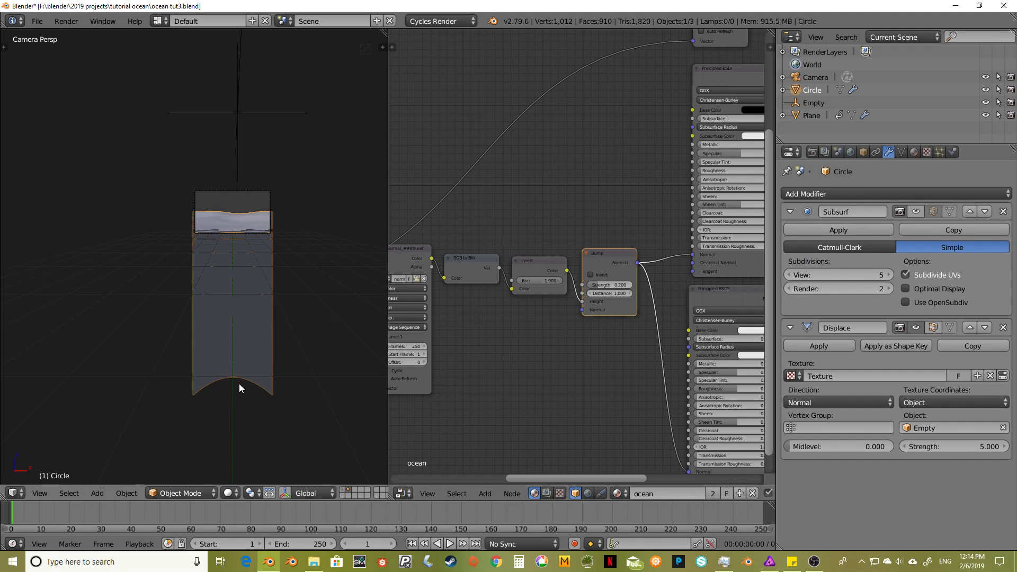
# - In Edit Mode, select the wedge's curved bottom edge loop and grow it several rows upward
pyautogui.press('Tab')
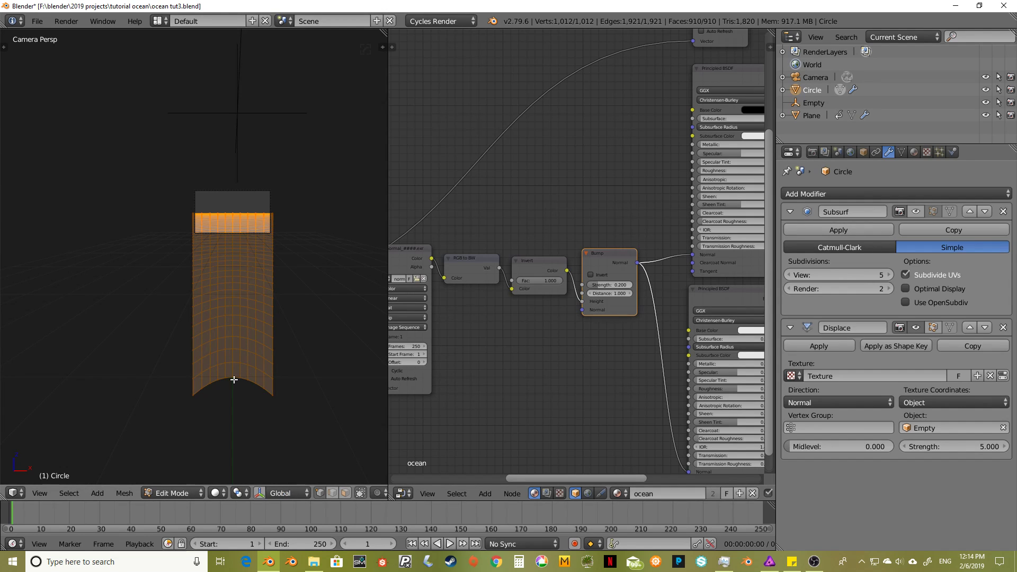
pyautogui.keyDown('alt'); pyautogui.rightClick(235, 379); pyautogui.keyUp('alt')
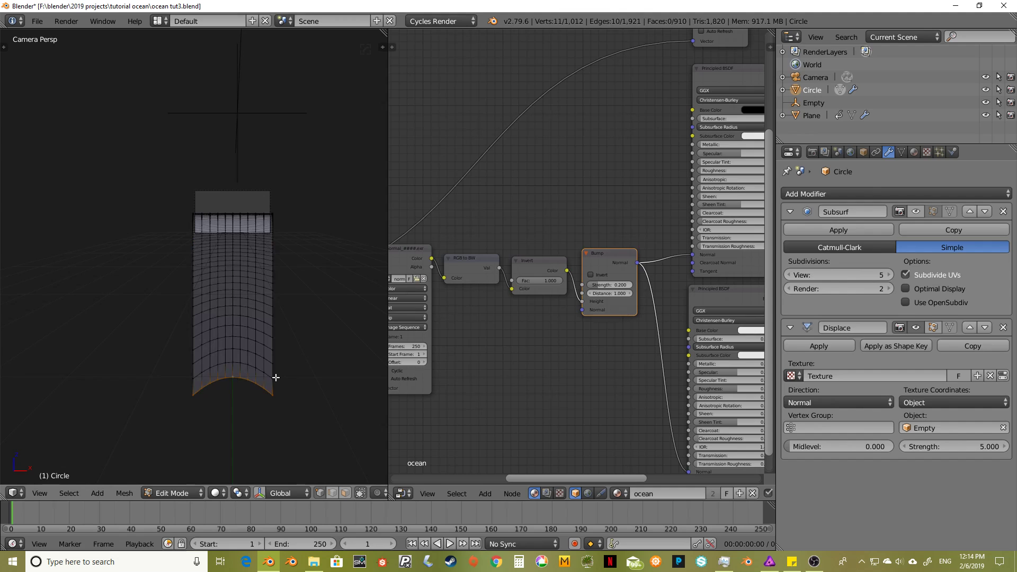
pyautogui.keyDown('alt'); pyautogui.rightClick(236, 377); pyautogui.keyUp('alt')
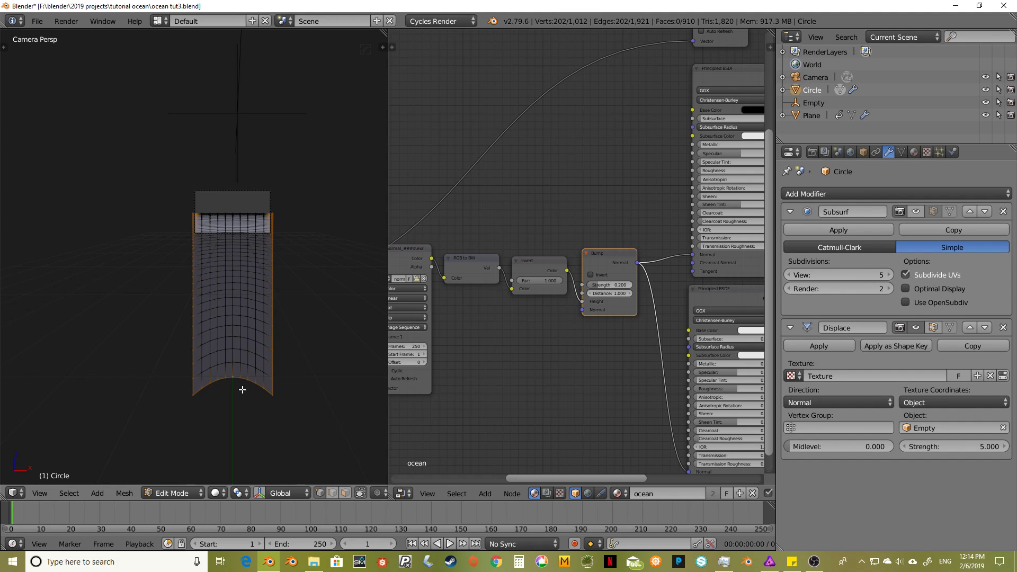
pyautogui.keyDown('alt'); pyautogui.rightClick(236, 379); pyautogui.keyUp('alt')
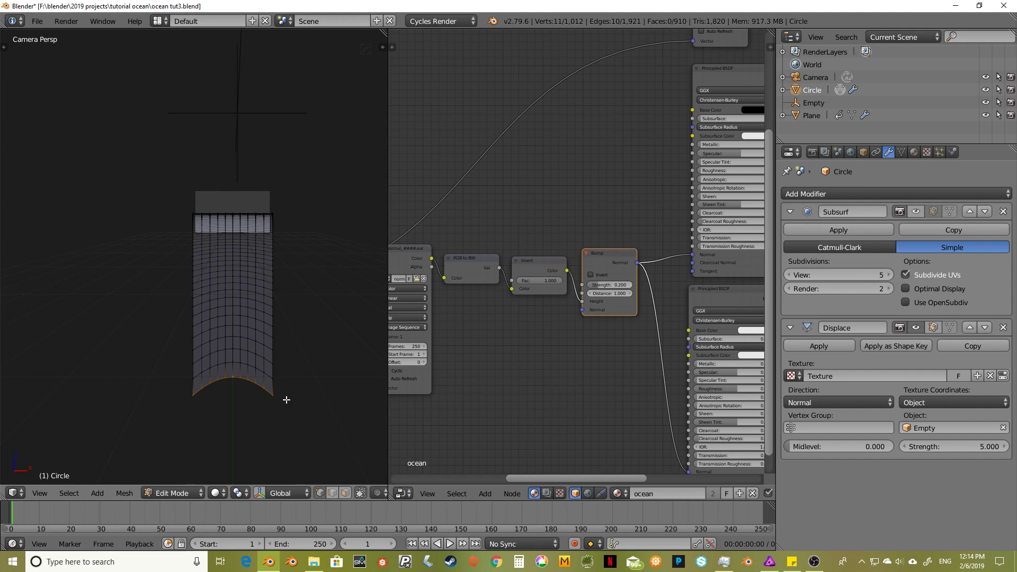
pyautogui.press('ctrl+KP_Add')
pyautogui.press('ctrl+KP_Add')
pyautogui.press('ctrl+KP_Add')
pyautogui.press('ctrl+KP_Add')
pyautogui.press('ctrl+KP_Add')
pyautogui.press('ctrl+KP_Add')
pyautogui.press('ctrl+KP_Add')
pyautogui.press('ctrl+KP_Add')
pyautogui.press('ctrl+KP_Add')
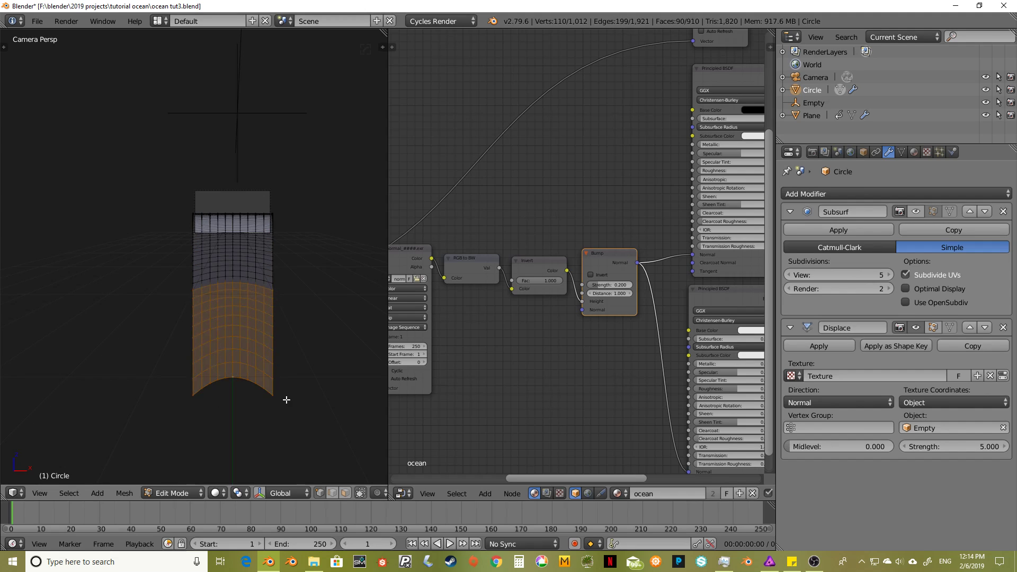
pyautogui.press('ctrl+KP_Add')
pyautogui.press('ctrl+KP_Add')
pyautogui.press('ctrl+KP_Add')
pyautogui.press('ctrl+KP_Add')
pyautogui.press('ctrl+KP_Add')
pyautogui.press('ctrl+KP_Add')
pyautogui.press('ctrl+KP_Add')
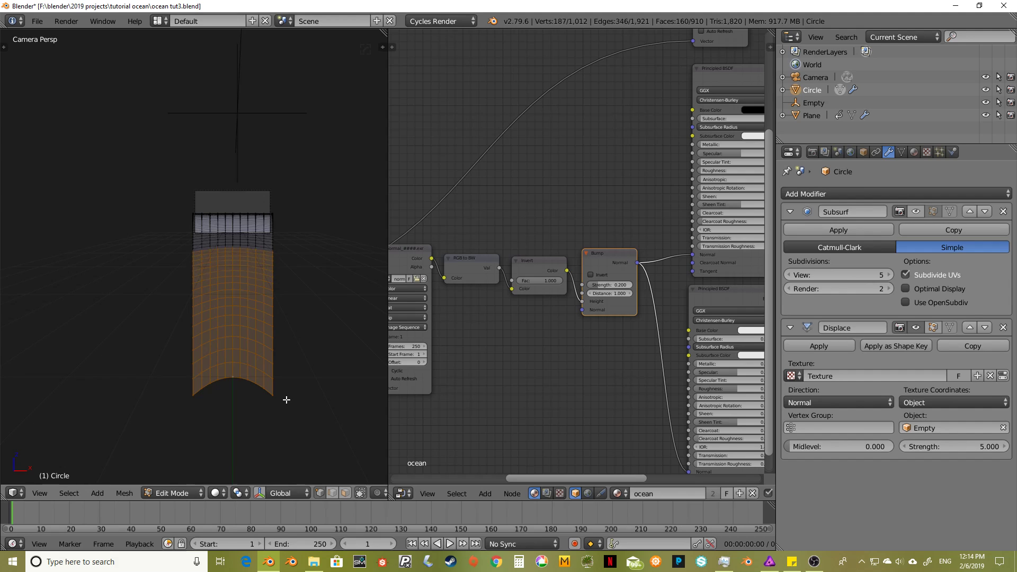
pyautogui.press('ctrl+KP_Add')
pyautogui.press('ctrl+KP_Add')
pyautogui.press('ctrl+KP_Add')
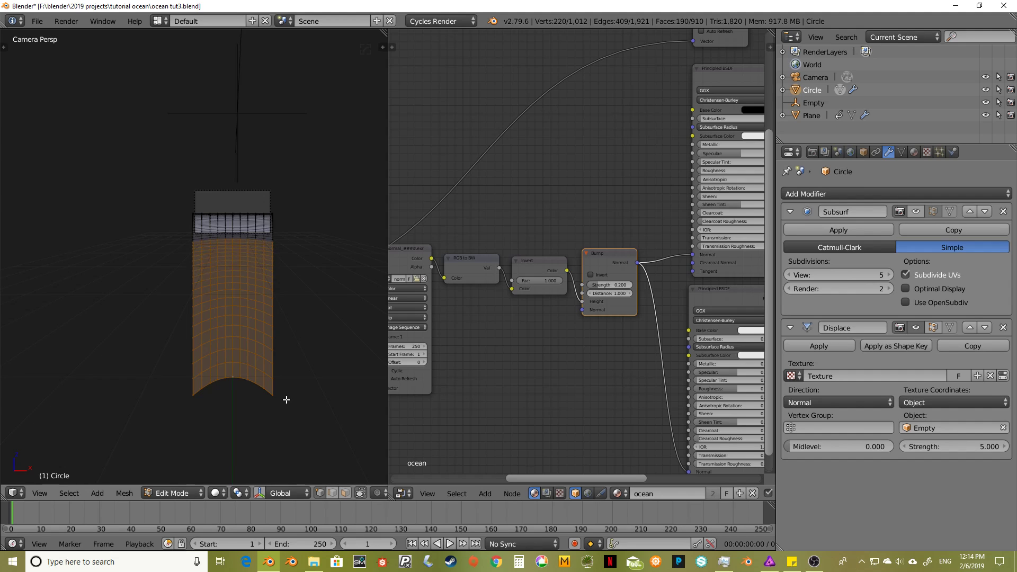
pyautogui.press('ctrl+KP_Subtract')
pyautogui.scroll(3, 299, 237)
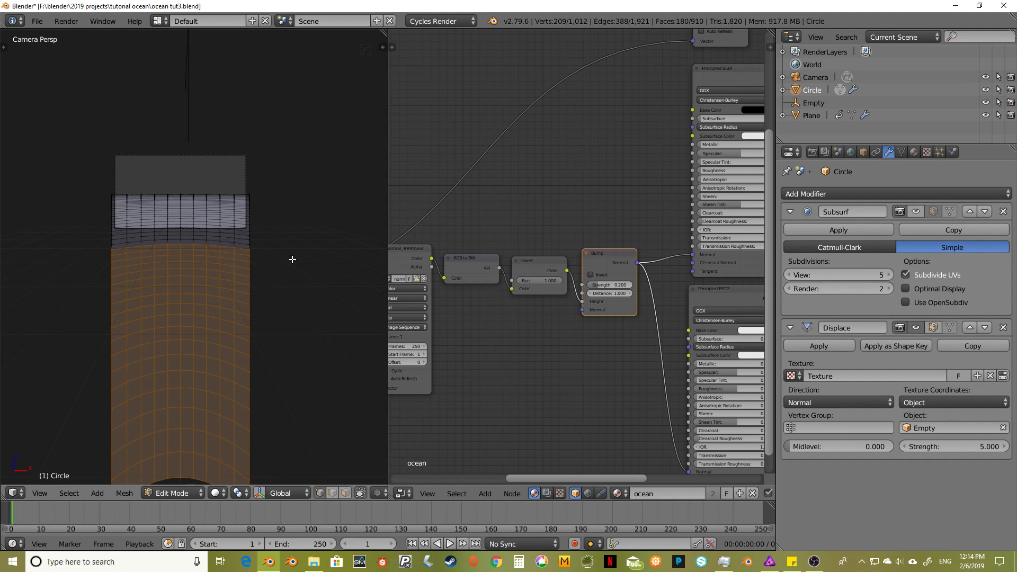
# - Delete the selected vertices and return to Object Mode
pyautogui.press('x')
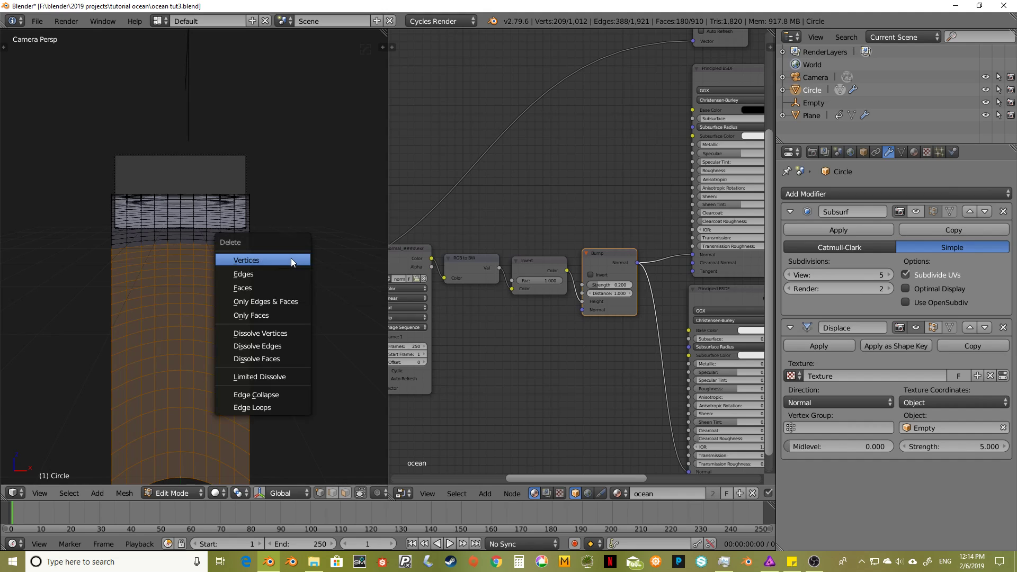
pyautogui.click(292, 258)
pyautogui.press('Tab')
pyautogui.keyDown('shift'); pyautogui.moveTo(261, 250); pyautogui.dragTo(298, 394, button='middle'); pyautogui.keyUp('shift')
pyautogui.scroll(3, 356, 315)
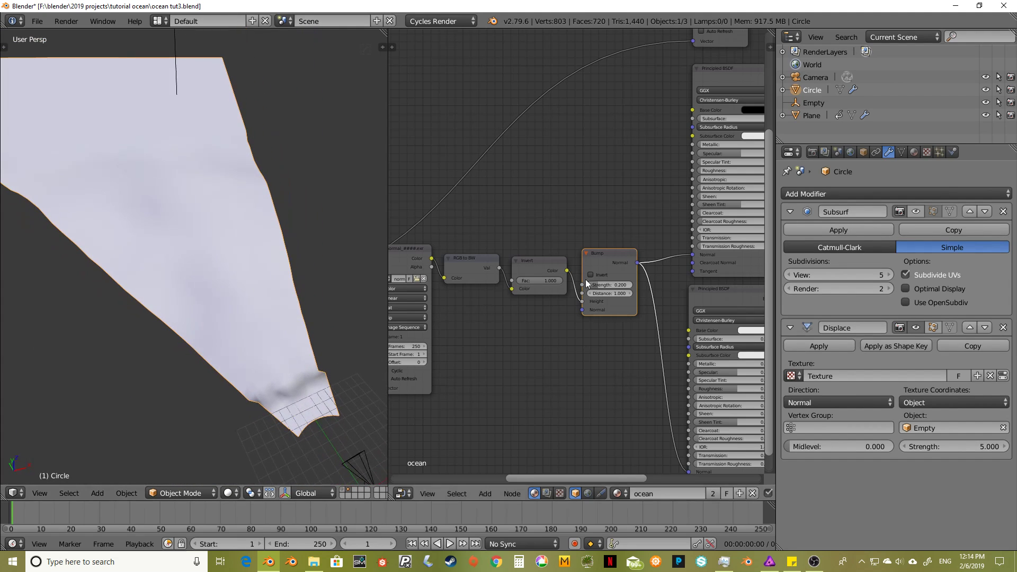
# - Enable the Subsurf modifier in the viewport to show the finely detailed wave surface
pyautogui.click(915, 212)
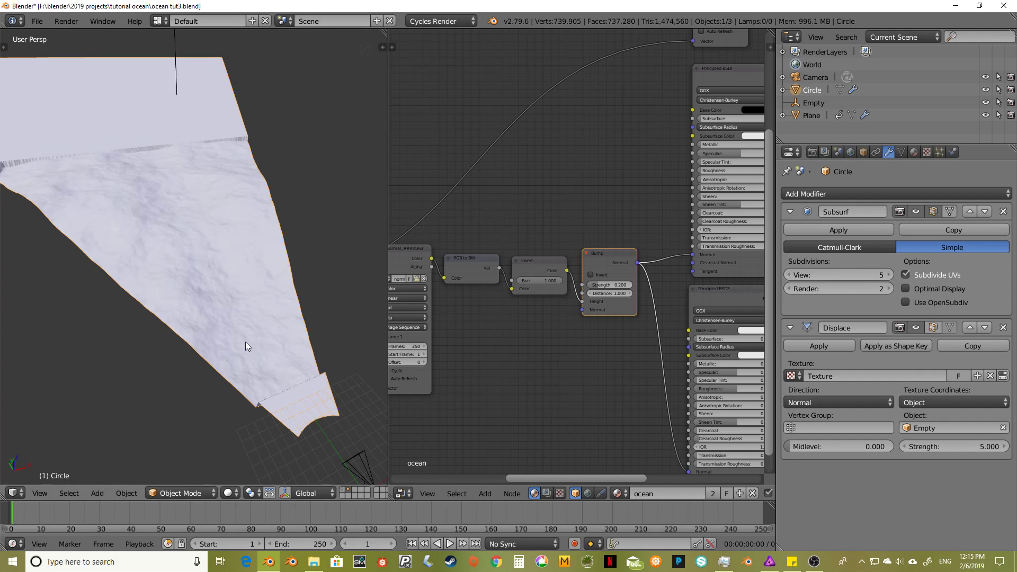
pyautogui.moveTo(246, 342); pyautogui.dragTo(333, 291, button='middle')
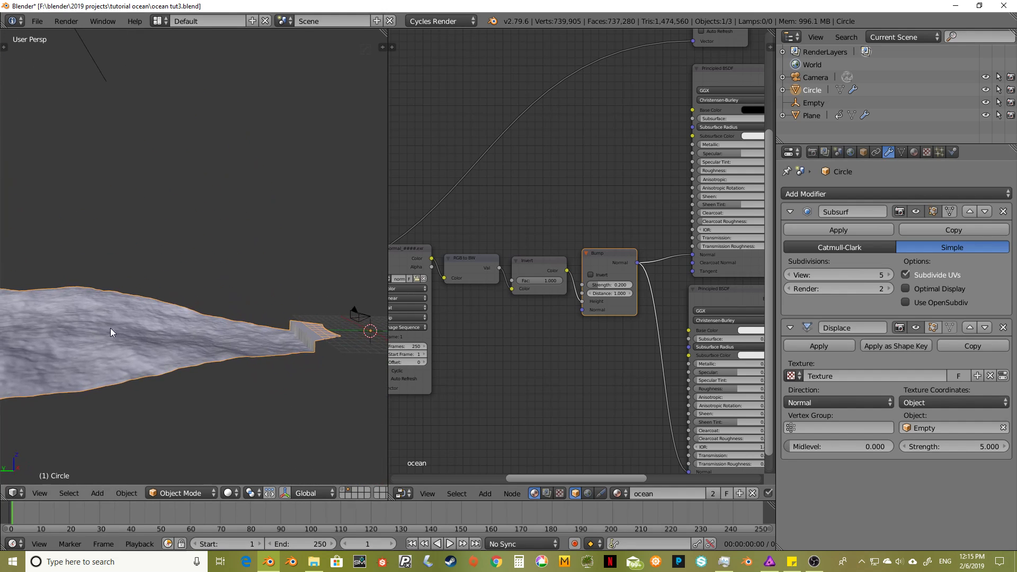
pyautogui.moveTo(126, 328); pyautogui.dragTo(101, 458, button='middle')
# - Try a Displace Midlevel of 0.5, restore it to 0, and preview in rendered shading
pyautogui.click(850, 447)
pyautogui.write('0.0')
pyautogui.press('BackSpace')
pyautogui.press('BackSpace')
pyautogui.press('BackSpace')
pyautogui.write('.5')
pyautogui.press('Return')
pyautogui.click(851, 446)
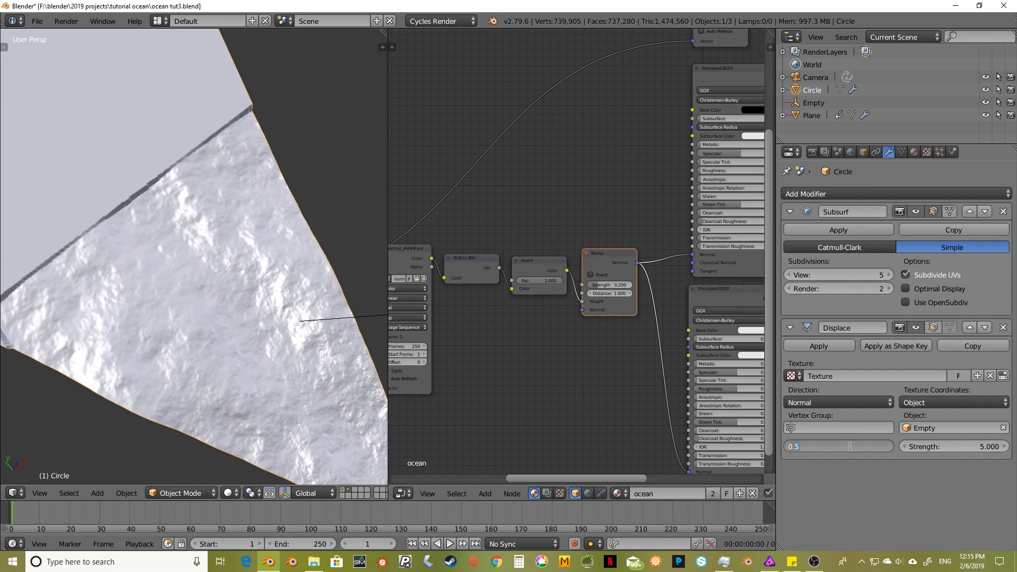
pyautogui.press('BackSpace')
pyautogui.press('BackSpace')
pyautogui.press('Return')
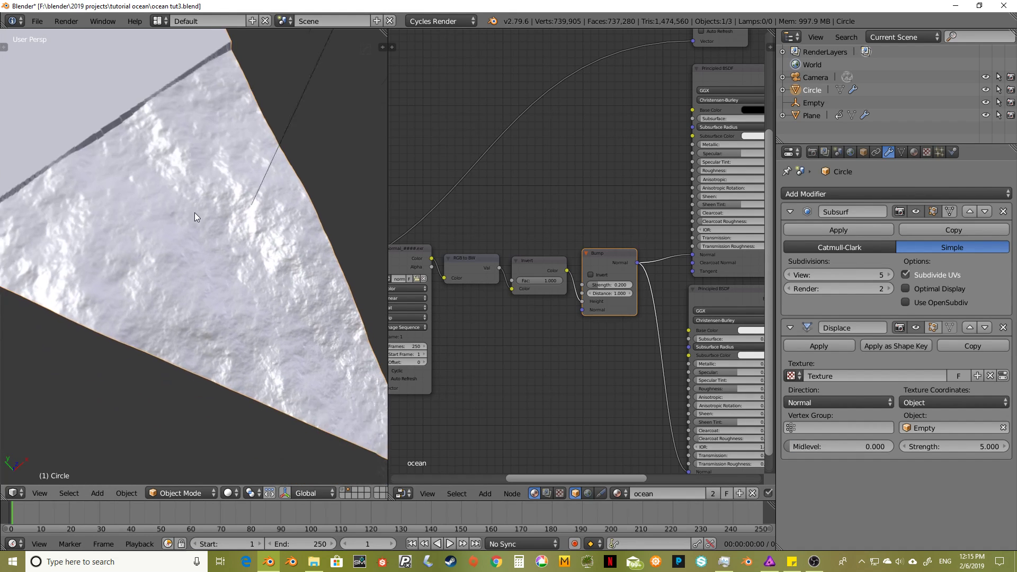
pyautogui.moveTo(187, 214)
pyautogui.mouseDown(button='middle')
pyautogui.moveTo(237, 277)
pyautogui.moveTo(198, 200)
pyautogui.mouseUp(button='middle')
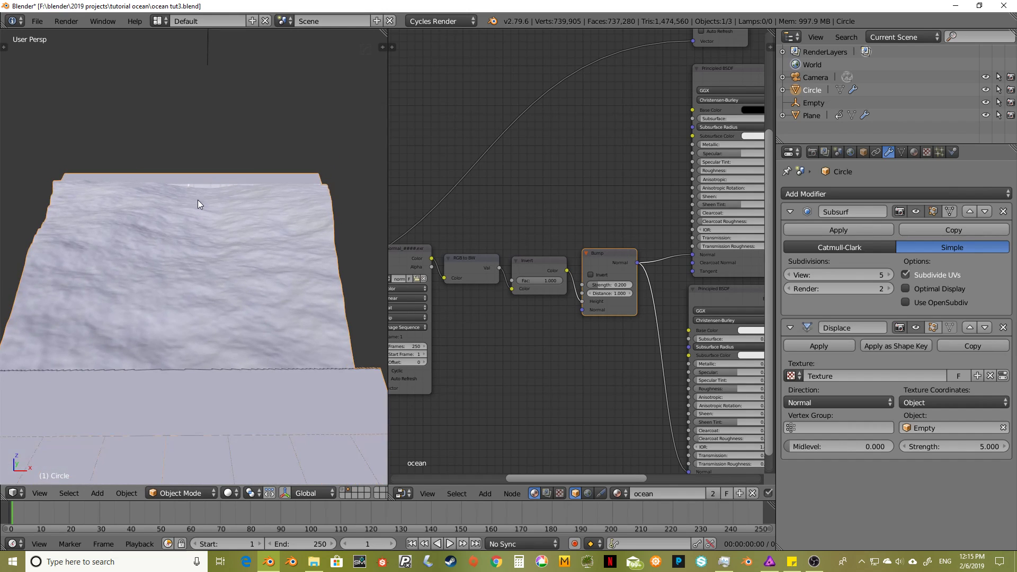
pyautogui.hotkey('shift', 'z')
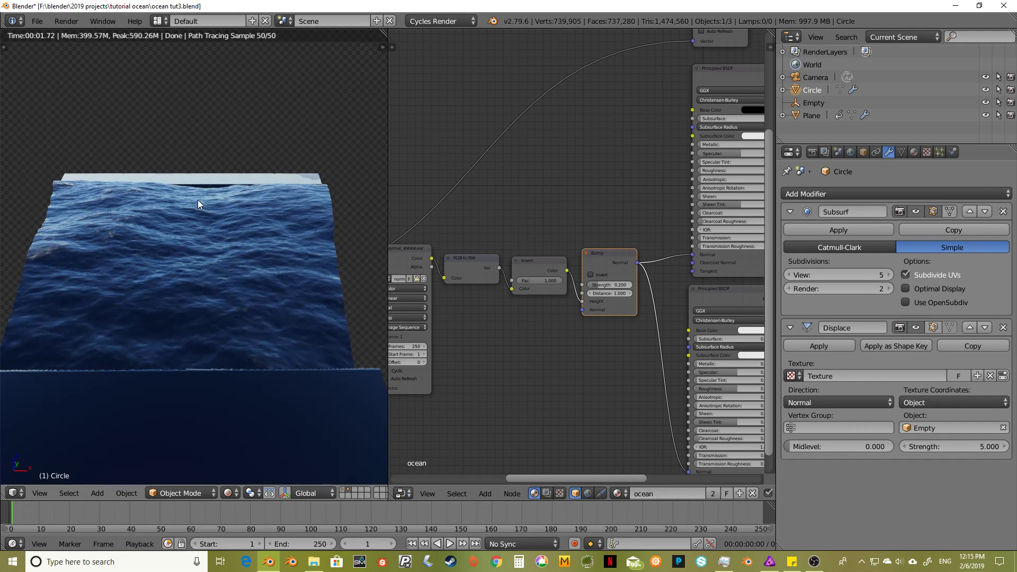
# - View the rendered ocean from the side and show Camera.001's lens settings
pyautogui.moveTo(198, 200); pyautogui.dragTo(182, 220, button='middle')
pyautogui.press('KP_1')
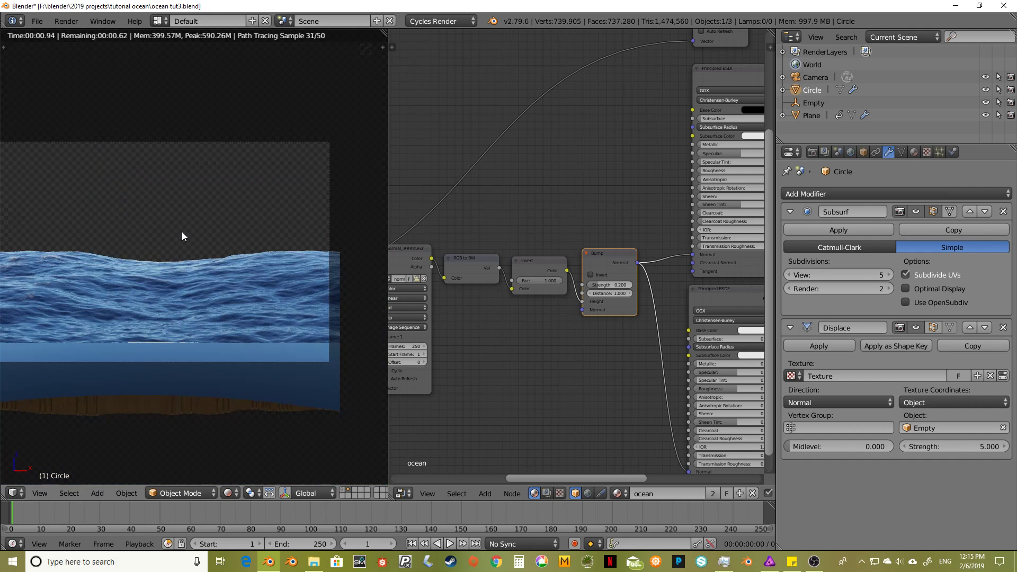
pyautogui.rightClick(325, 142)
pyautogui.click(889, 152)
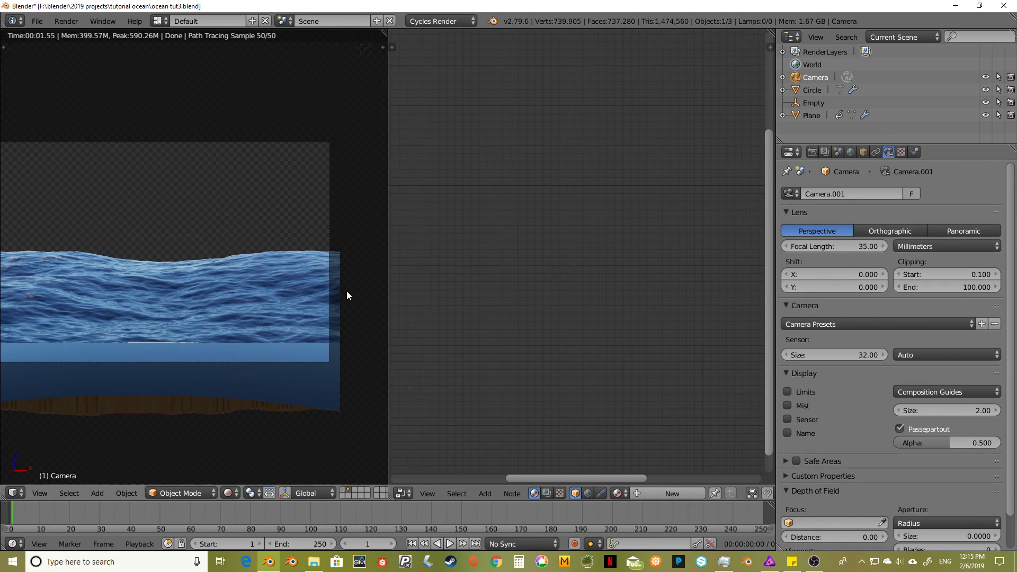
# - Set the camera's Clipping End to 10000 and look through the camera again
pyautogui.click(943, 286)
pyautogui.write('1')
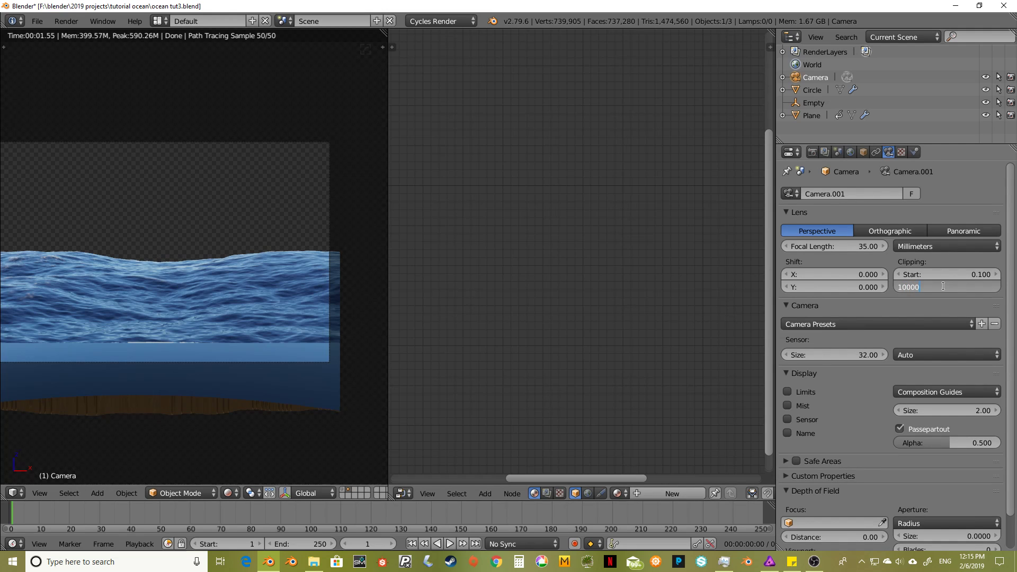
pyautogui.press('Return')
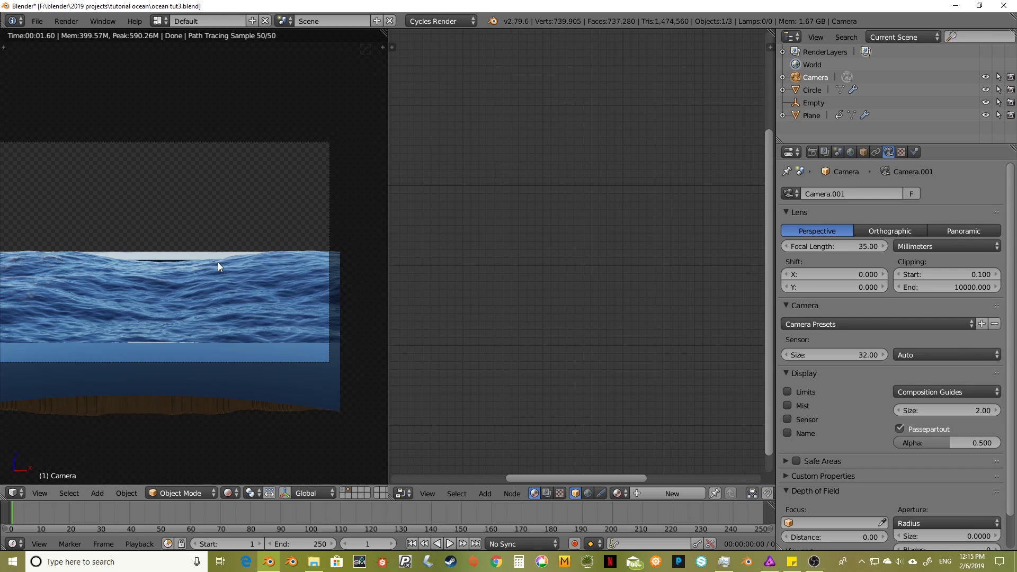
pyautogui.moveTo(242, 210); pyautogui.dragTo(238, 233, button='middle')
pyautogui.press('KP_0')
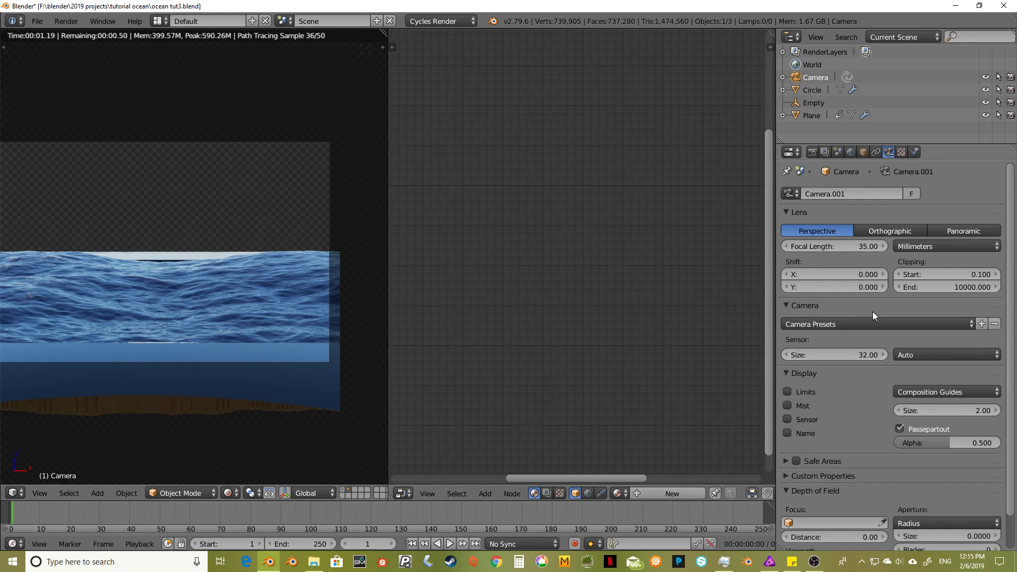
pyautogui.scroll(-2, 979, 423)
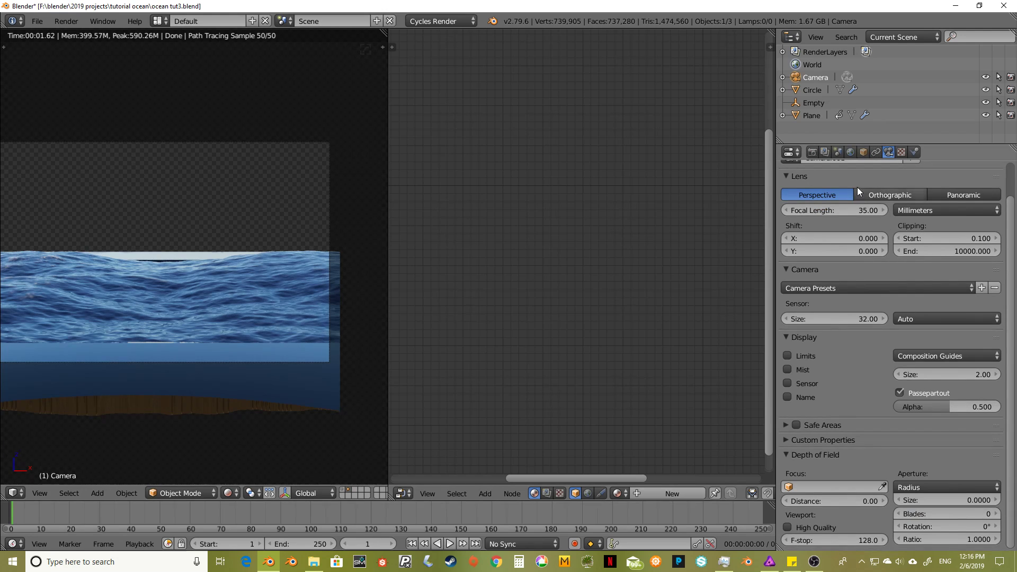
pyautogui.scroll(2, 864, 184)
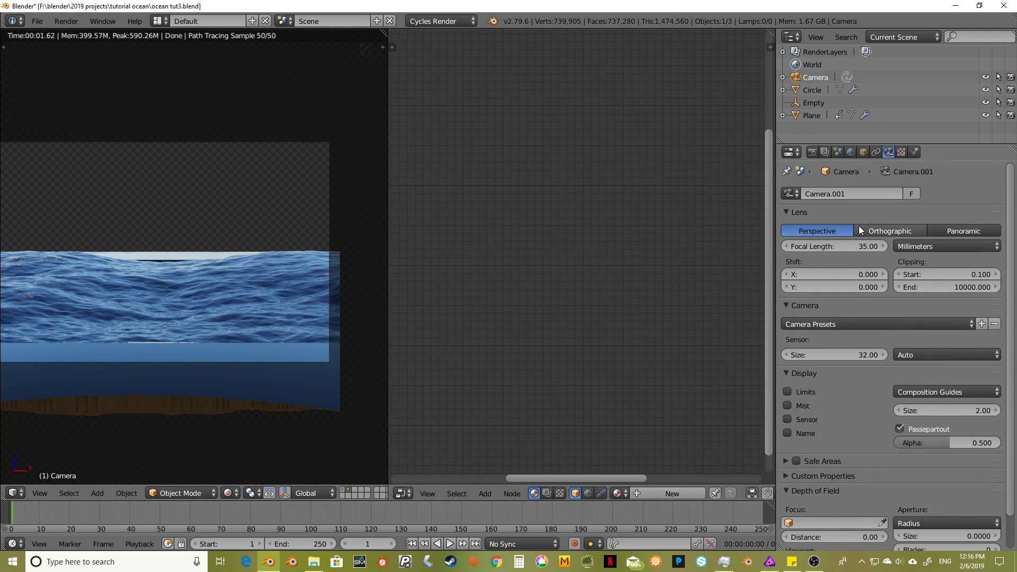
# - Select the Circle and lower its Displace modifier strength to 2
pyautogui.rightClick(328, 379)
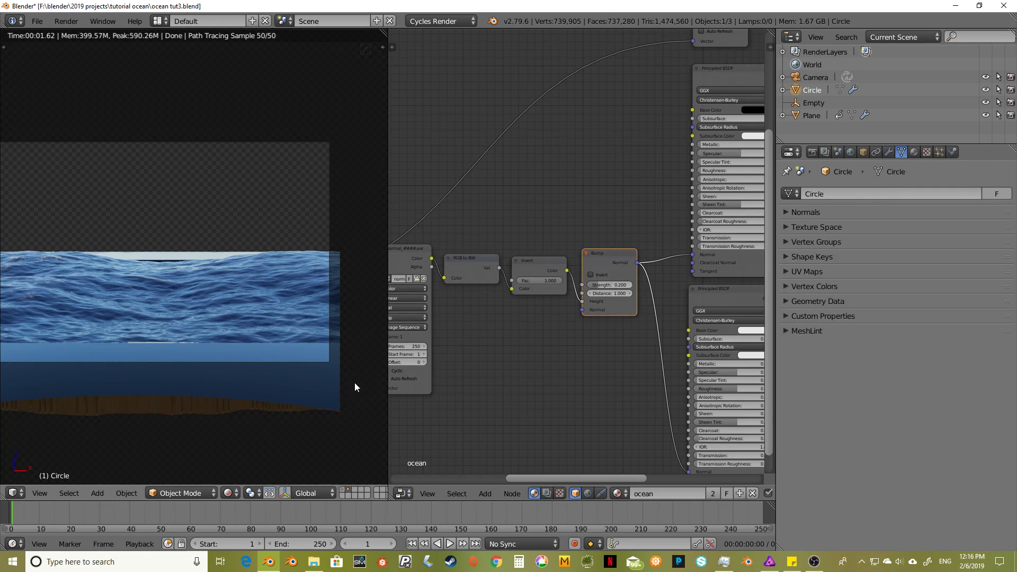
pyautogui.click(889, 152)
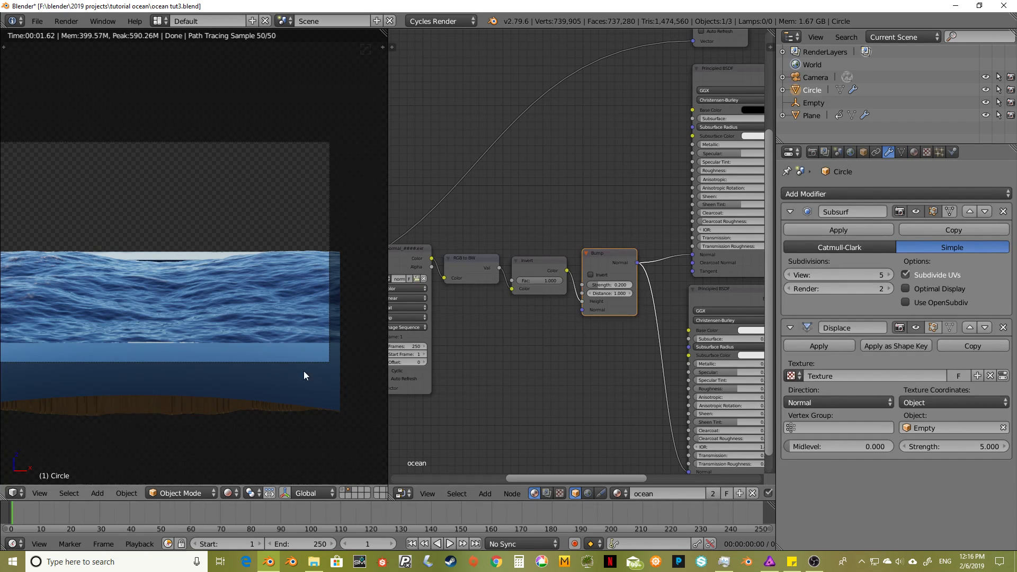
pyautogui.click(953, 446)
pyautogui.write('2')
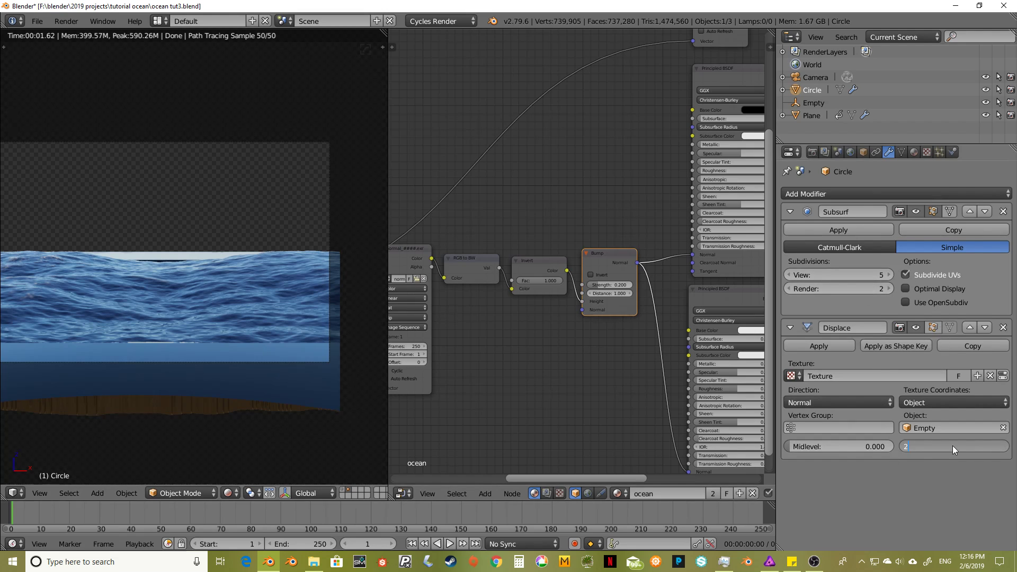
pyautogui.press('Return')
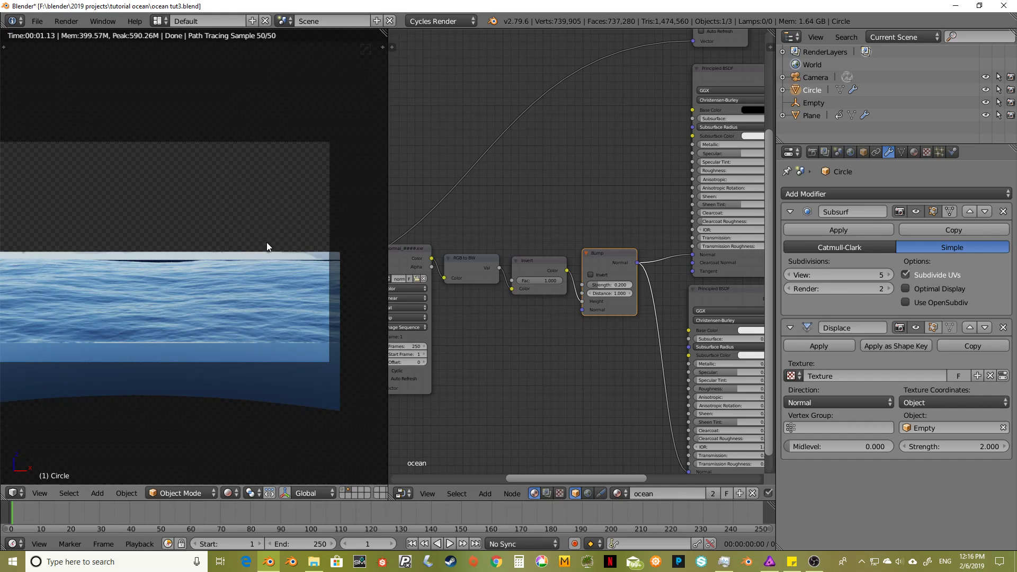
# - Jump to frame 10 and view its foamier rendered waves through the camera
pyautogui.moveTo(267, 243); pyautogui.dragTo(279, 279, button='middle')
pyautogui.moveTo(202, 211); pyautogui.dragTo(105, 243, button='middle')
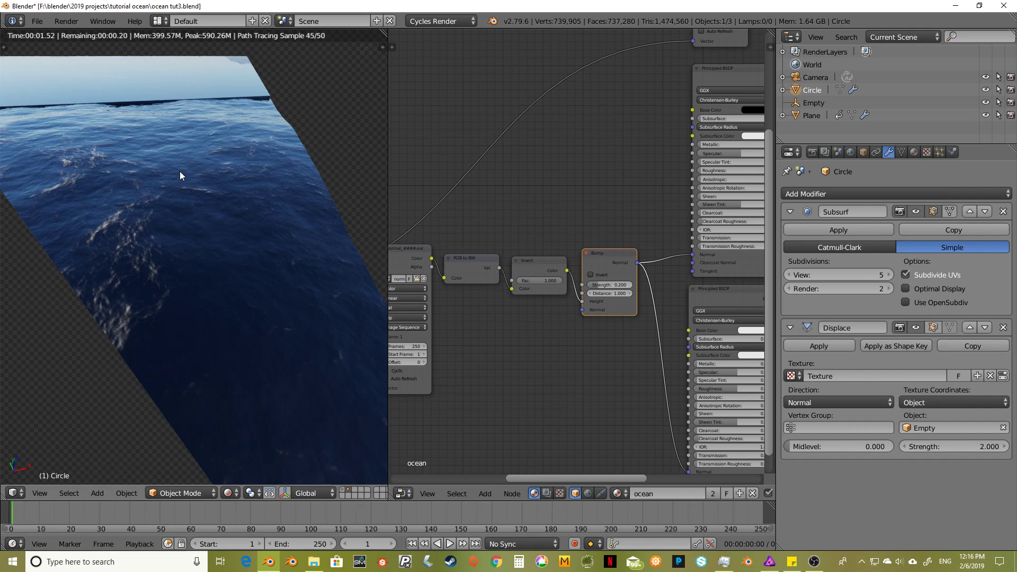
pyautogui.click(364, 544)
pyautogui.write('0')
pyautogui.press('Return')
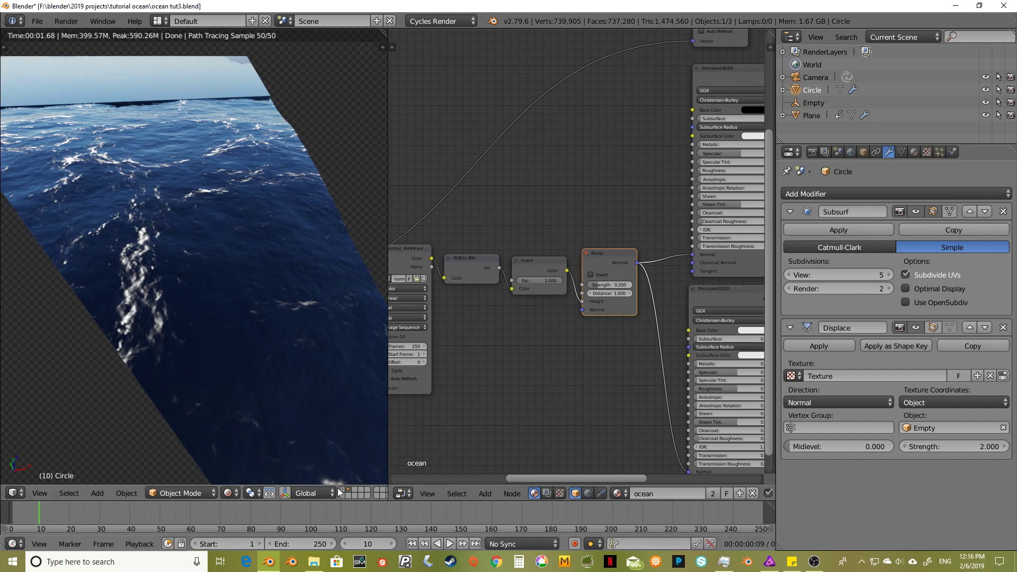
pyautogui.moveTo(157, 74); pyautogui.dragTo(162, 134, button='middle')
pyautogui.press('KP_0')
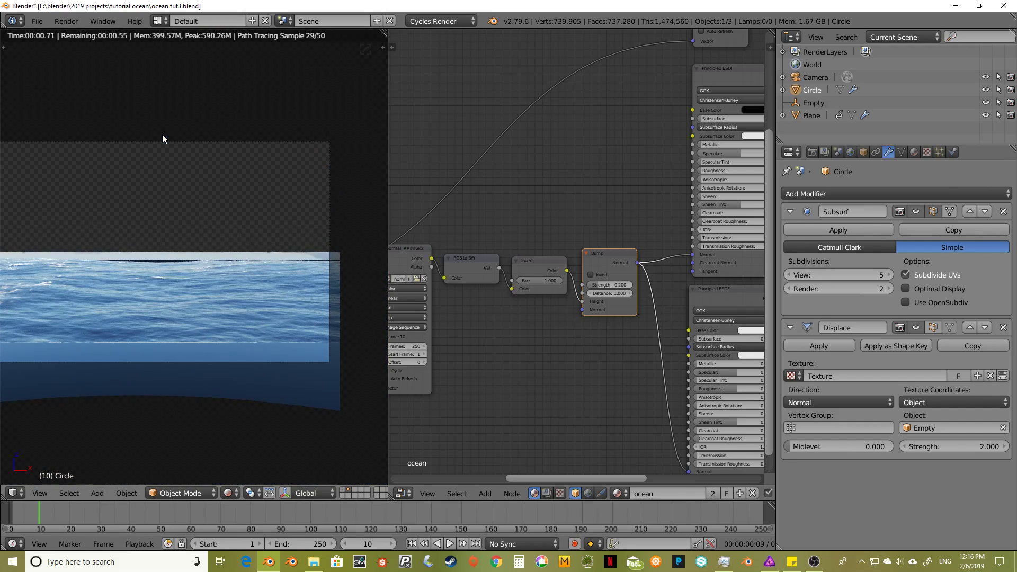